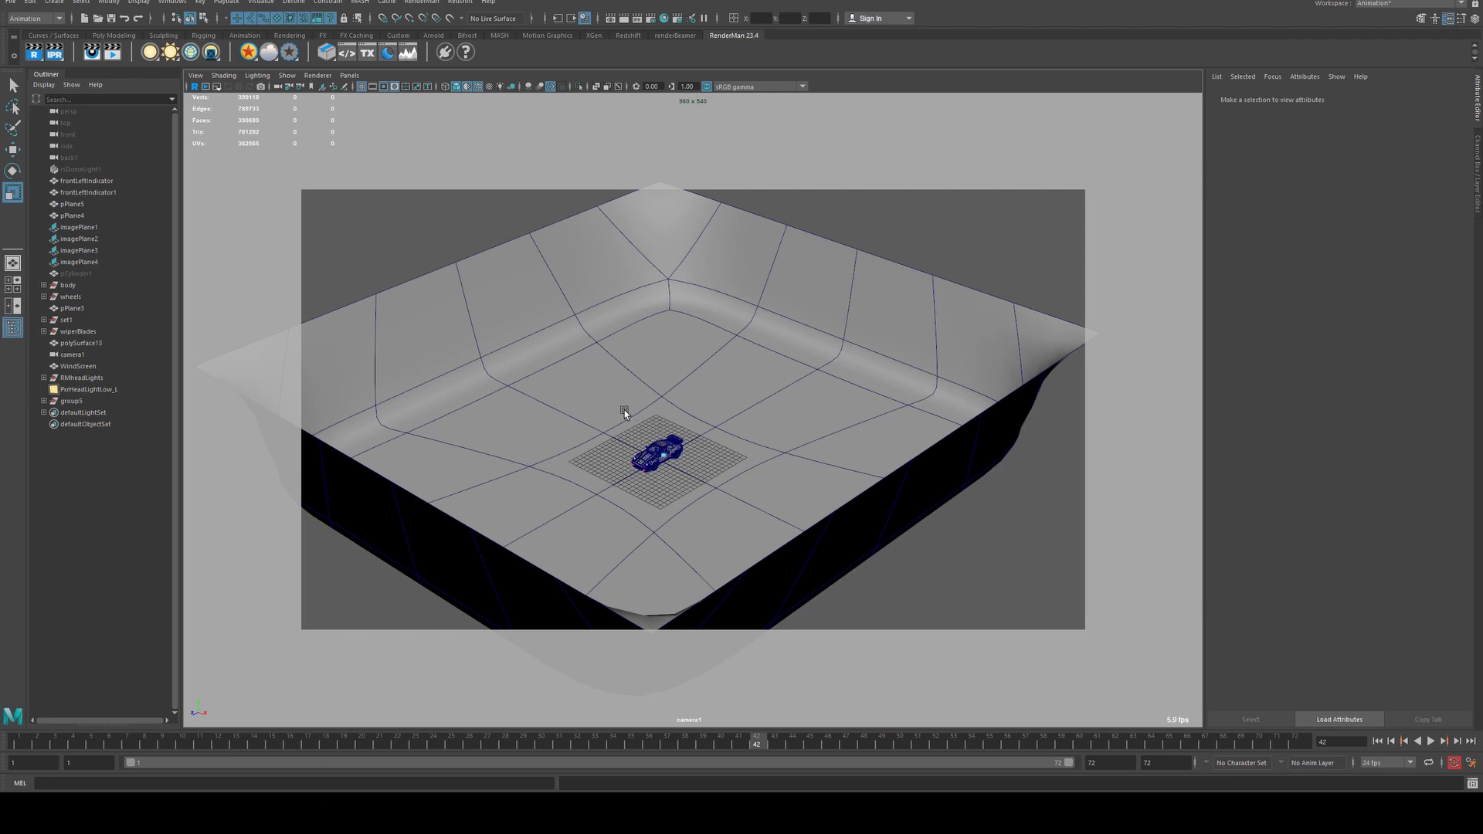
# - Examine the sports car model in its studio set from the front, side and rear
pyautogui.click(663, 445)
pyautogui.press('f')
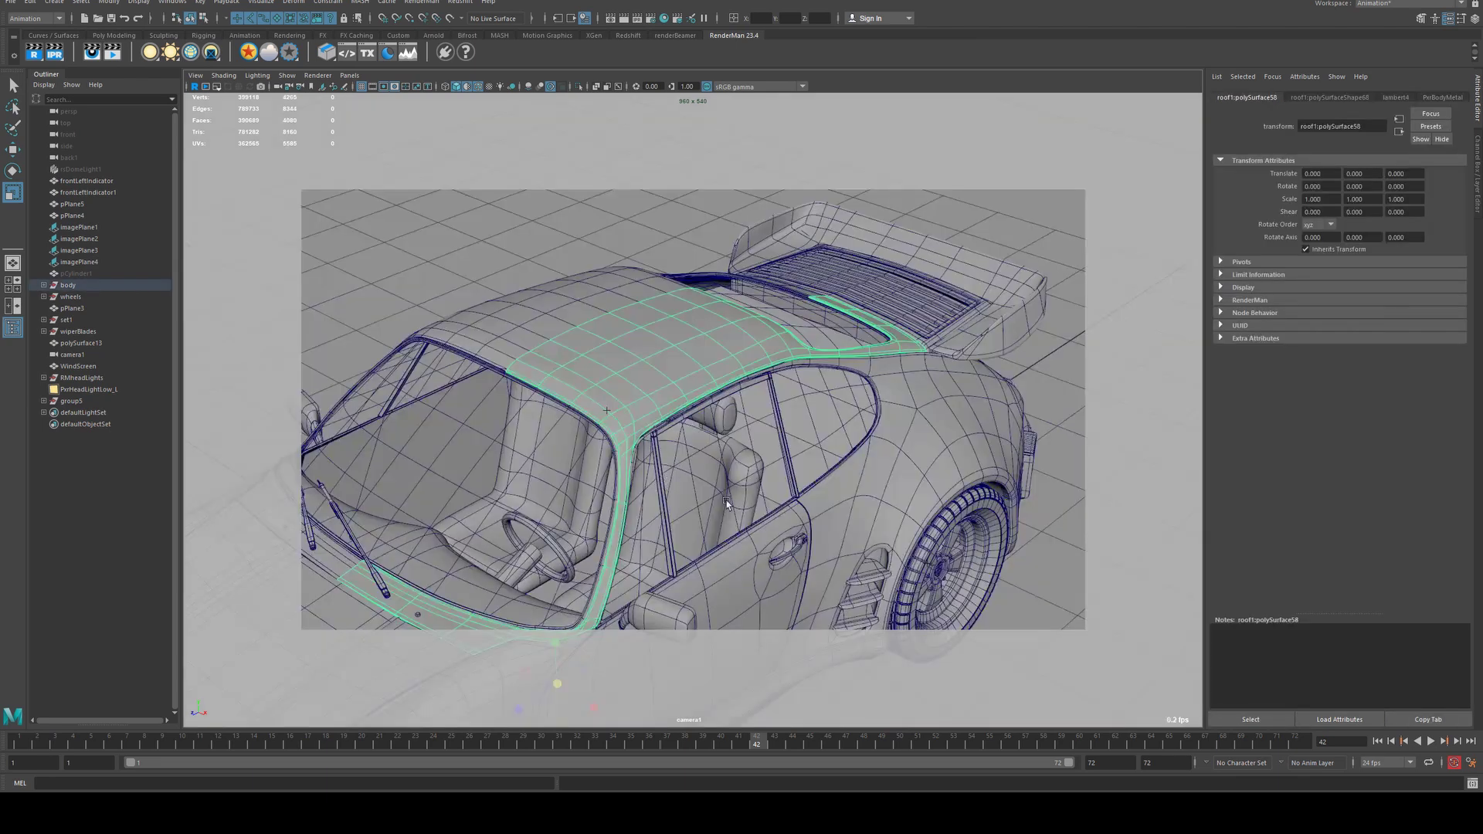
pyautogui.keyDown('alt'); pyautogui.moveTo(721, 498); pyautogui.dragTo(581, 464, button='right'); pyautogui.keyUp('alt')
pyautogui.keyDown('alt'); pyautogui.moveTo(581, 464); pyautogui.dragTo(574, 424); pyautogui.keyUp('alt')
pyautogui.click(640, 443)
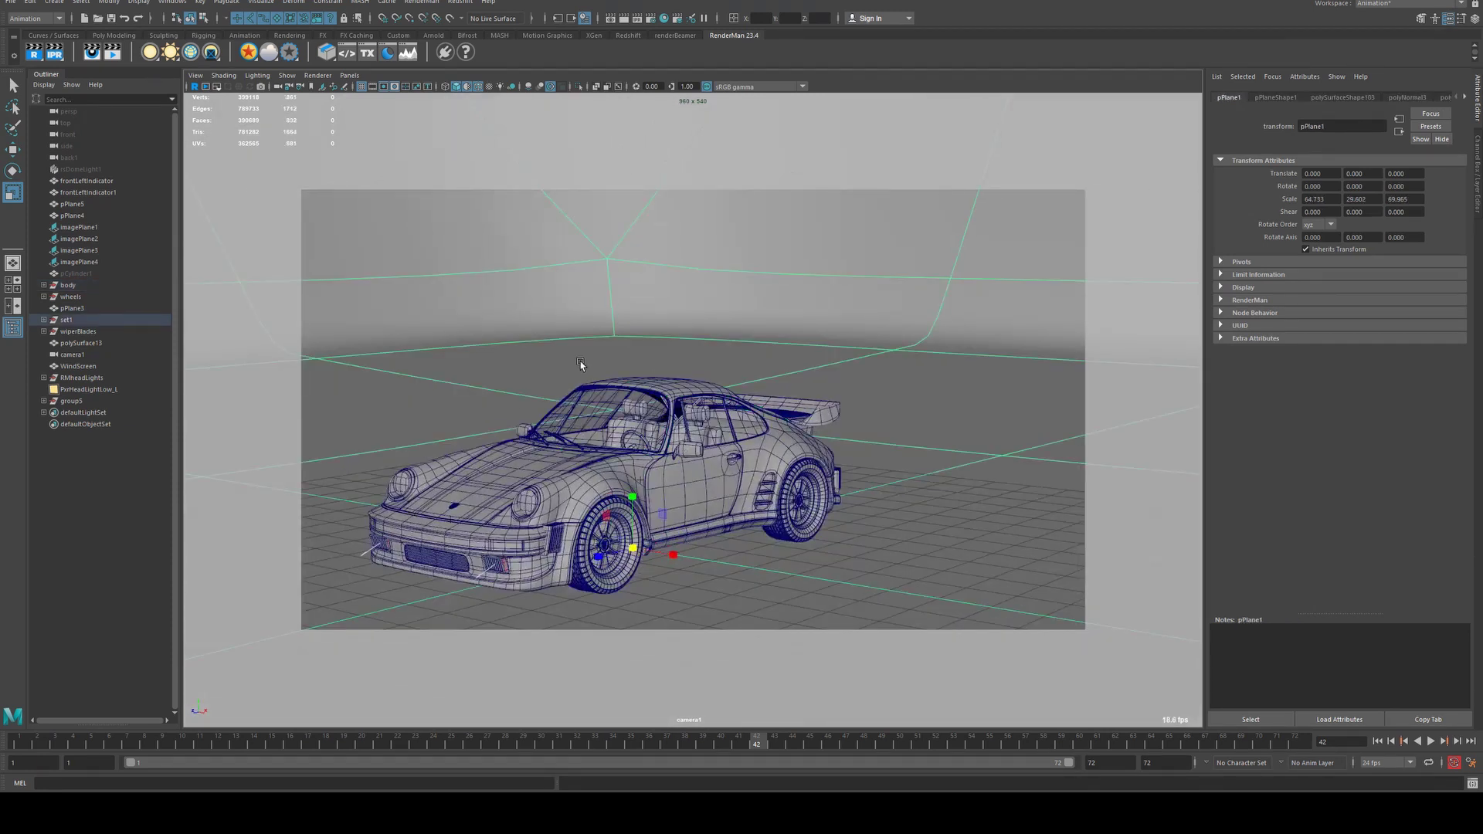
pyautogui.keyDown('alt'); pyautogui.moveTo(645, 380); pyautogui.dragTo(651, 353); pyautogui.keyUp('alt')
pyautogui.keyDown('alt'); pyautogui.moveTo(620, 362); pyautogui.dragTo(652, 338, button='middle'); pyautogui.keyUp('alt')
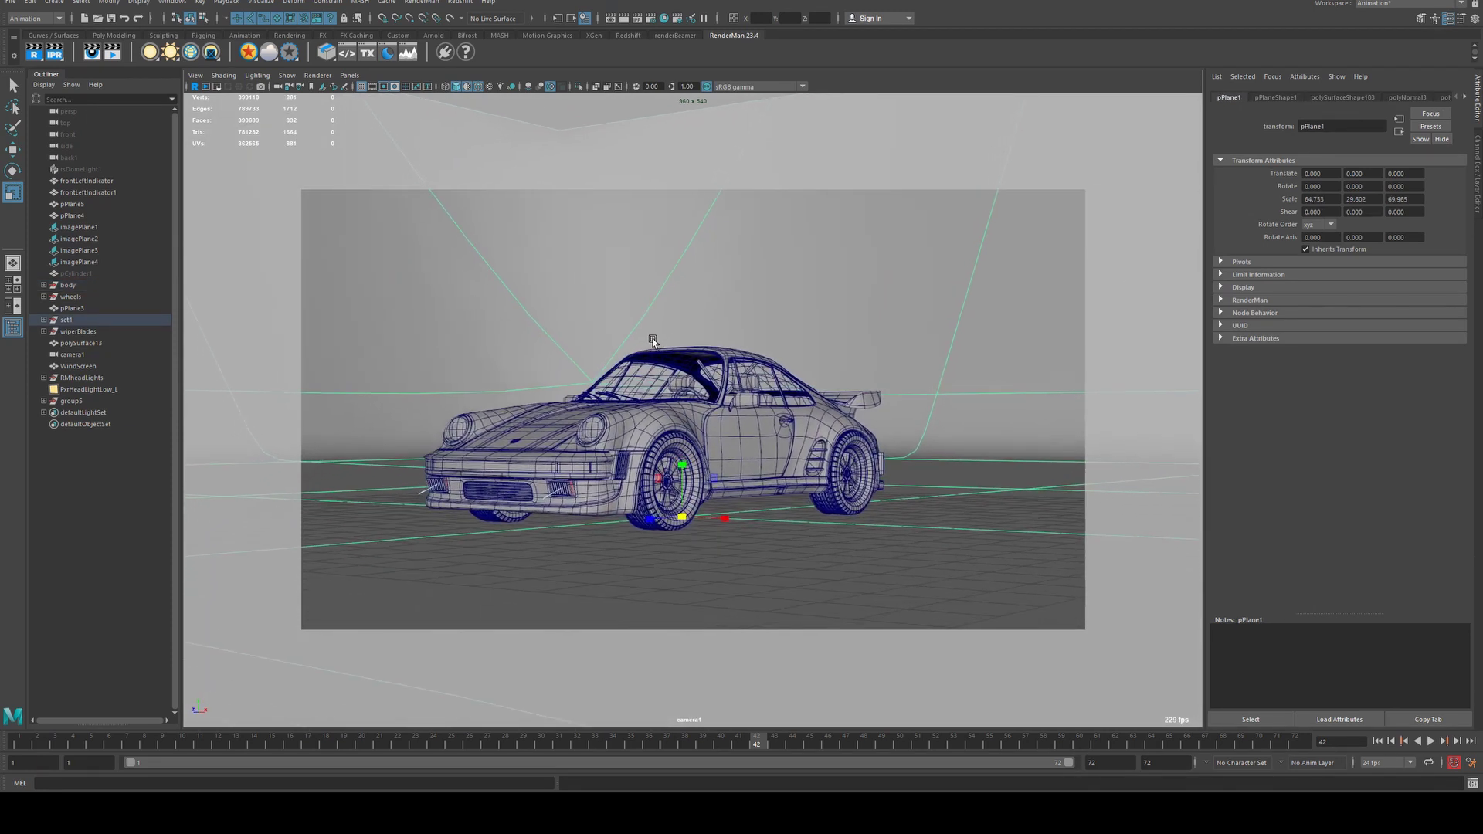
pyautogui.keyDown('alt'); pyautogui.moveTo(652, 338); pyautogui.dragTo(690, 437, button='right'); pyautogui.keyUp('alt')
pyautogui.keyDown('alt'); pyautogui.moveTo(519, 429); pyautogui.dragTo(656, 405, button='middle'); pyautogui.keyUp('alt')
pyautogui.keyDown('alt'); pyautogui.moveTo(674, 541); pyautogui.dragTo(733, 447); pyautogui.keyUp('alt')
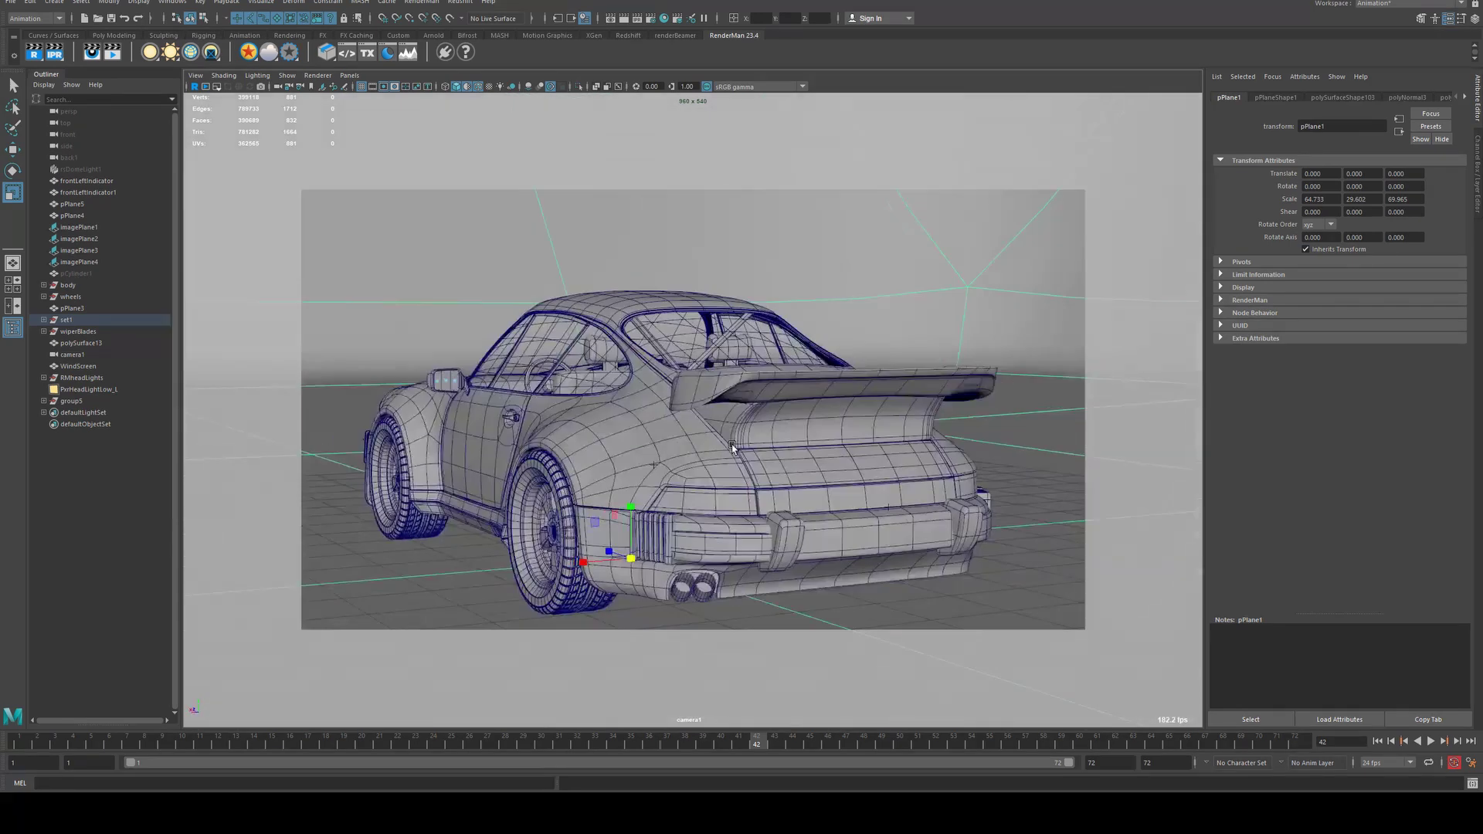
pyautogui.keyDown('alt'); pyautogui.moveTo(615, 462); pyautogui.dragTo(688, 417); pyautogui.keyUp('alt')
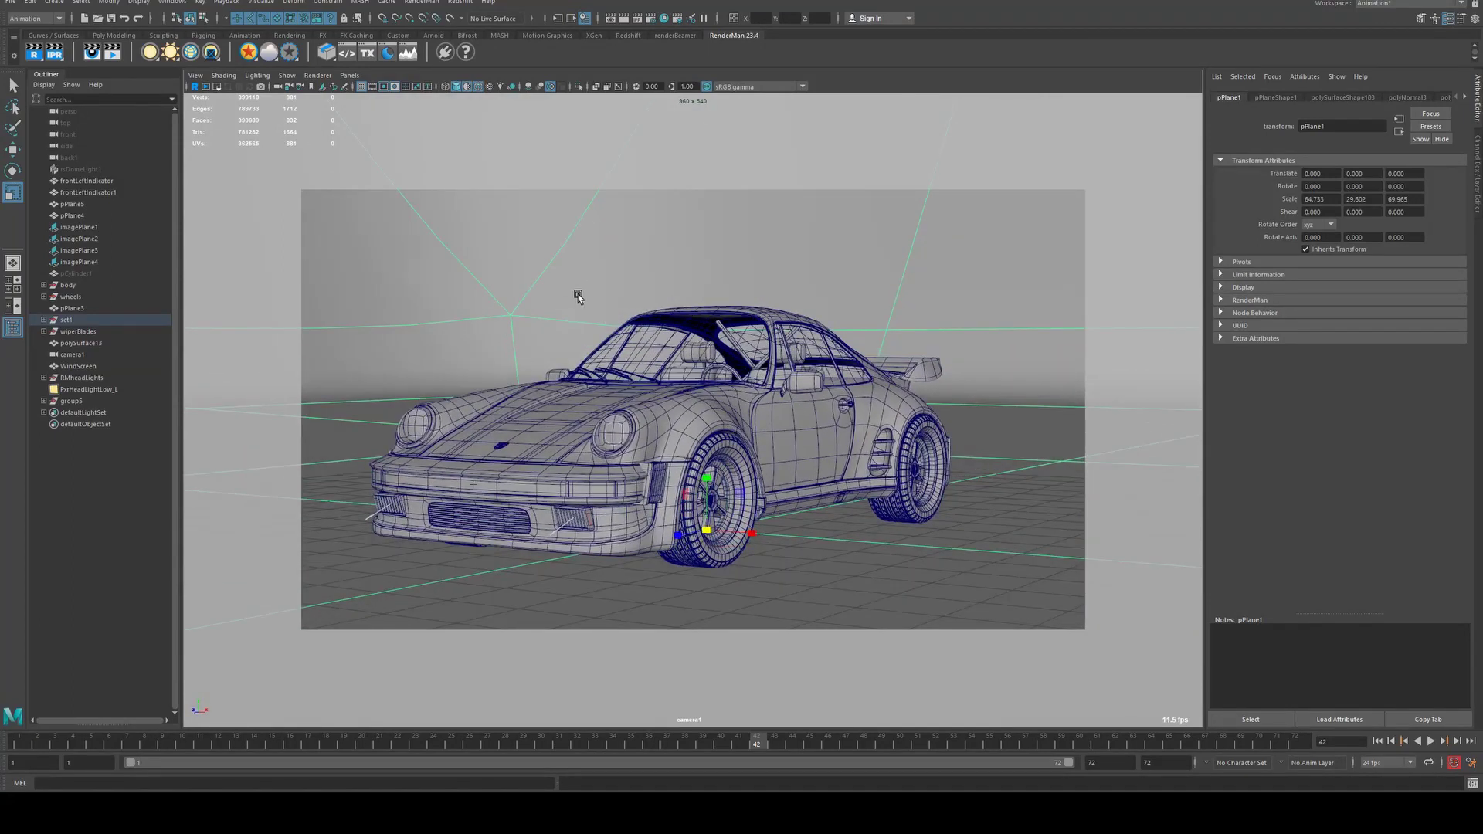
# - Create a PxrRectLight above the car, rotated -90 in X, scaled to about 8.646, 22.537, 8.646, at a height of about 6.43
pyautogui.rightClick(150, 54)
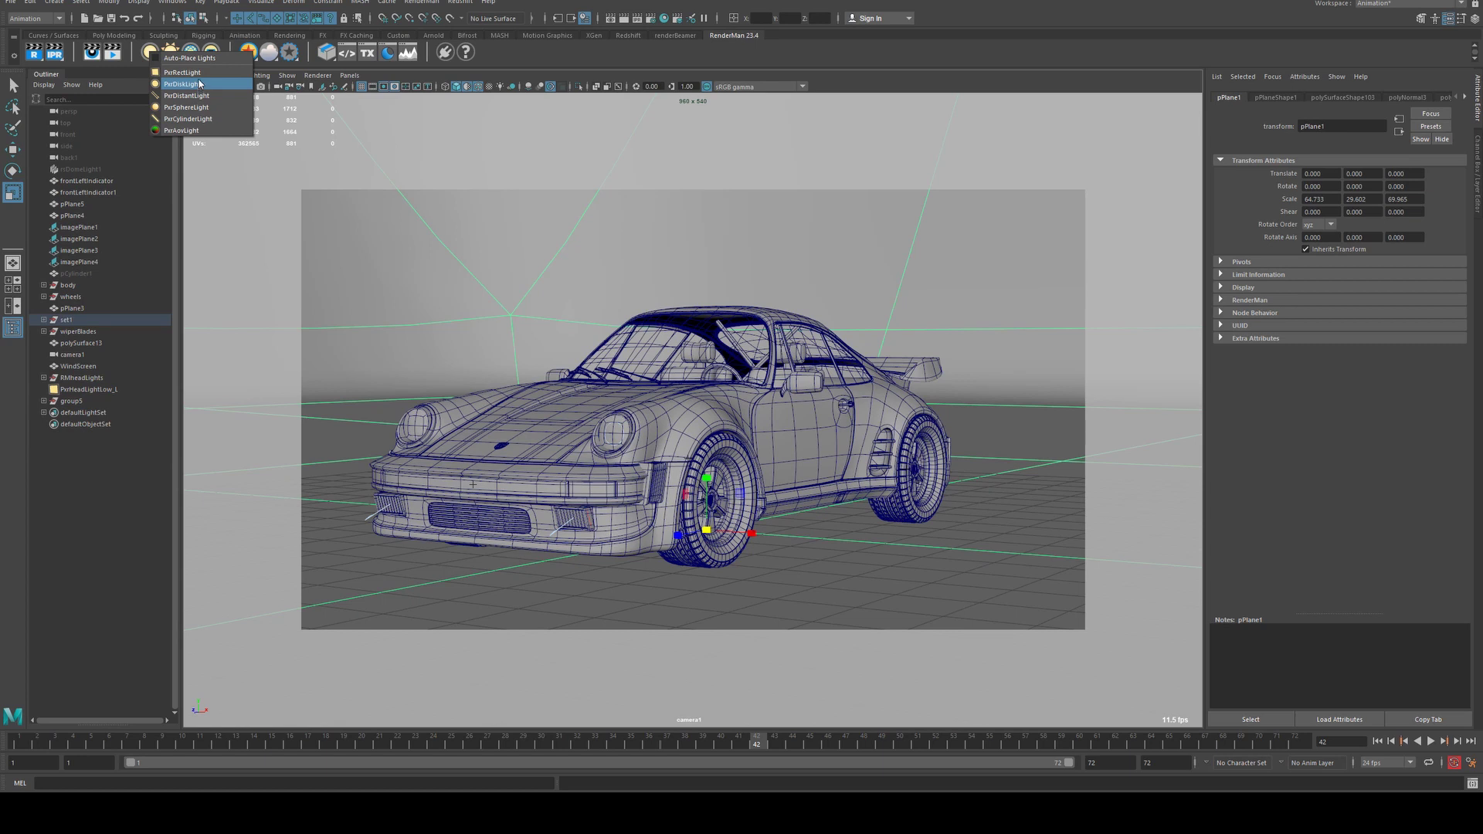
pyautogui.click(195, 73)
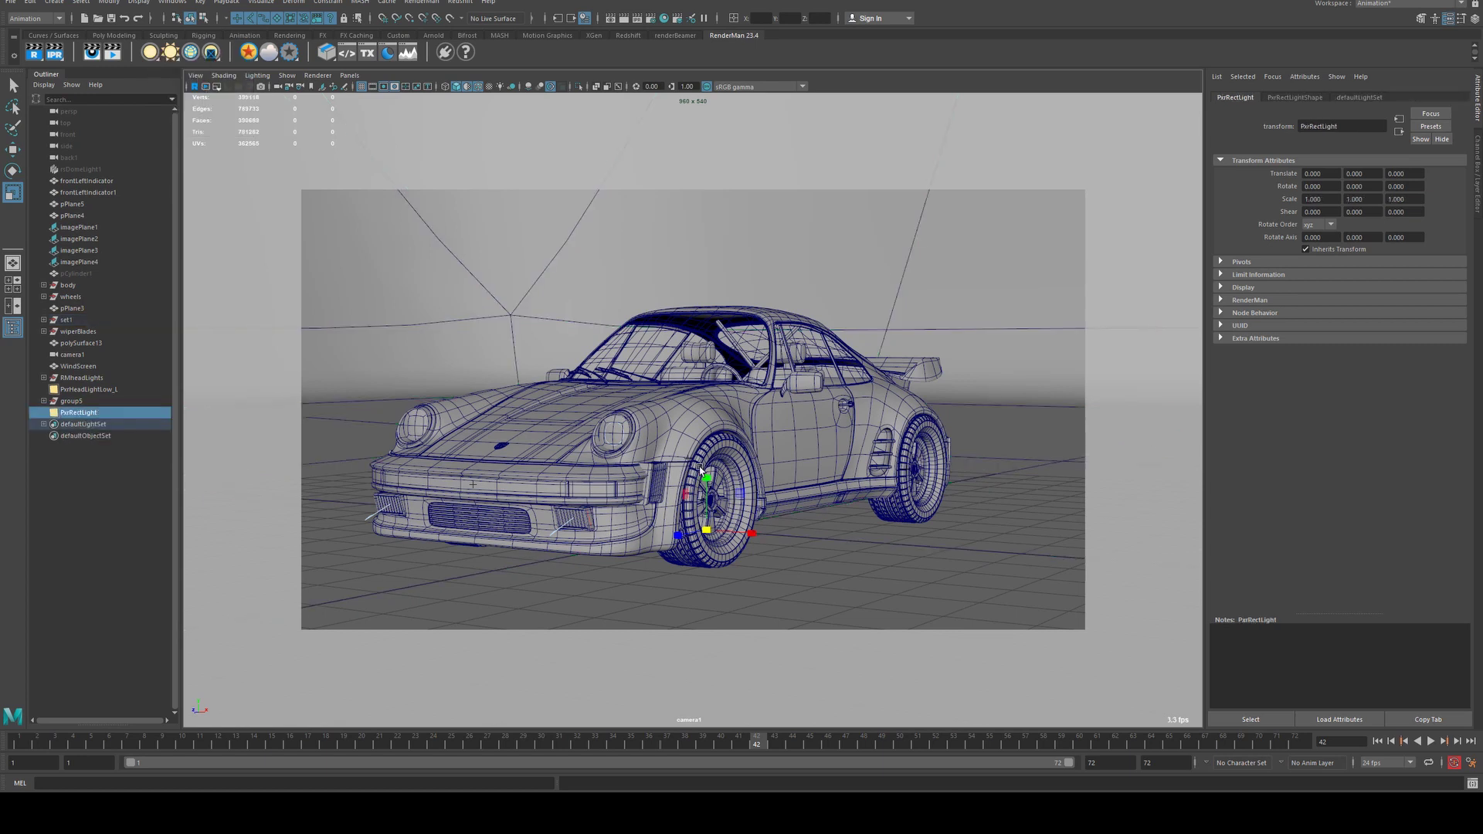
pyautogui.press('w')
pyautogui.moveTo(705, 478); pyautogui.dragTo(700, 220)
pyautogui.press('e')
pyautogui.press('r')
pyautogui.press('w')
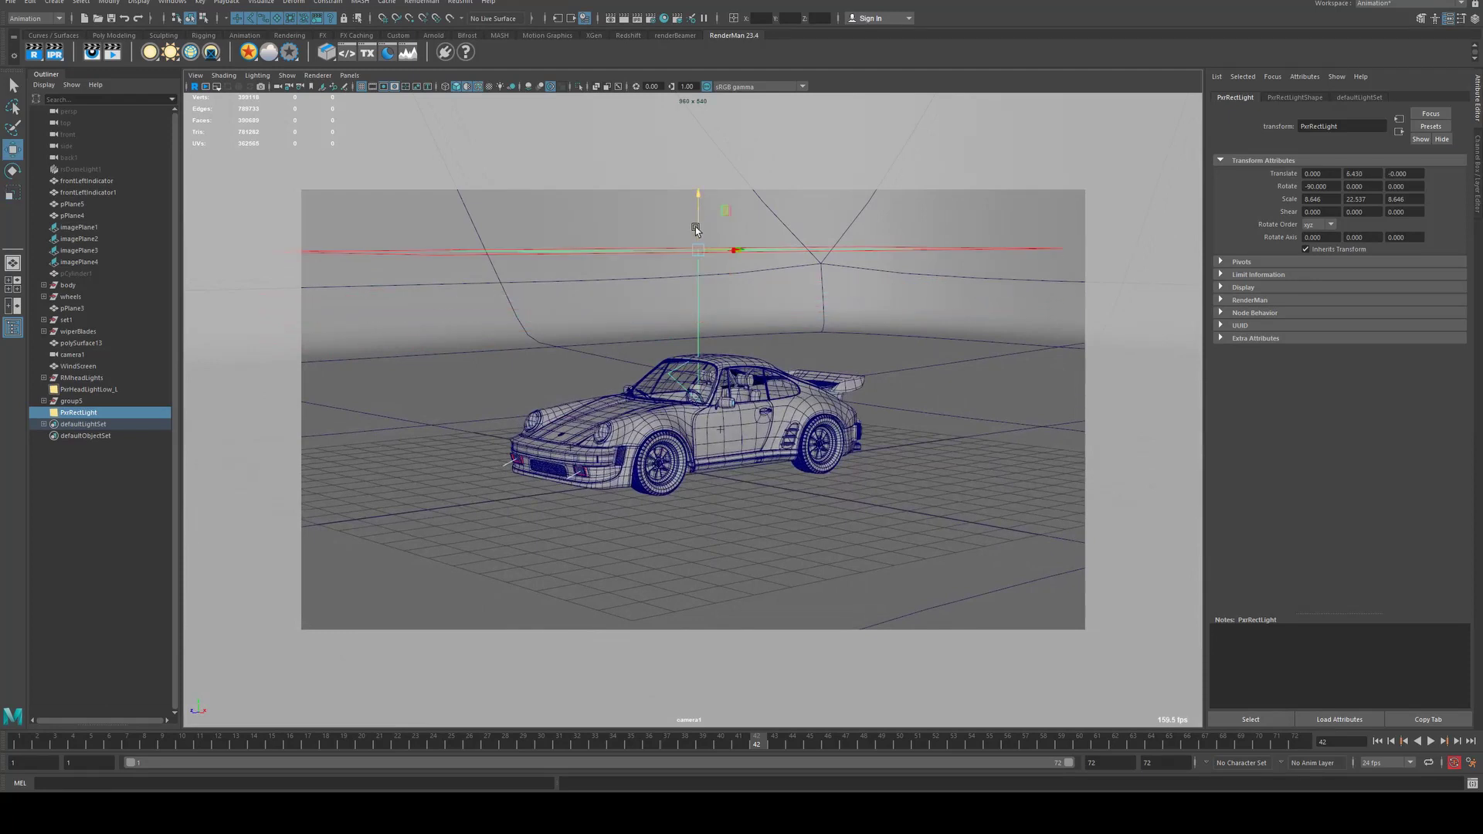
pyautogui.keyDown('alt'); pyautogui.moveTo(693, 278); pyautogui.dragTo(754, 322); pyautogui.keyUp('alt')
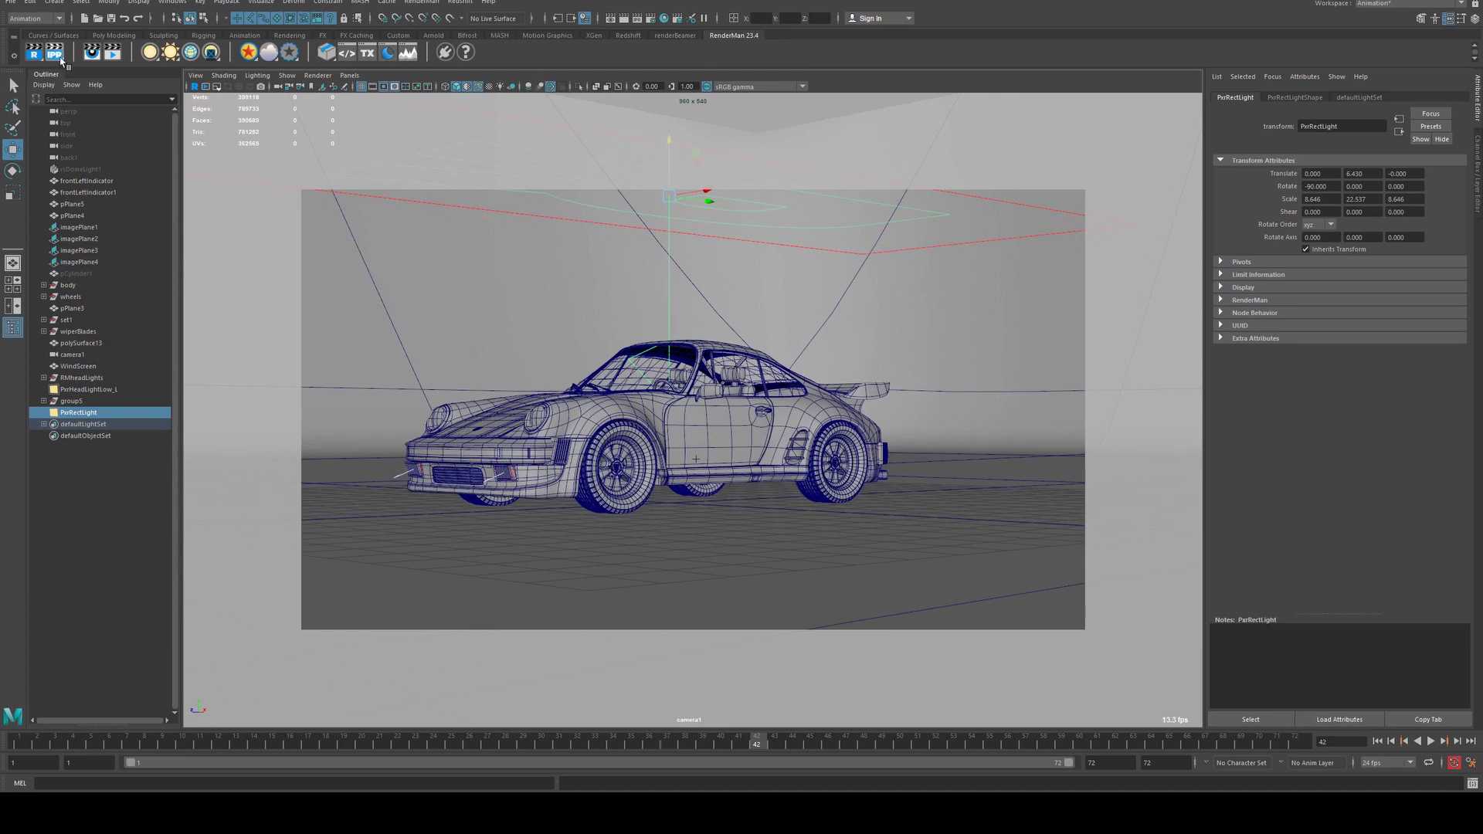
# - Start an interactive RenderMan render and set the rect light's intensity to 5
pyautogui.click(60, 59)
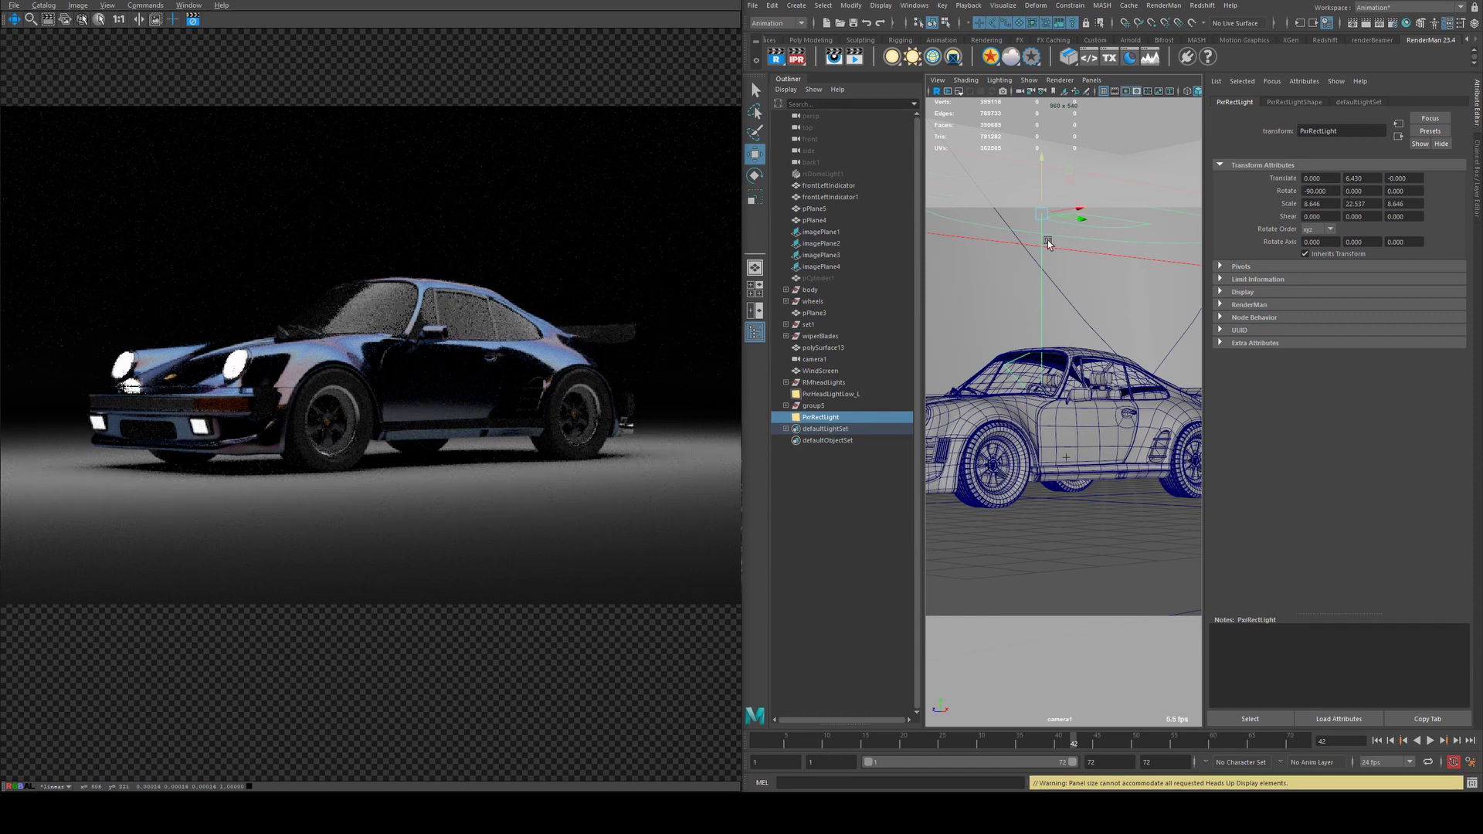
pyautogui.click(1280, 103)
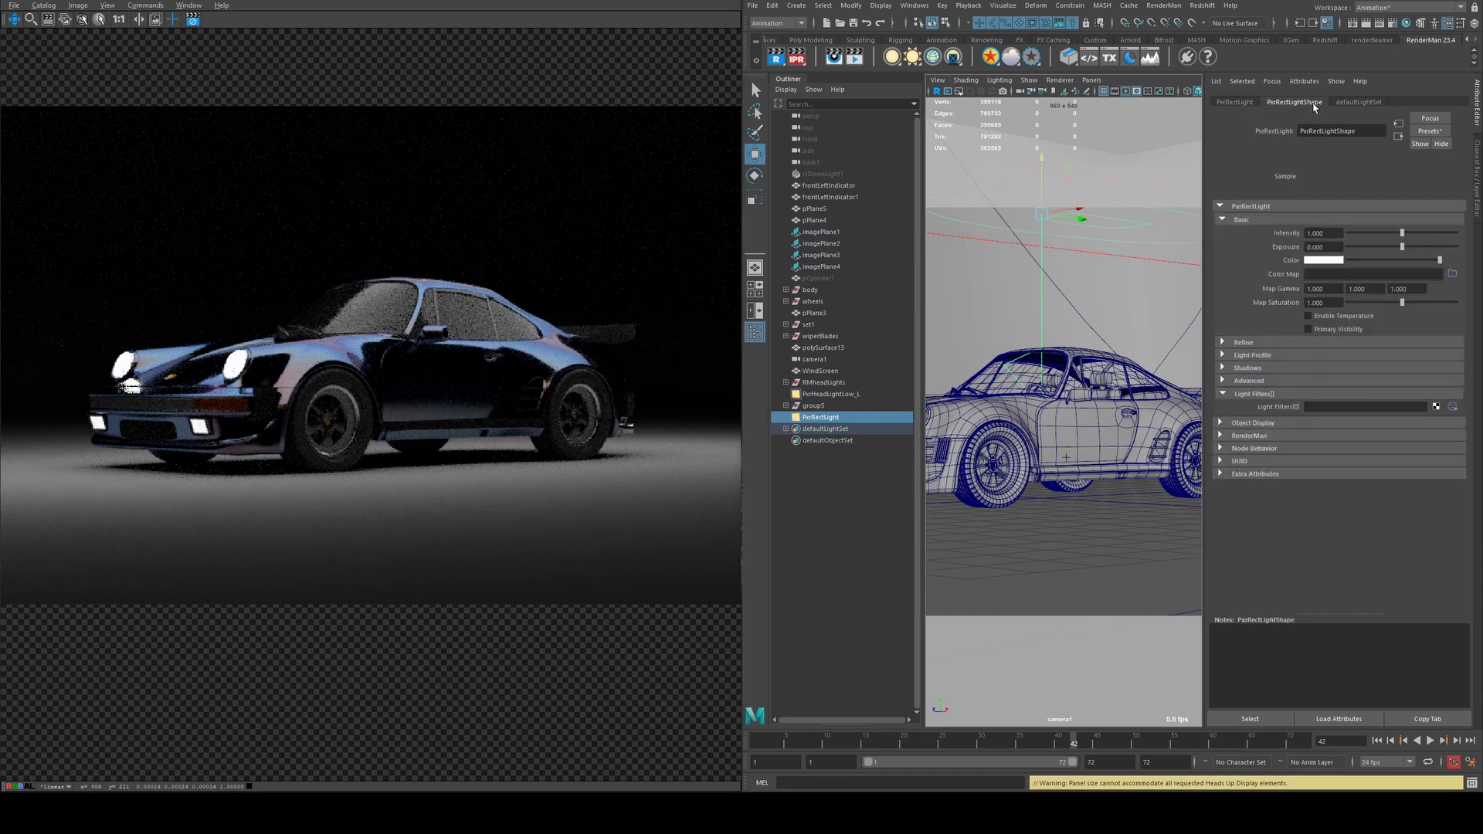
pyautogui.click(1331, 233)
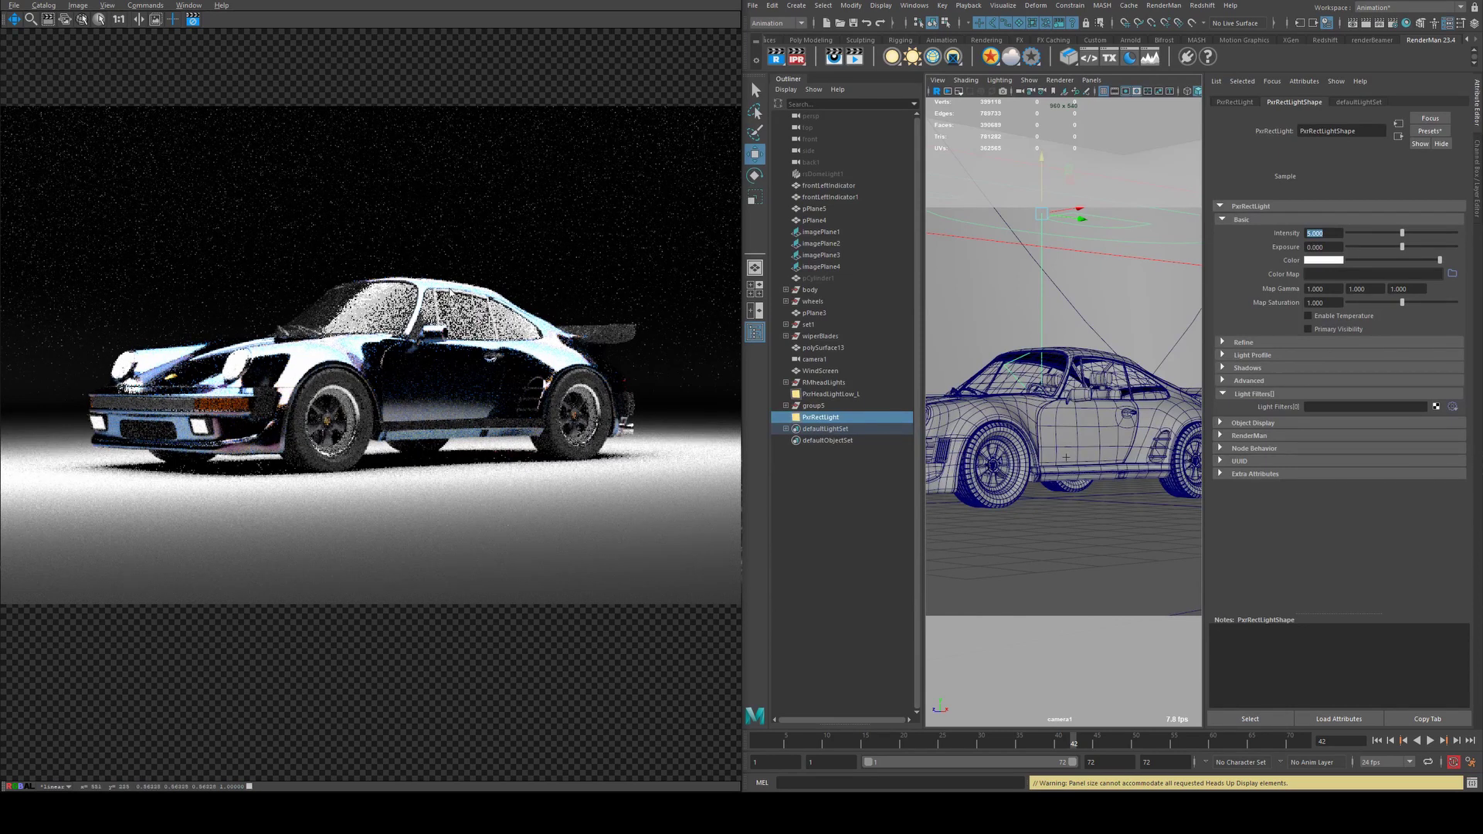
# - Set the rect light's exposure to 1 and its intensity to 100
pyautogui.click(1336, 247)
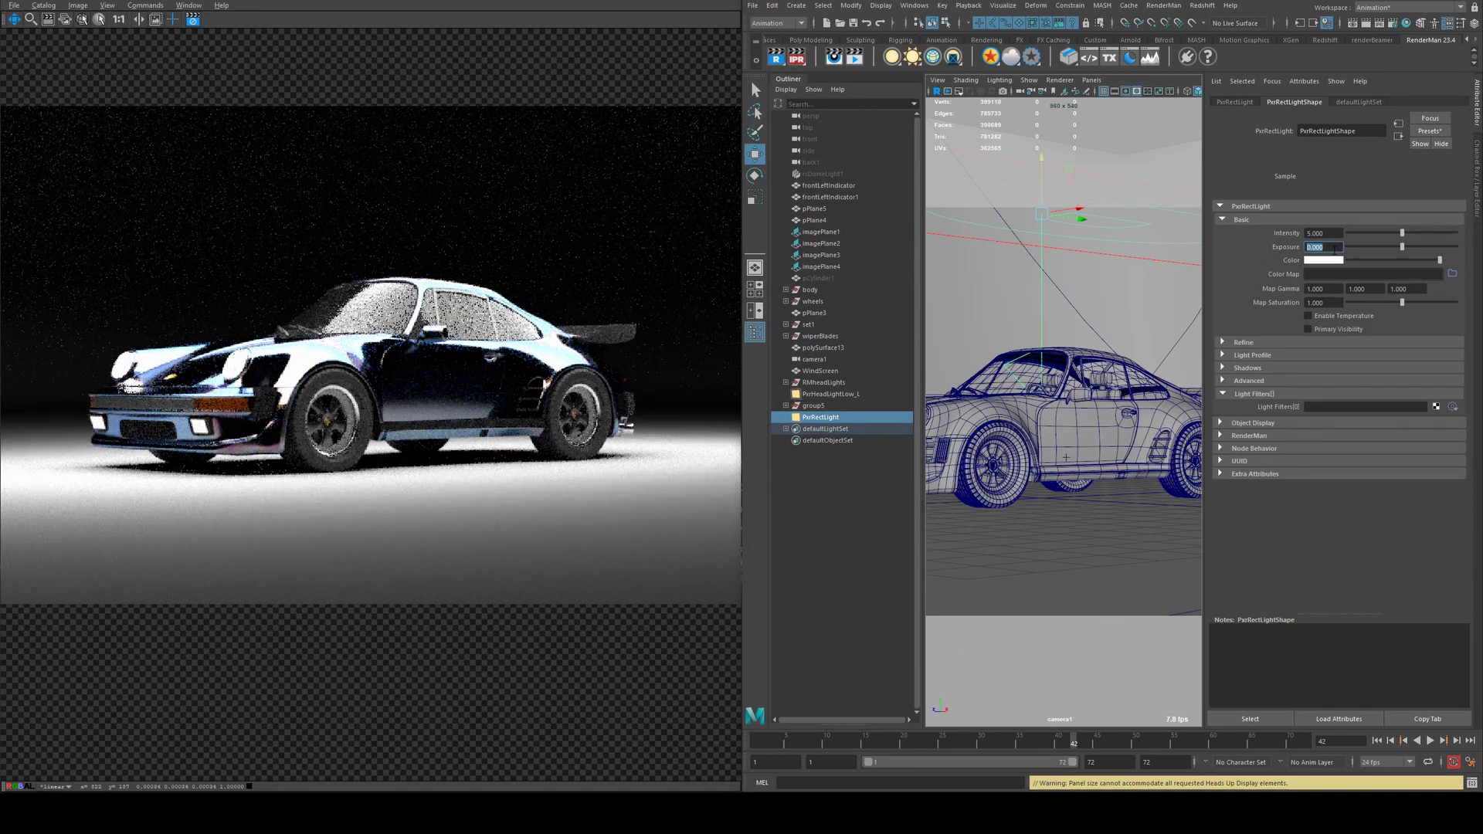
pyautogui.write('1')
pyautogui.press('Return')
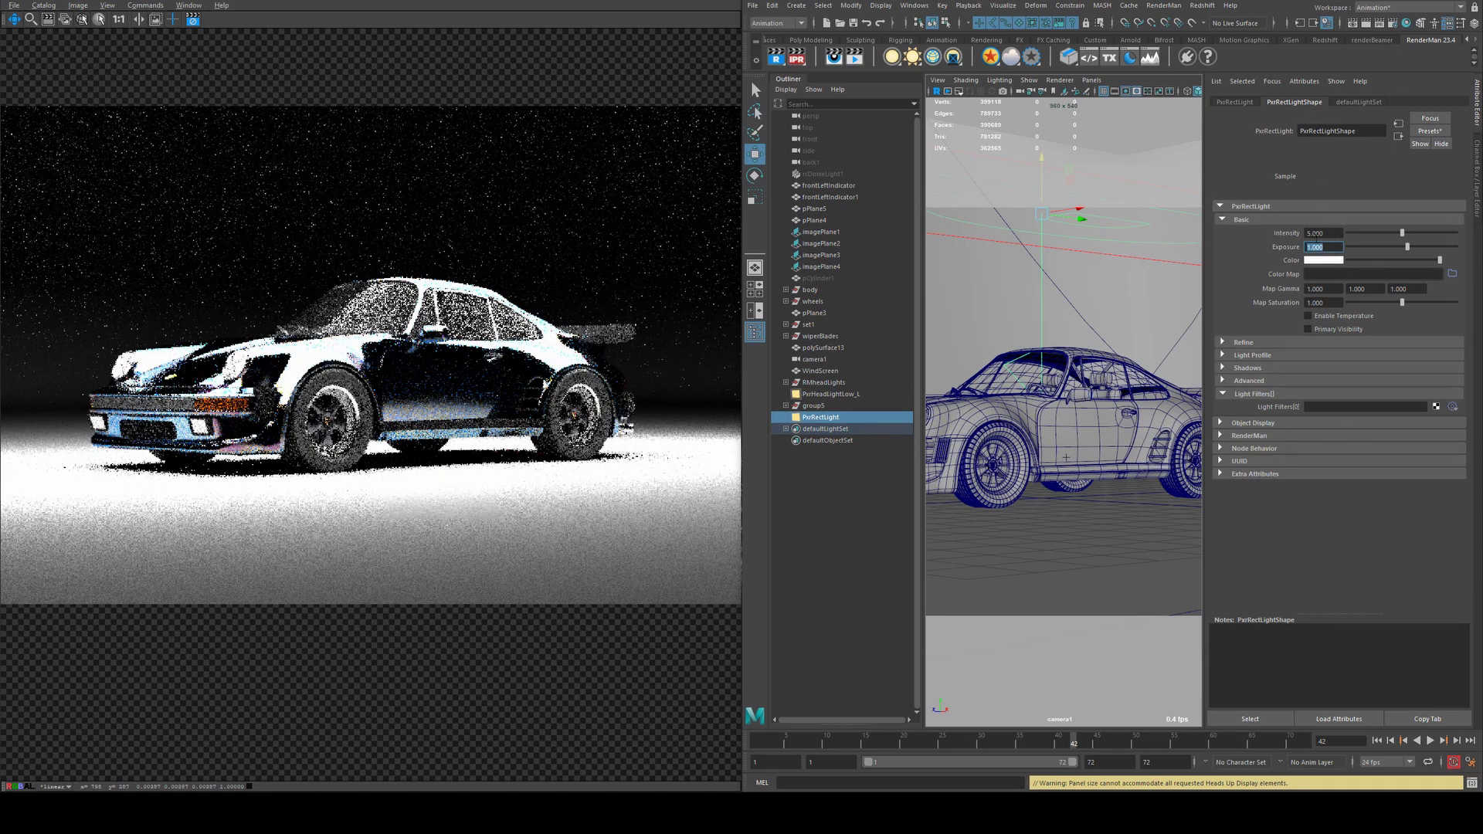
pyautogui.click(1326, 234)
pyautogui.write('100')
pyautogui.press('Return')
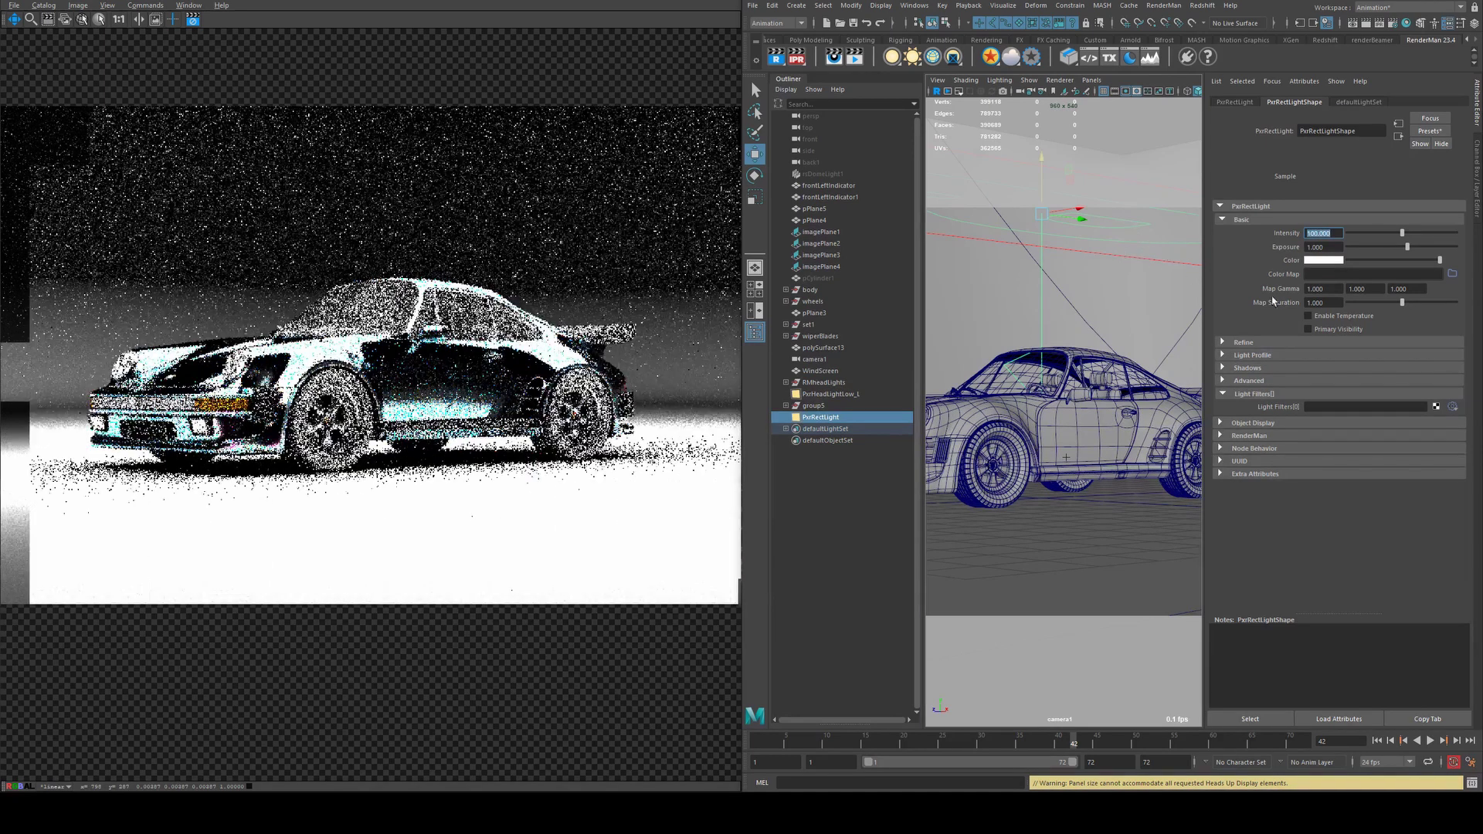
# - Raise the rect light's exposure to 5
pyautogui.click(1327, 247)
pyautogui.write('2')
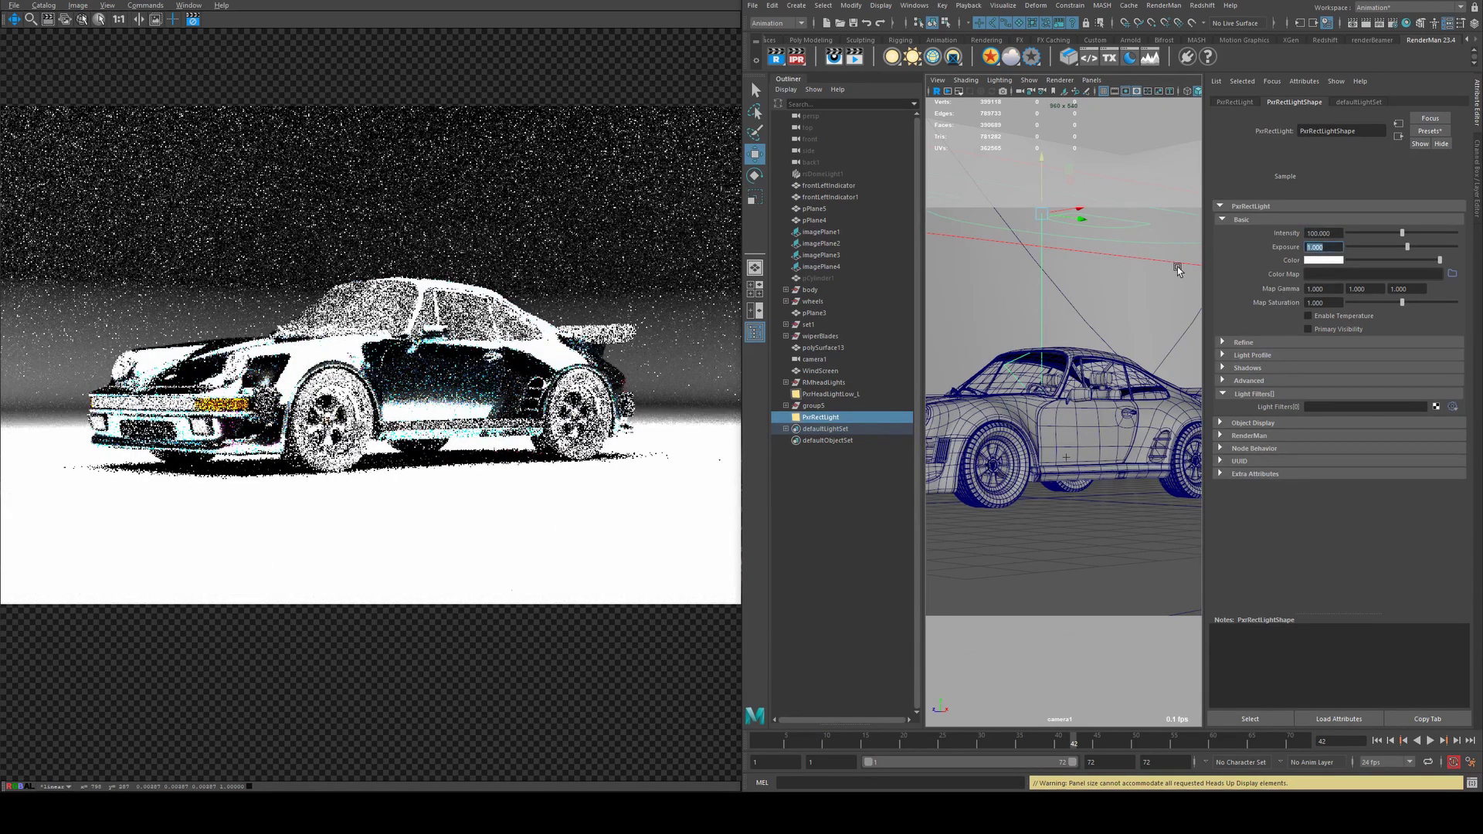
pyautogui.press('Return')
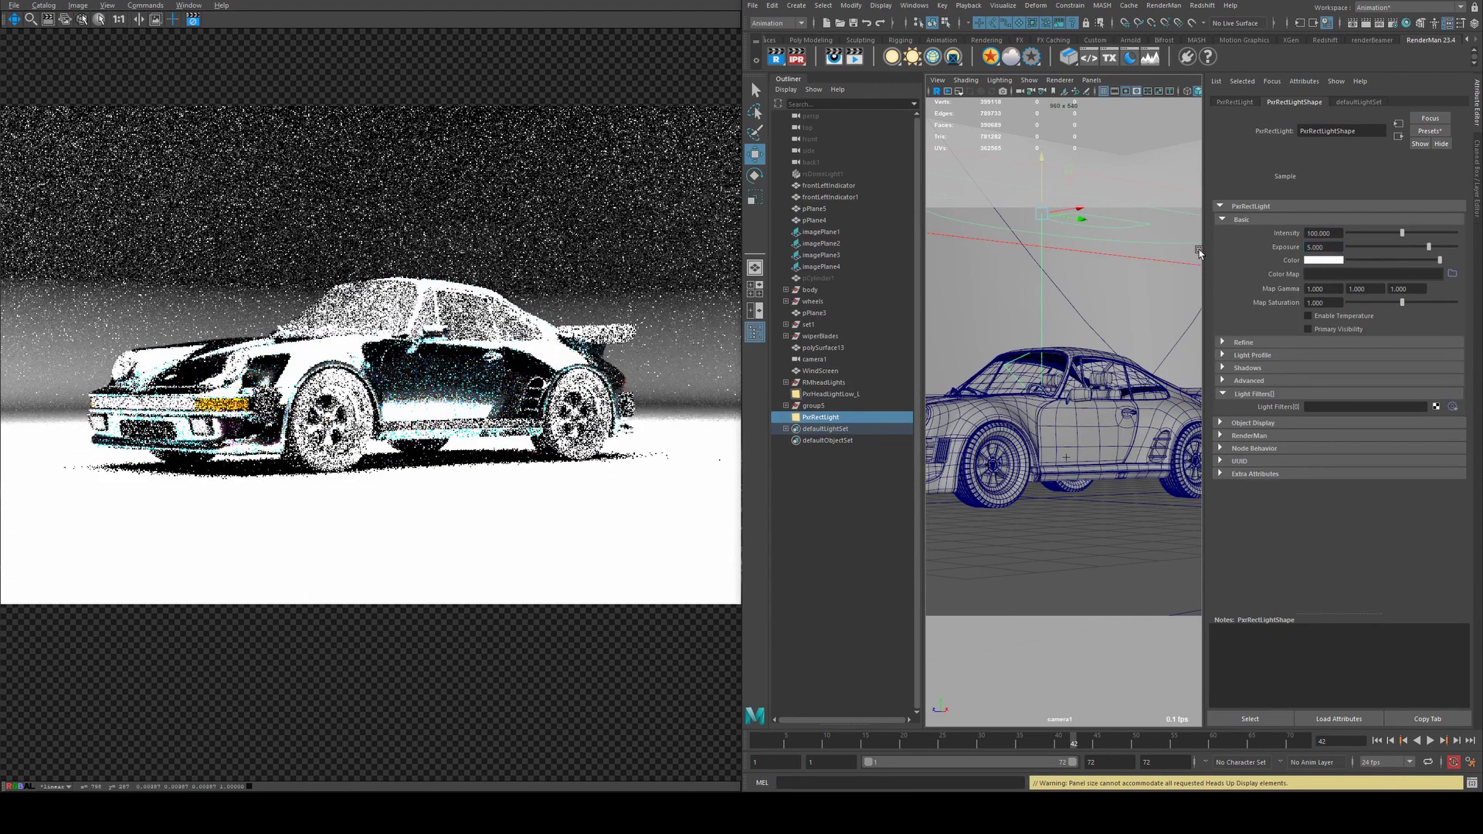
pyautogui.write('5')
pyautogui.press('Return')
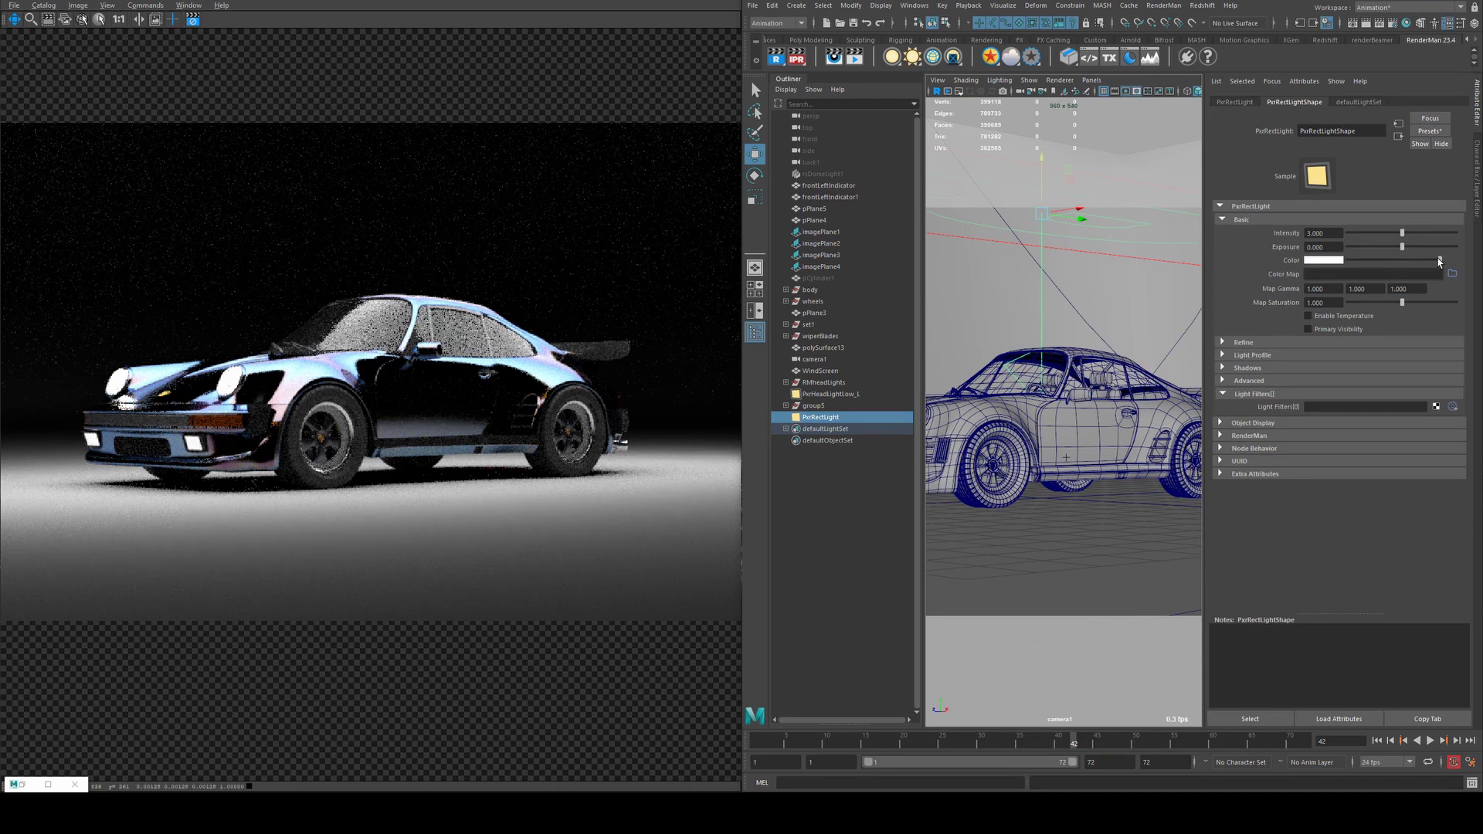
# - Try darkening the rect light's color to grey, and restore it to white
pyautogui.moveTo(1441, 261); pyautogui.dragTo(1359, 261)
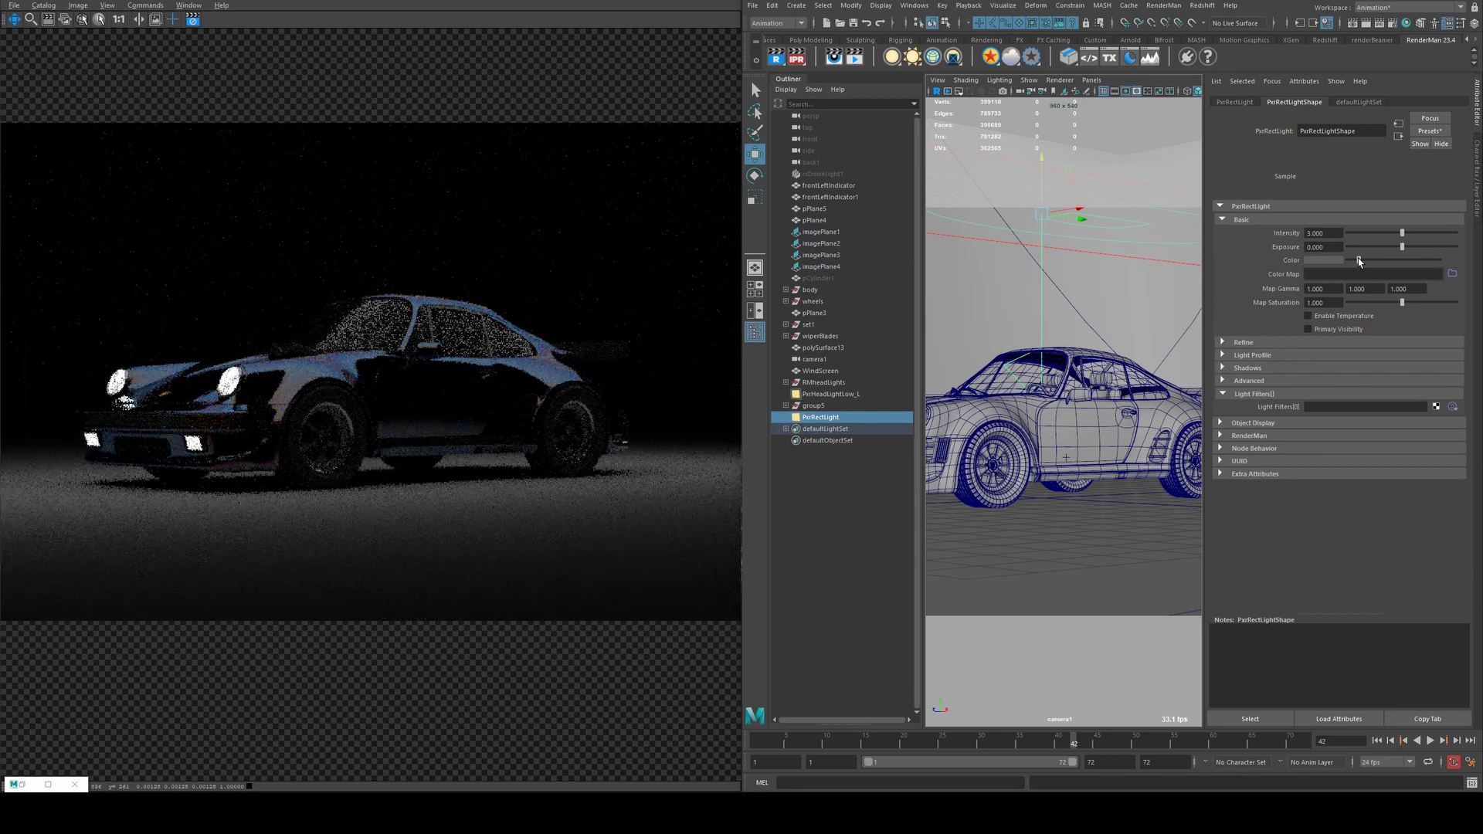
pyautogui.moveTo(1359, 260); pyautogui.dragTo(1441, 261)
# - Set the rect light's intensity to 1 and enable Primary Visibility
pyautogui.moveTo(1335, 233); pyautogui.dragTo(1181, 228)
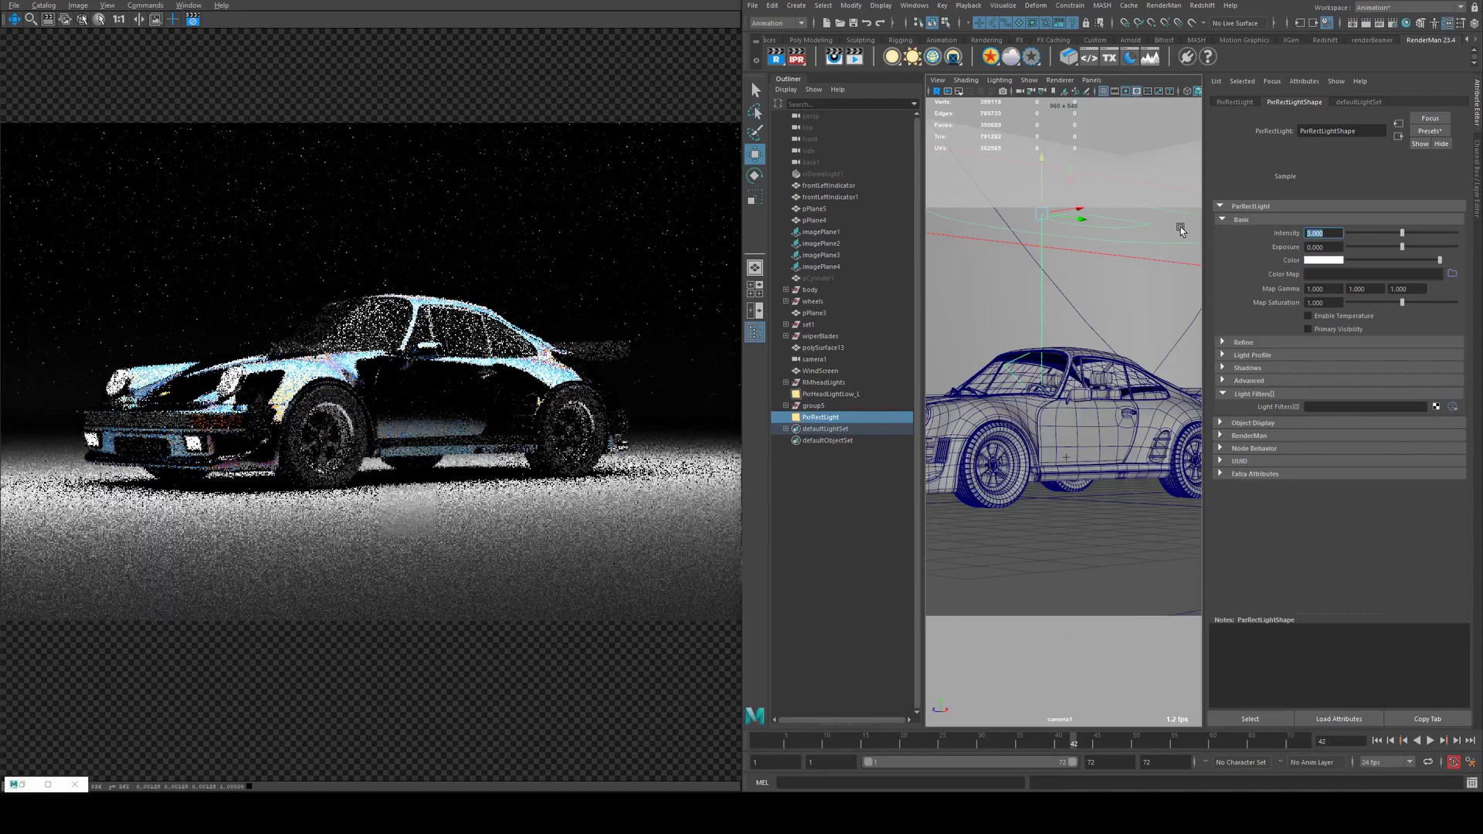
pyautogui.write('1')
pyautogui.press('Return')
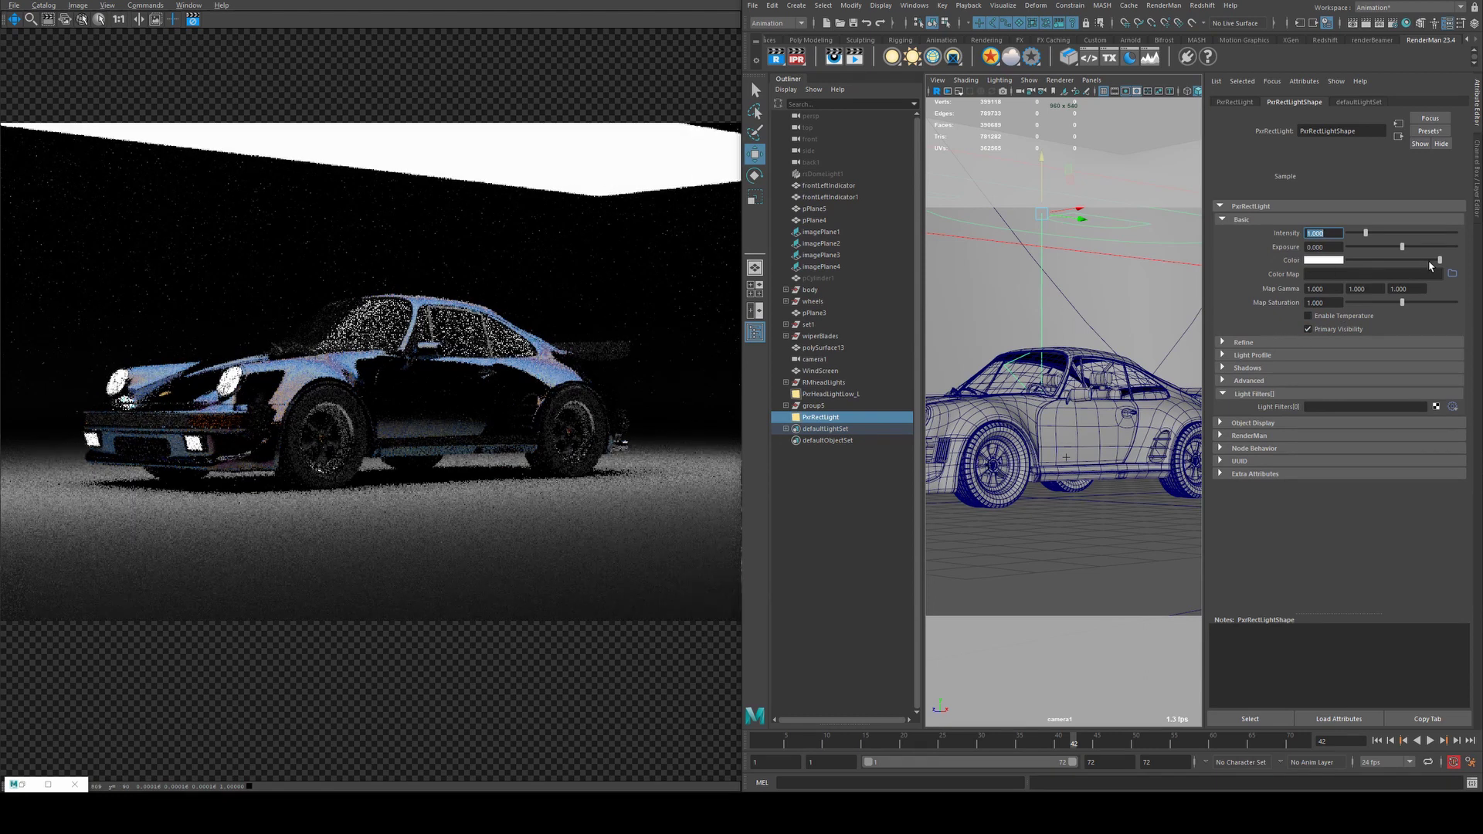
pyautogui.moveTo(1440, 260)
pyautogui.mouseDown()
pyautogui.moveTo(1360, 262)
pyautogui.moveTo(1440, 261)
pyautogui.mouseUp()
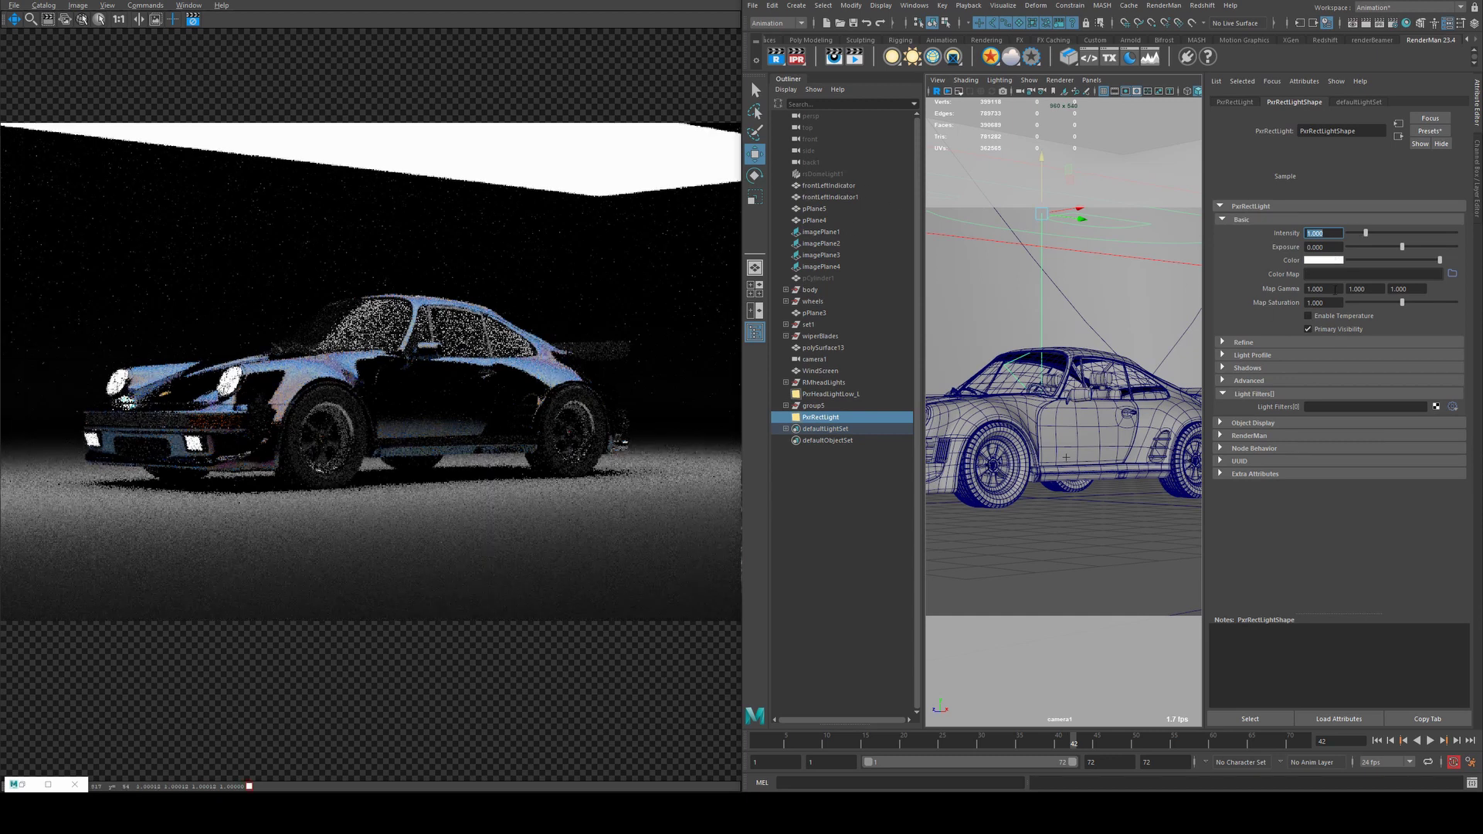
# - Change the rect light's color to red and try lowering the color's value before restoring full brightness
pyautogui.click(1339, 261)
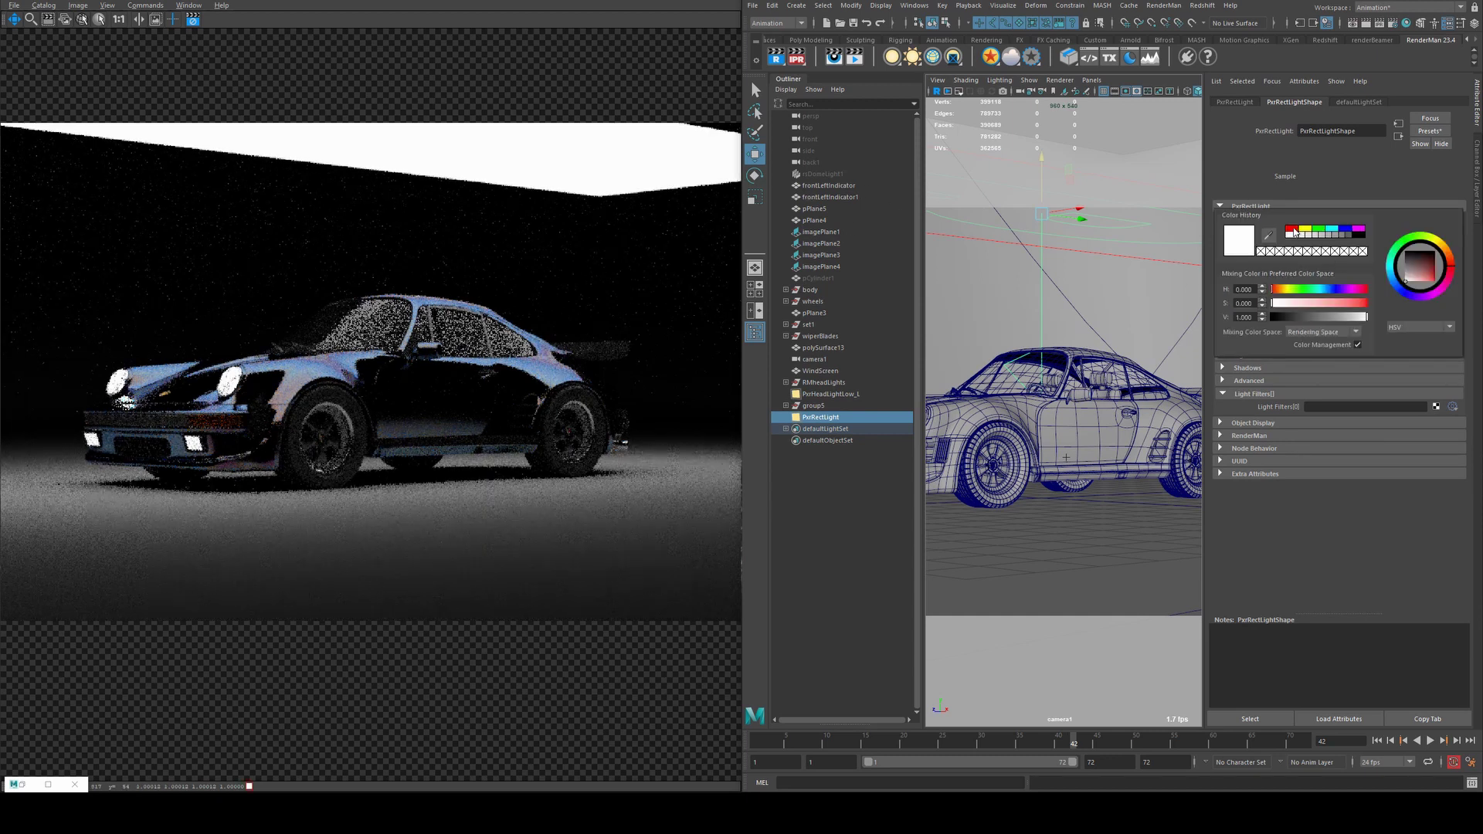
pyautogui.click(1289, 229)
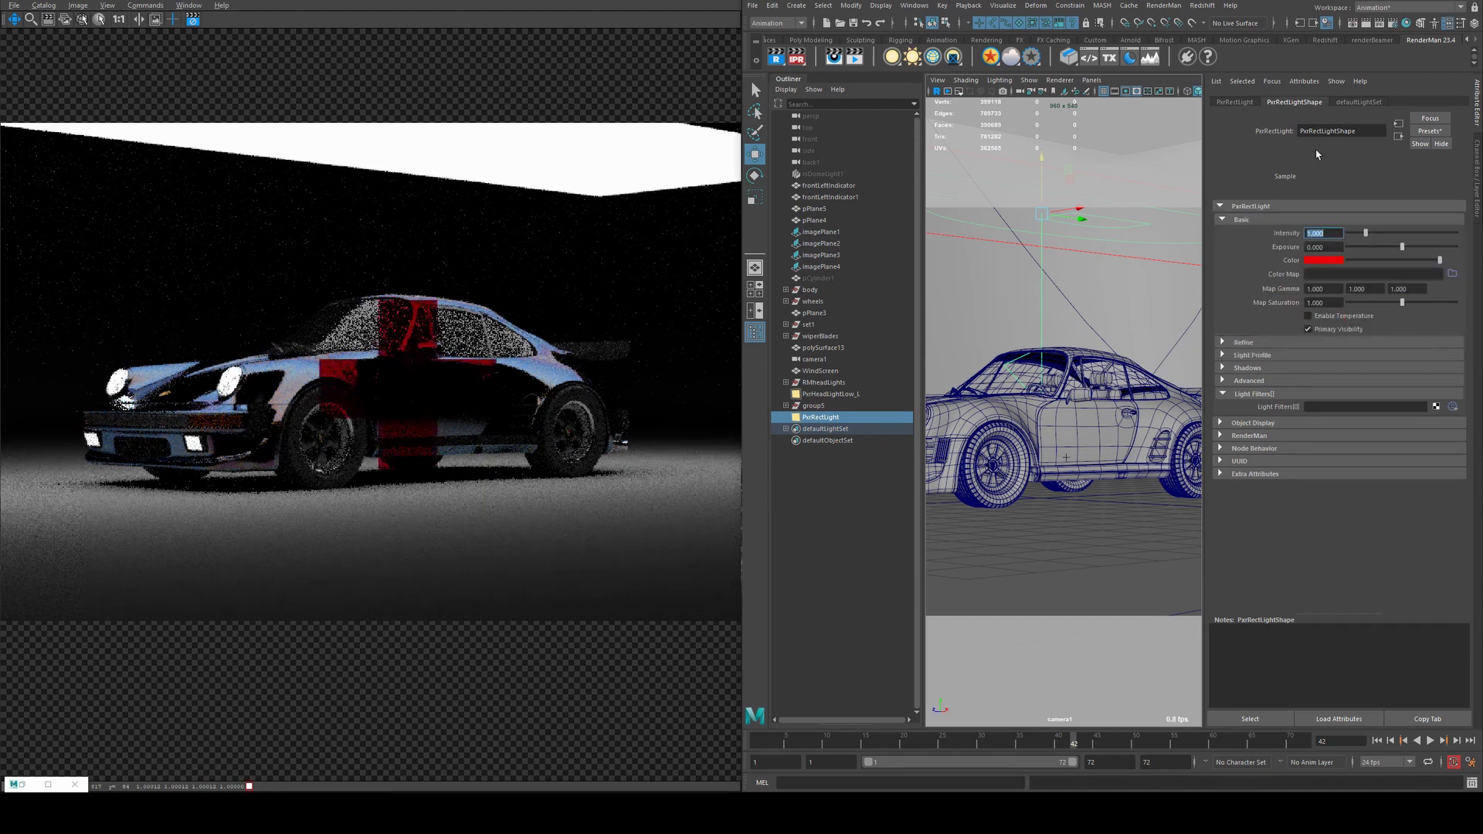
pyautogui.click(1335, 263)
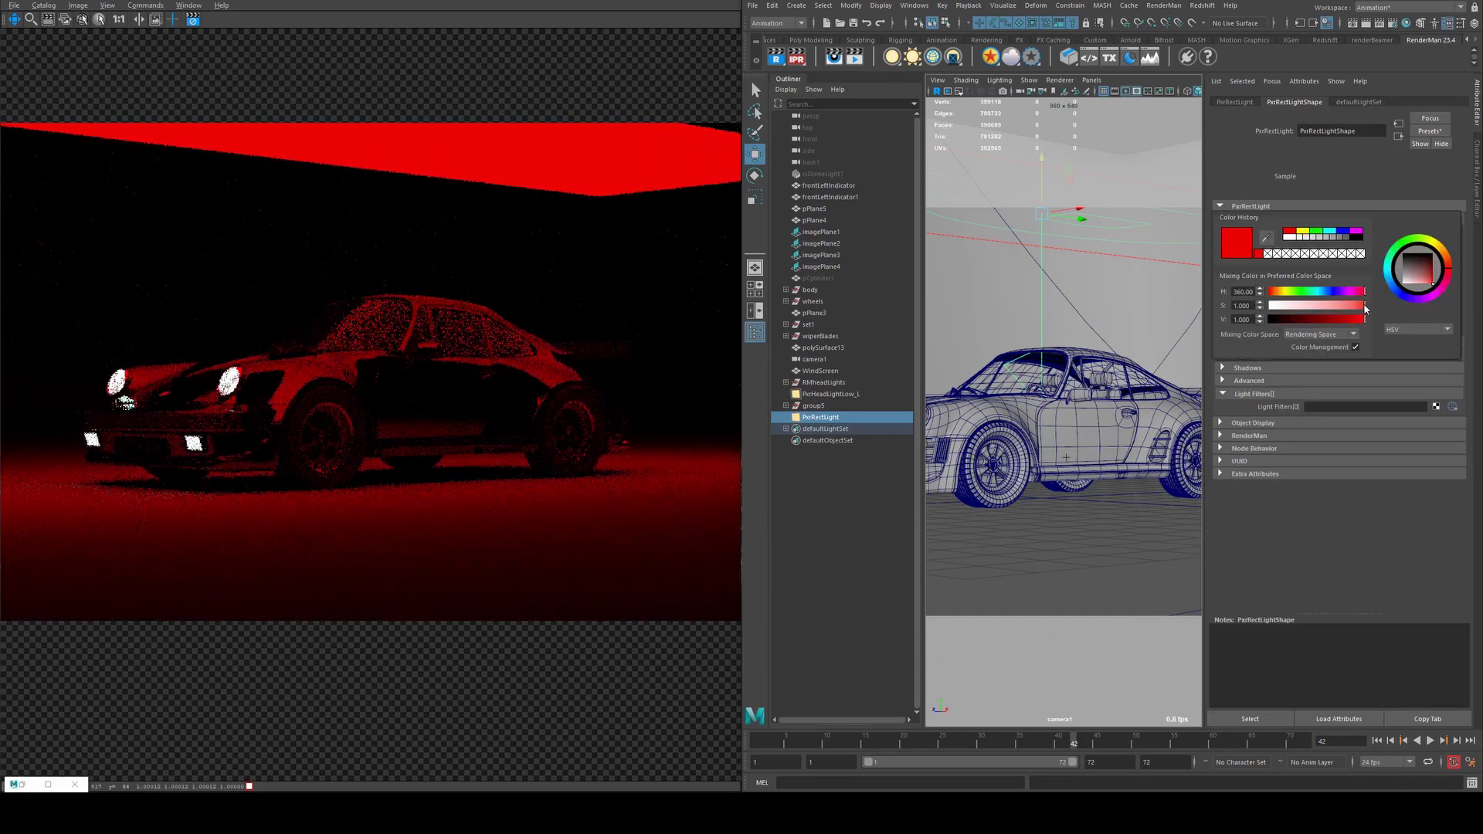
pyautogui.moveTo(1365, 308); pyautogui.dragTo(1310, 322)
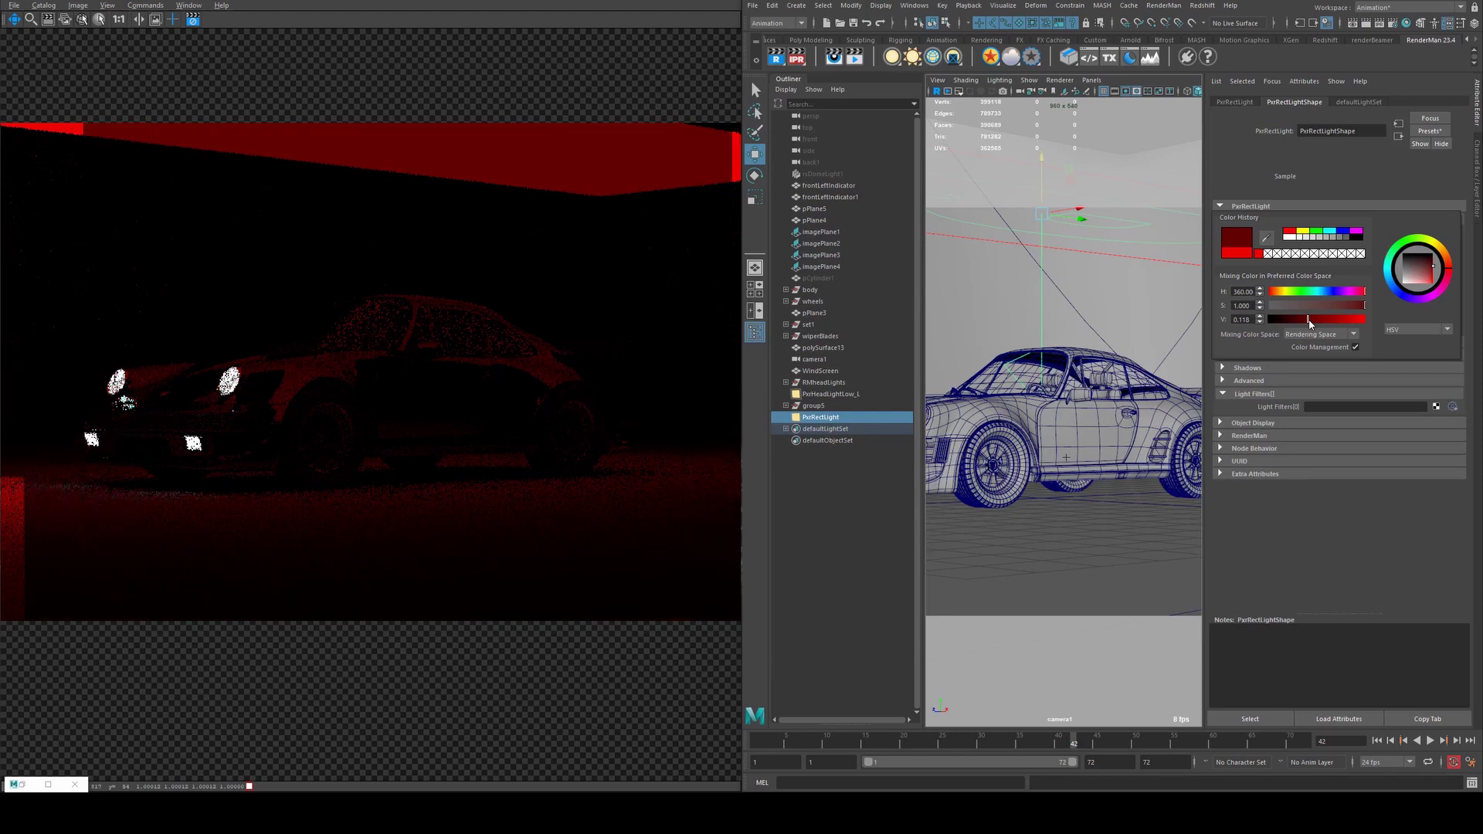
pyautogui.moveTo(1310, 322); pyautogui.dragTo(1380, 330)
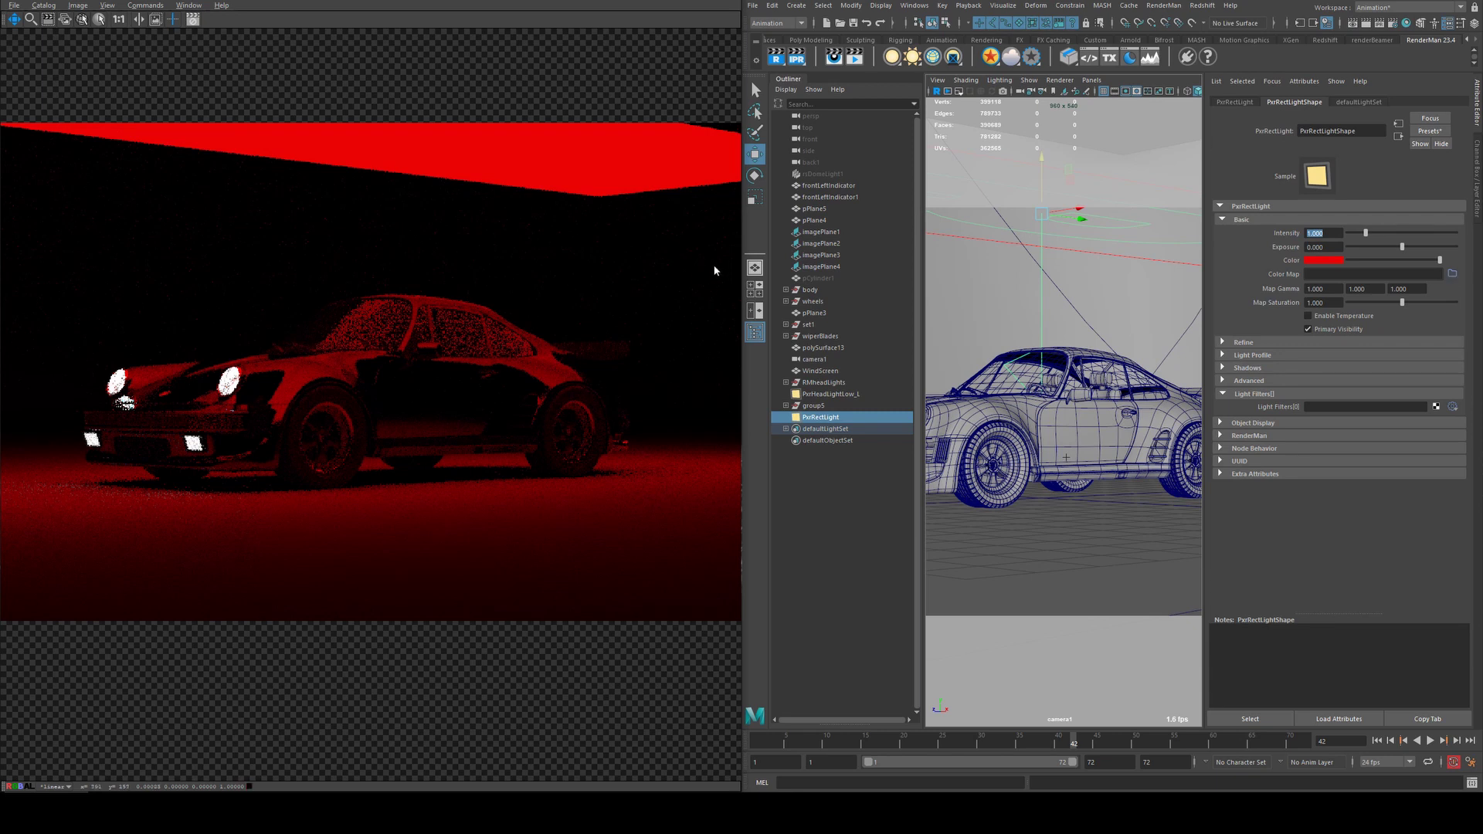
# - Load an image from the lightTextures folder as the rect light's color map and set the light color to white
pyautogui.click(1453, 274)
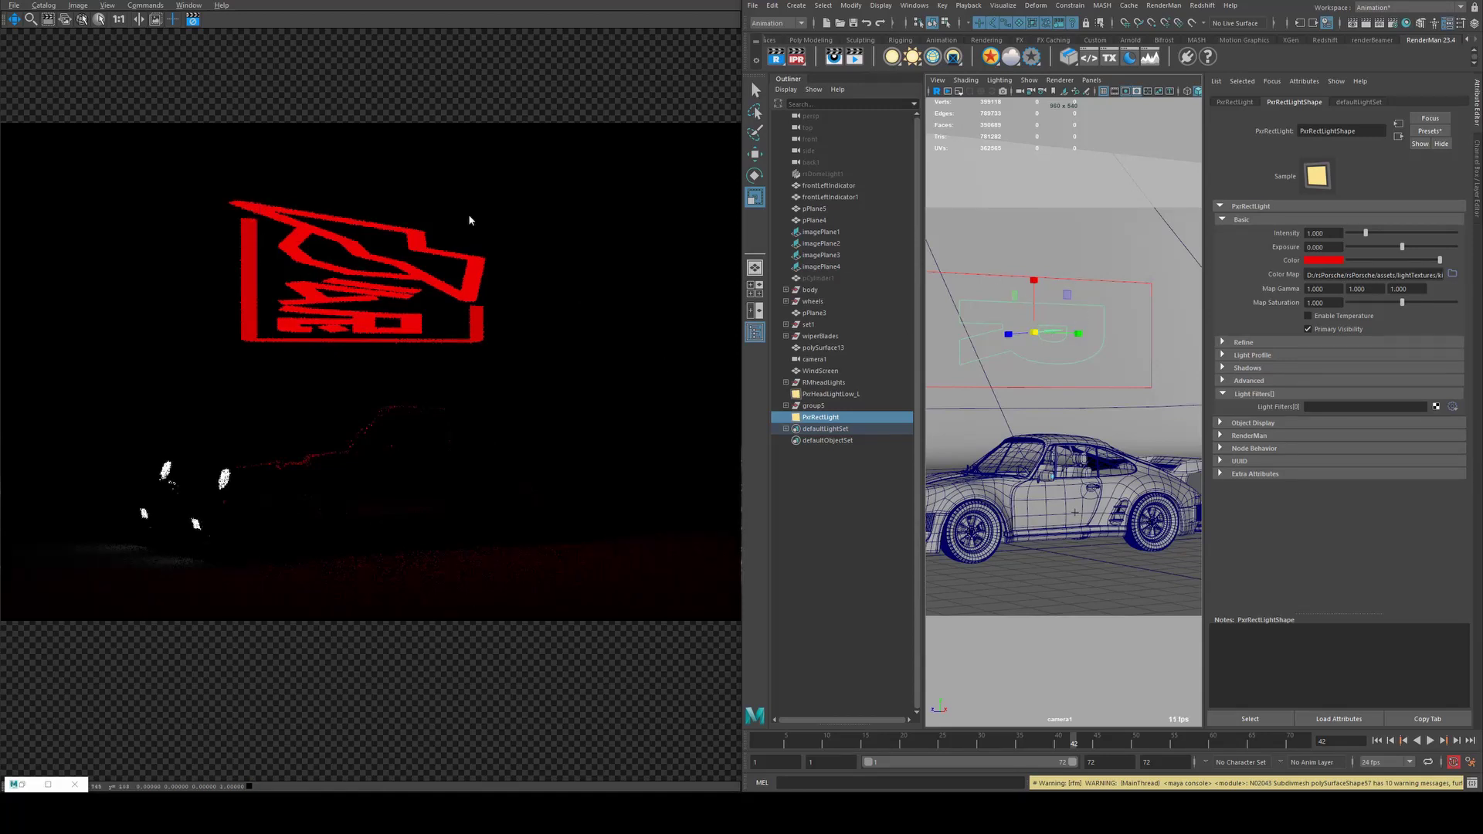
pyautogui.click(1337, 262)
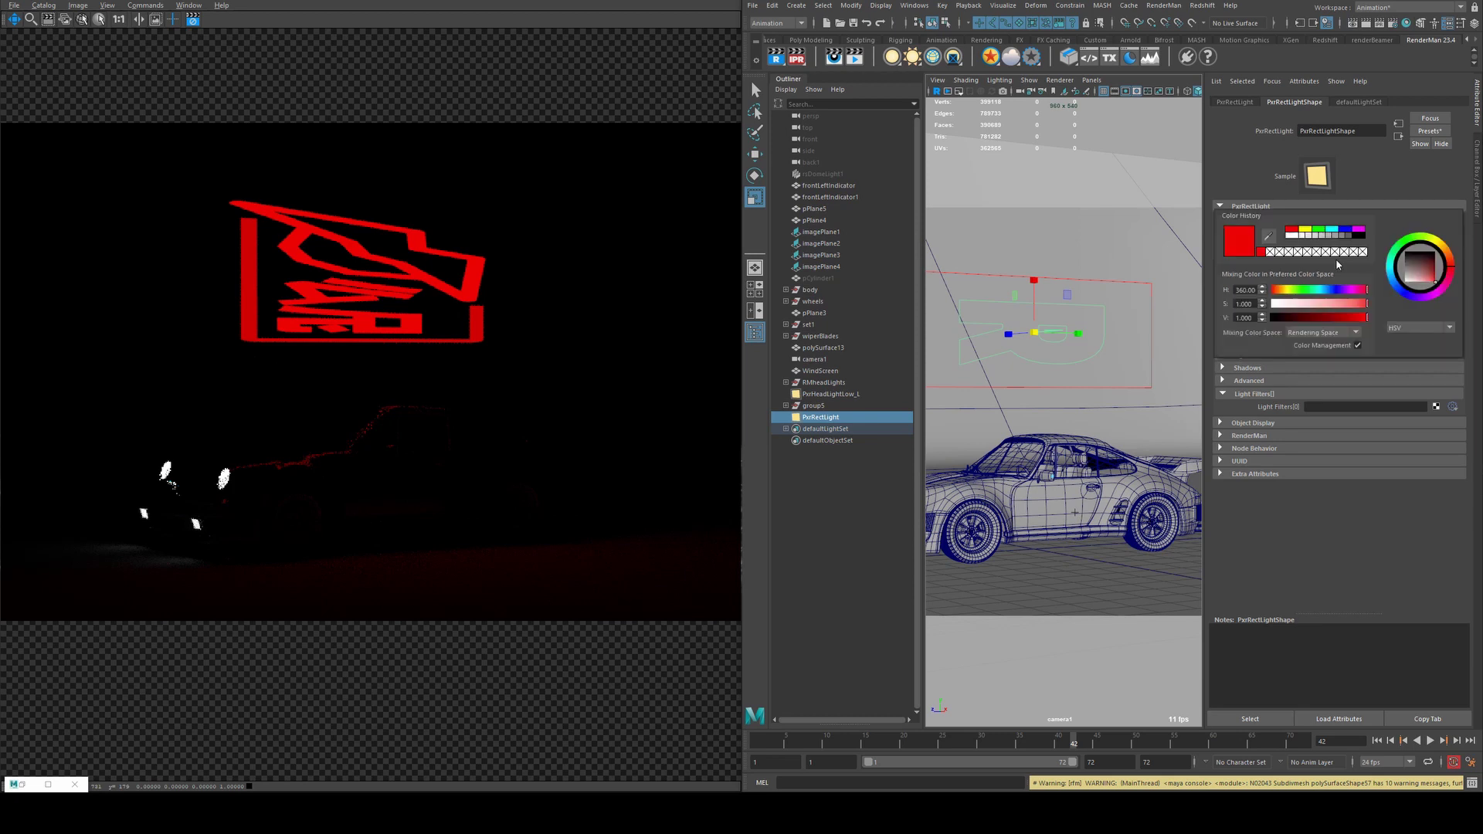
pyautogui.click(1290, 237)
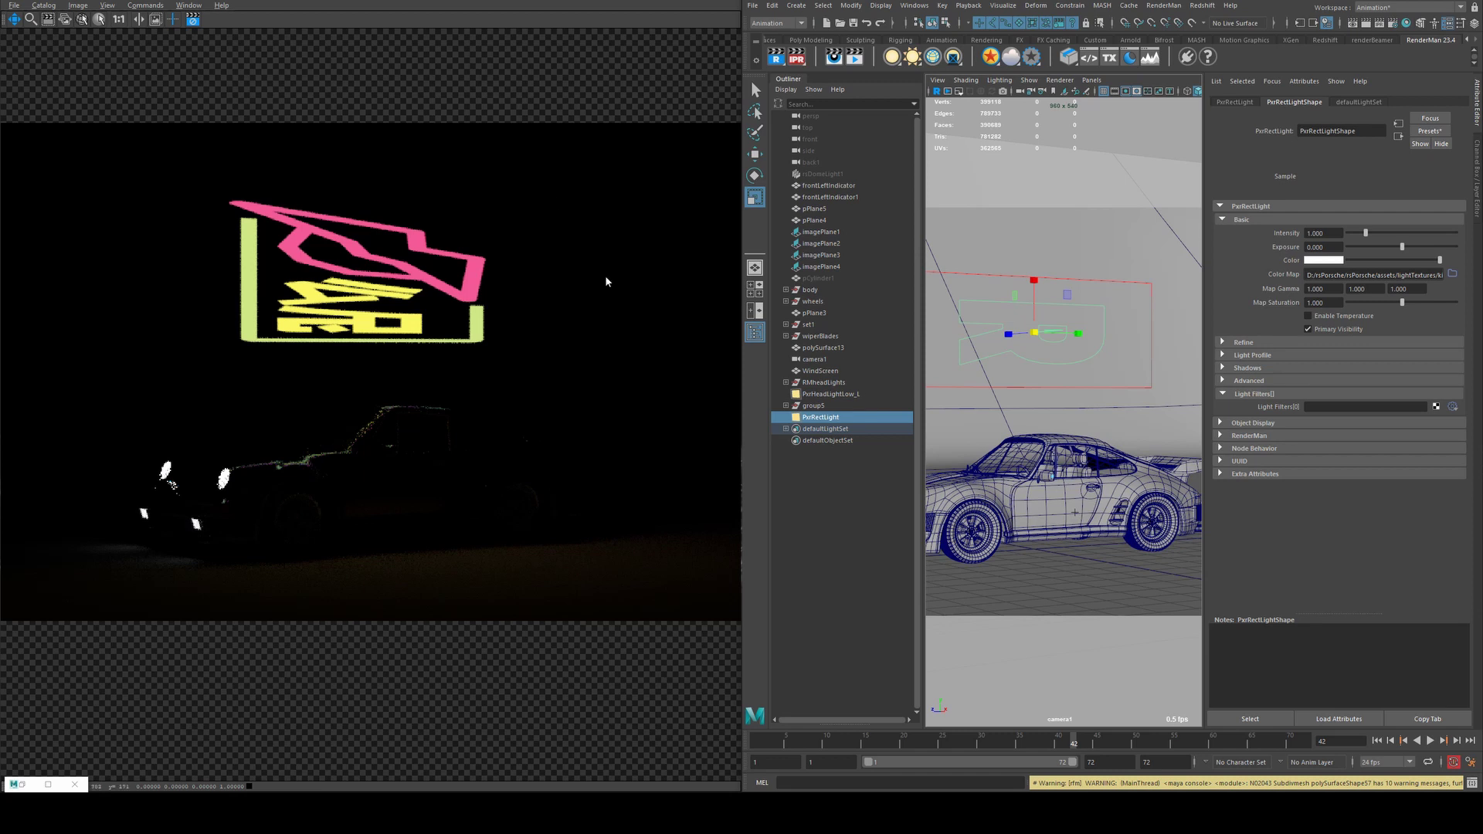
# - Scale the textured rect light narrower so the sign image has upright proportions
pyautogui.moveTo(1076, 333); pyautogui.dragTo(1115, 333)
pyautogui.moveTo(1080, 334); pyautogui.dragTo(1048, 339)
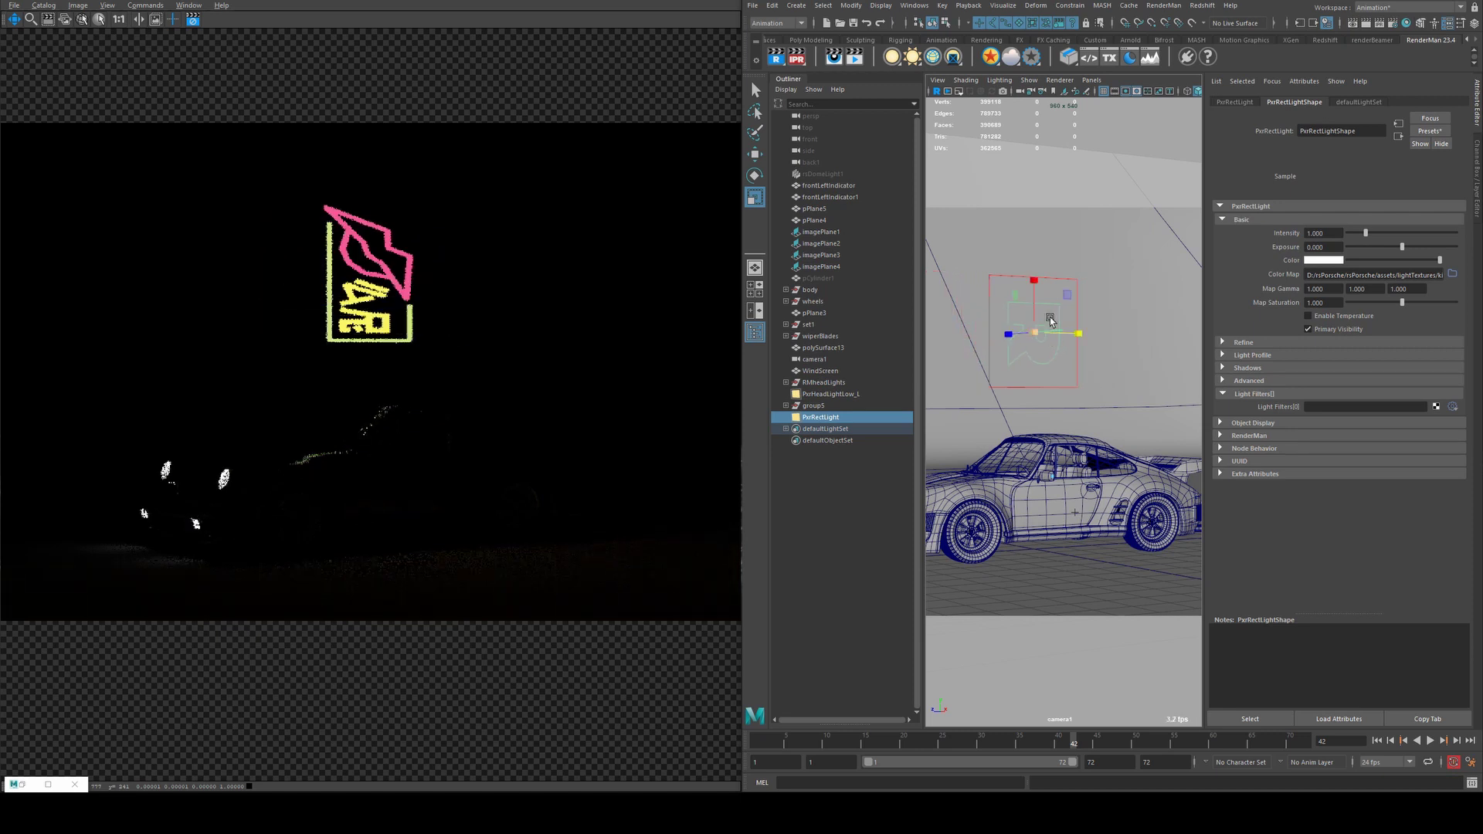
pyautogui.press('e')
pyautogui.moveTo(1049, 308); pyautogui.dragTo(843, 313)
pyautogui.hotkey('ctrl', 'z')
# - Move the textured rect light so it hangs above the front of the car and reflects in the hood
pyautogui.press('w')
pyautogui.keyDown('alt'); pyautogui.moveTo(1076, 354); pyautogui.dragTo(994, 316); pyautogui.keyUp('alt')
pyautogui.keyDown('alt'); pyautogui.moveTo(967, 344); pyautogui.dragTo(1042, 326, button='right'); pyautogui.keyUp('alt')
pyautogui.keyDown('alt'); pyautogui.moveTo(1042, 323); pyautogui.dragTo(1082, 307, button='middle'); pyautogui.keyUp('alt')
pyautogui.moveTo(1002, 232); pyautogui.dragTo(1005, 298)
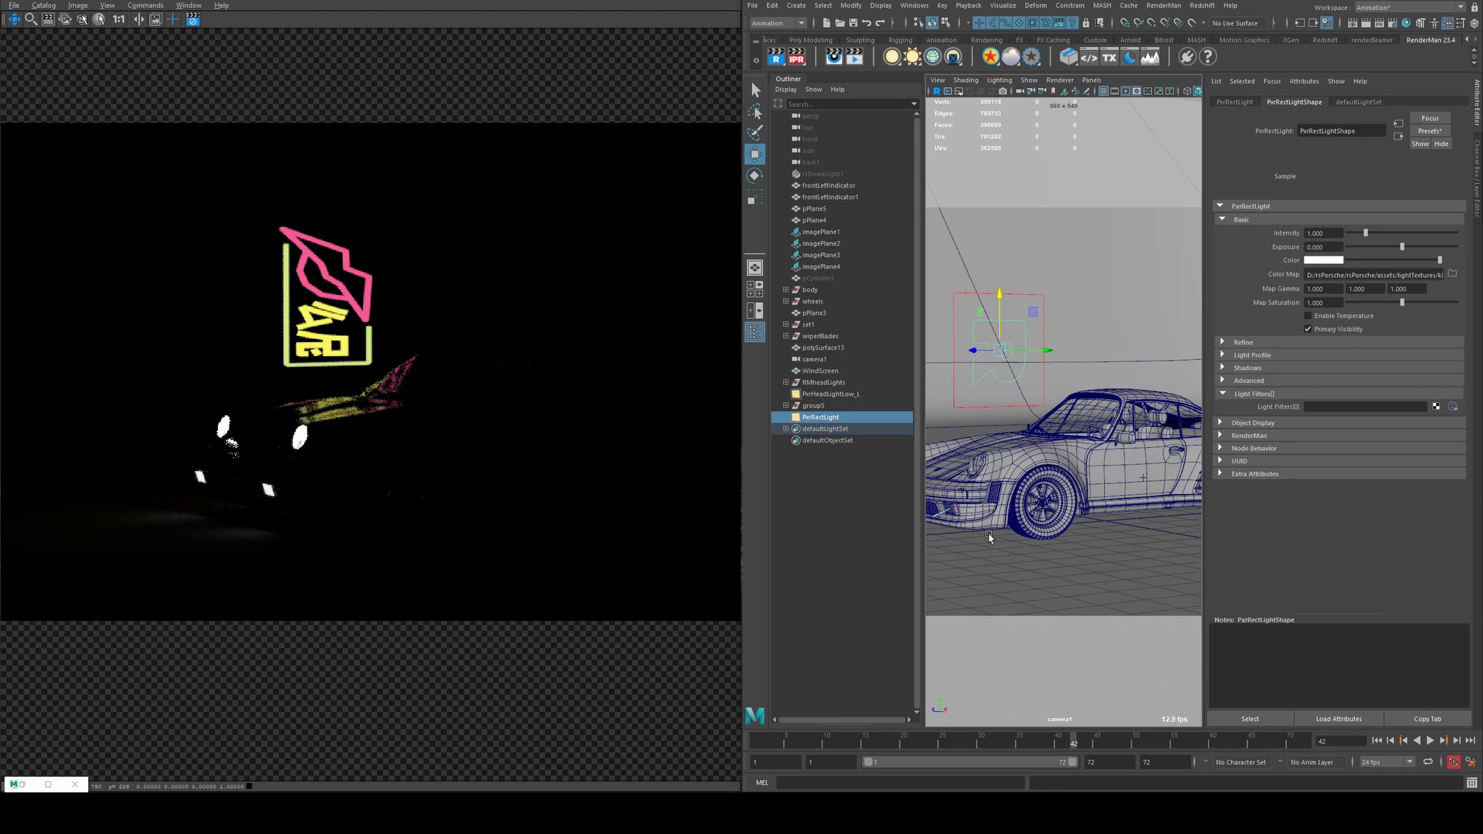
# - Set the textured rect light's intensity to 20
pyautogui.moveTo(1331, 232); pyautogui.dragTo(1125, 191)
pyautogui.write('20')
pyautogui.press('Return')
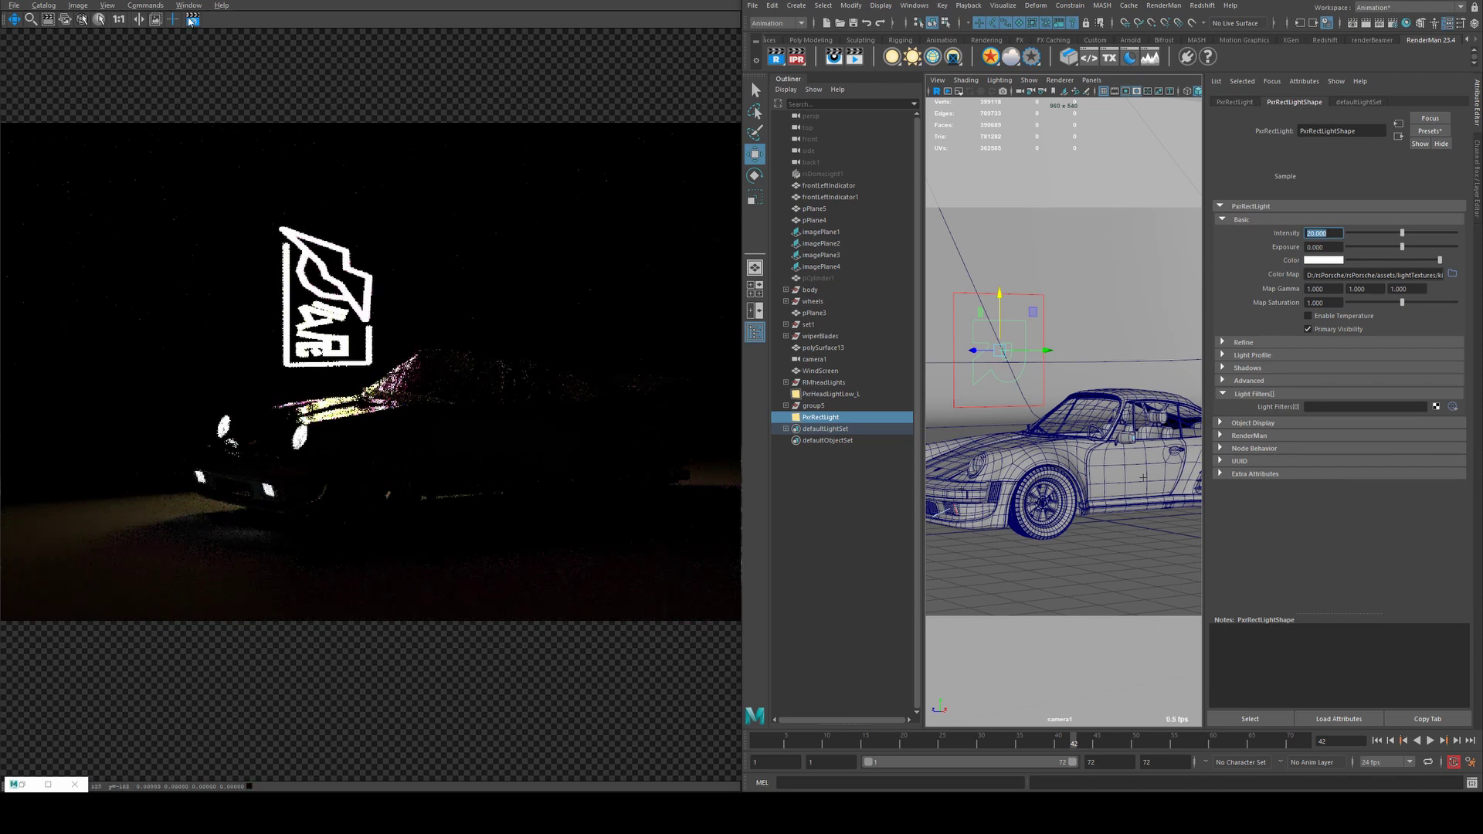
# - Switch to the Rendering menu set and open the light-centric light linking editor, moving its window clear of the outliner
pyautogui.click(777, 22)
pyautogui.click(772, 80)
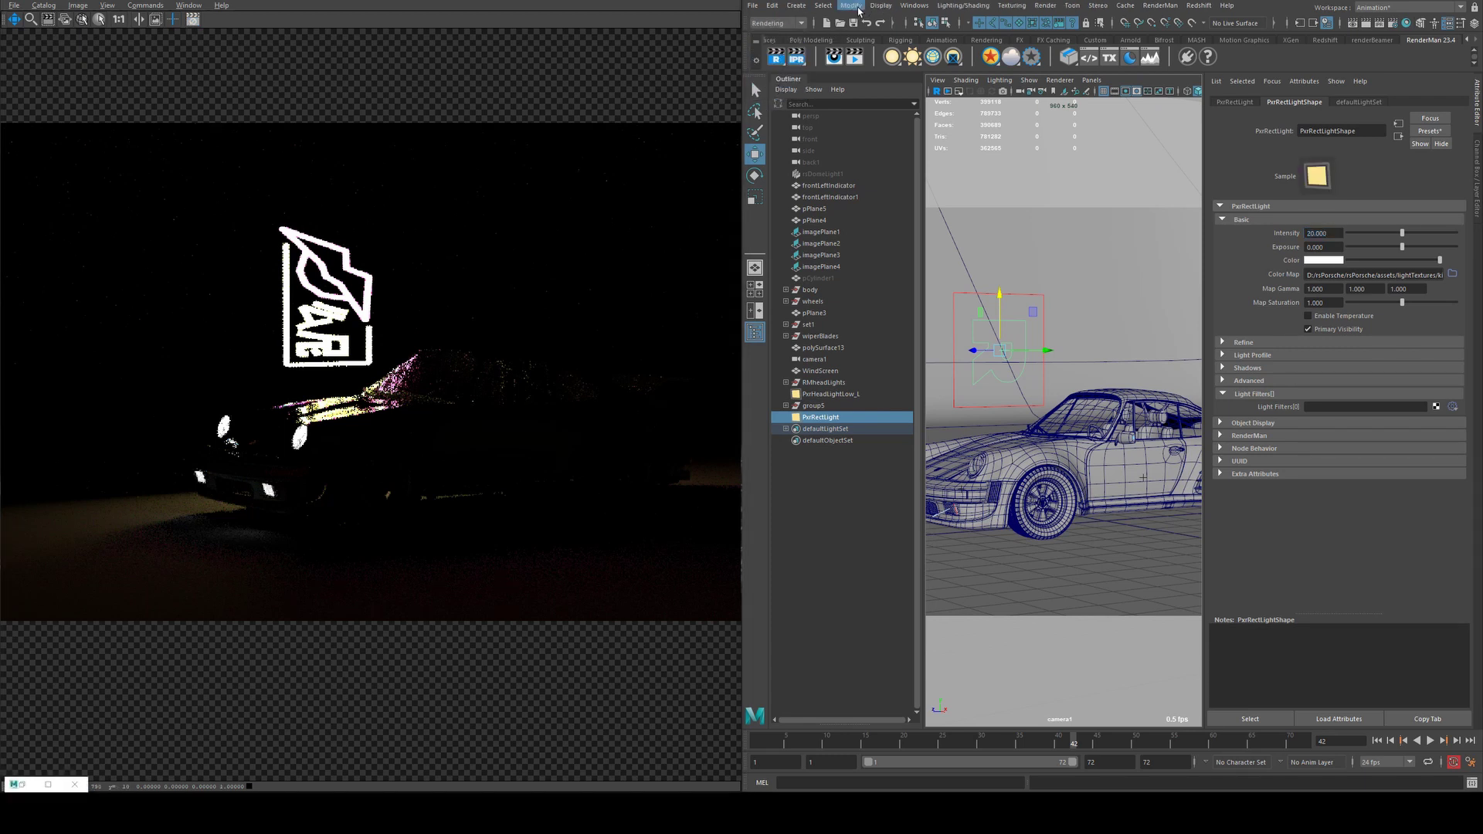
pyautogui.click(963, 6)
pyautogui.moveTo(999, 114)
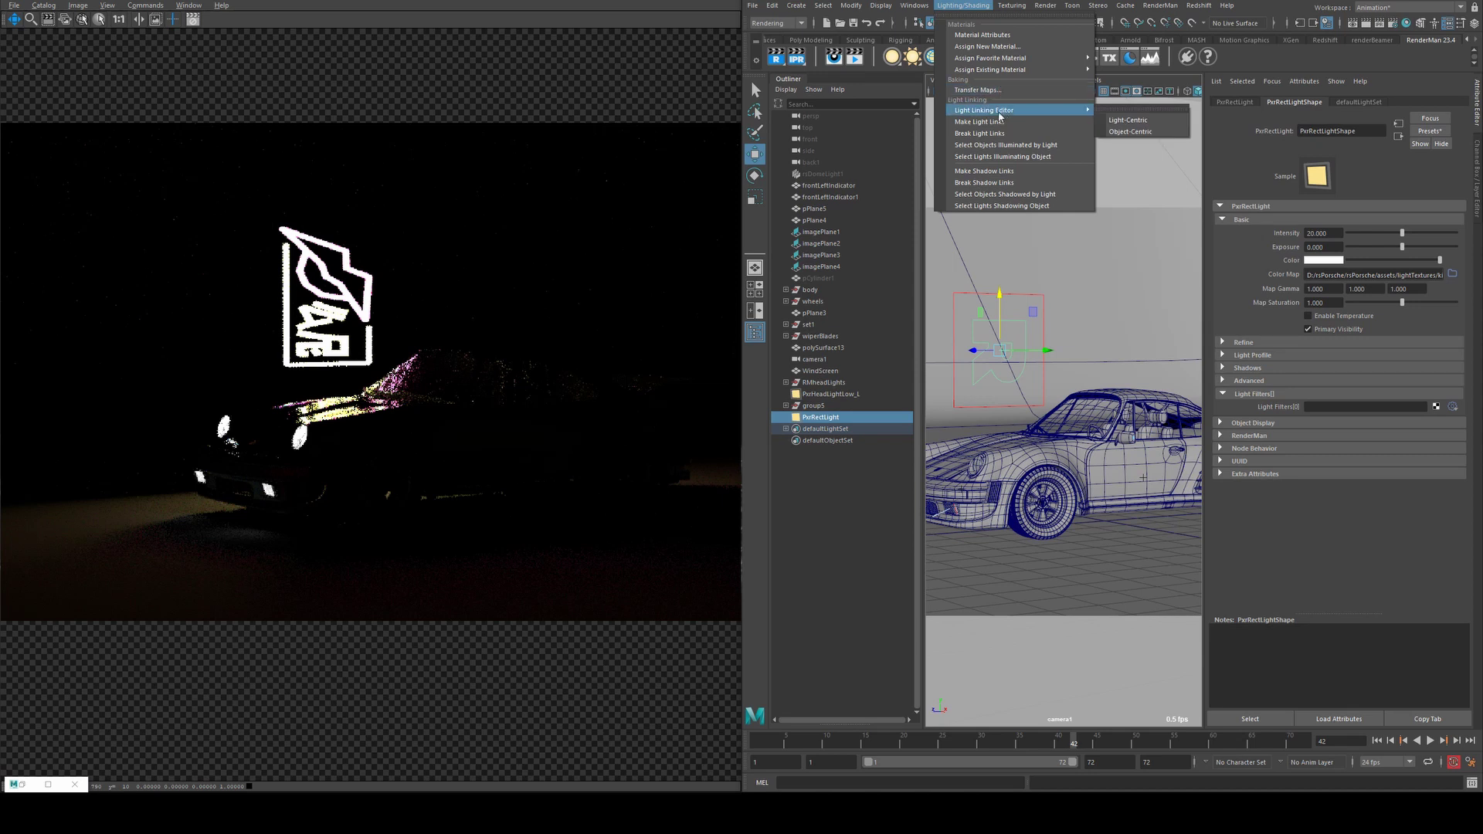
pyautogui.click(1128, 121)
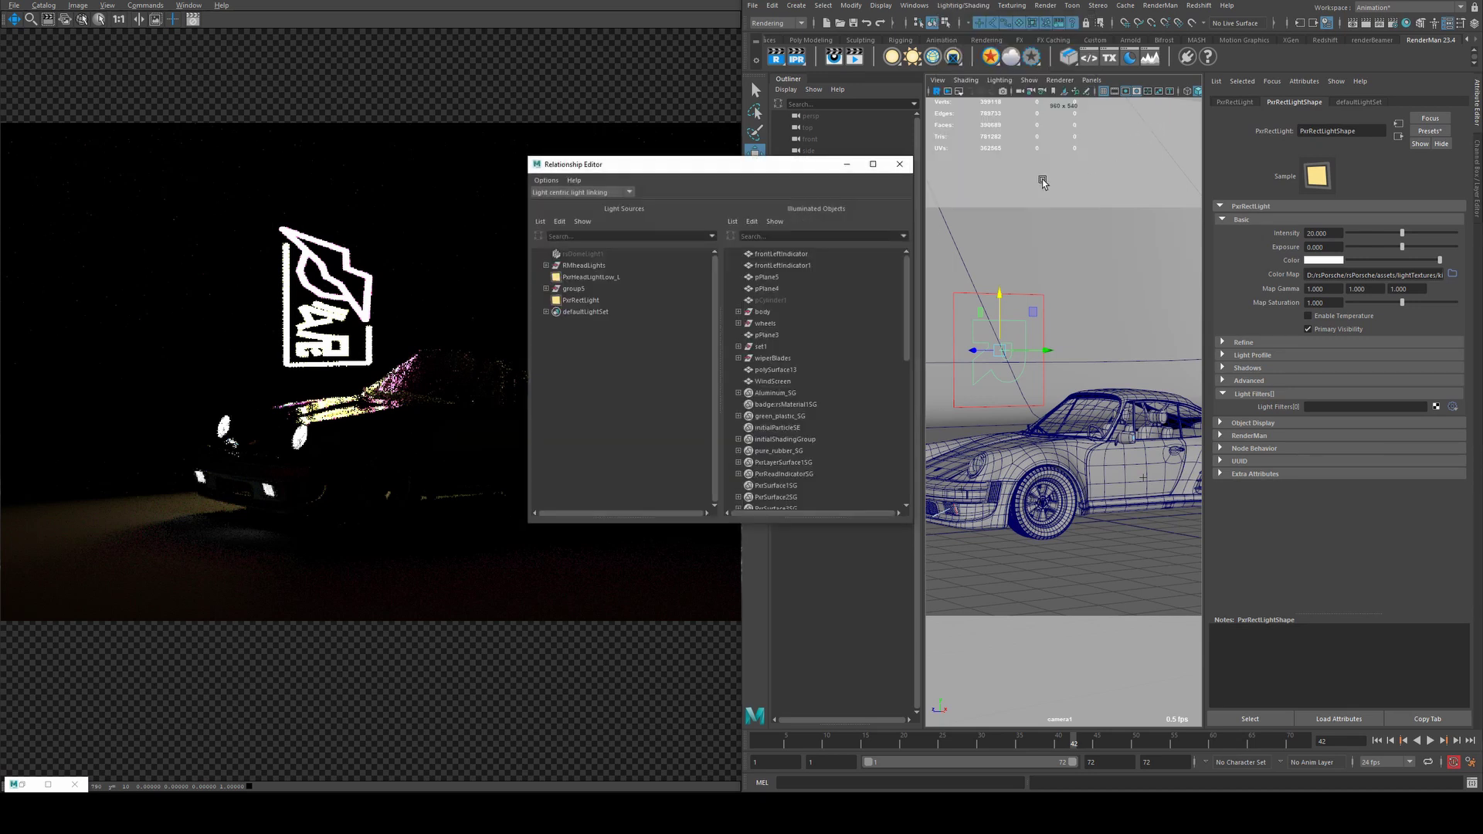
pyautogui.moveTo(816, 160); pyautogui.dragTo(543, 193)
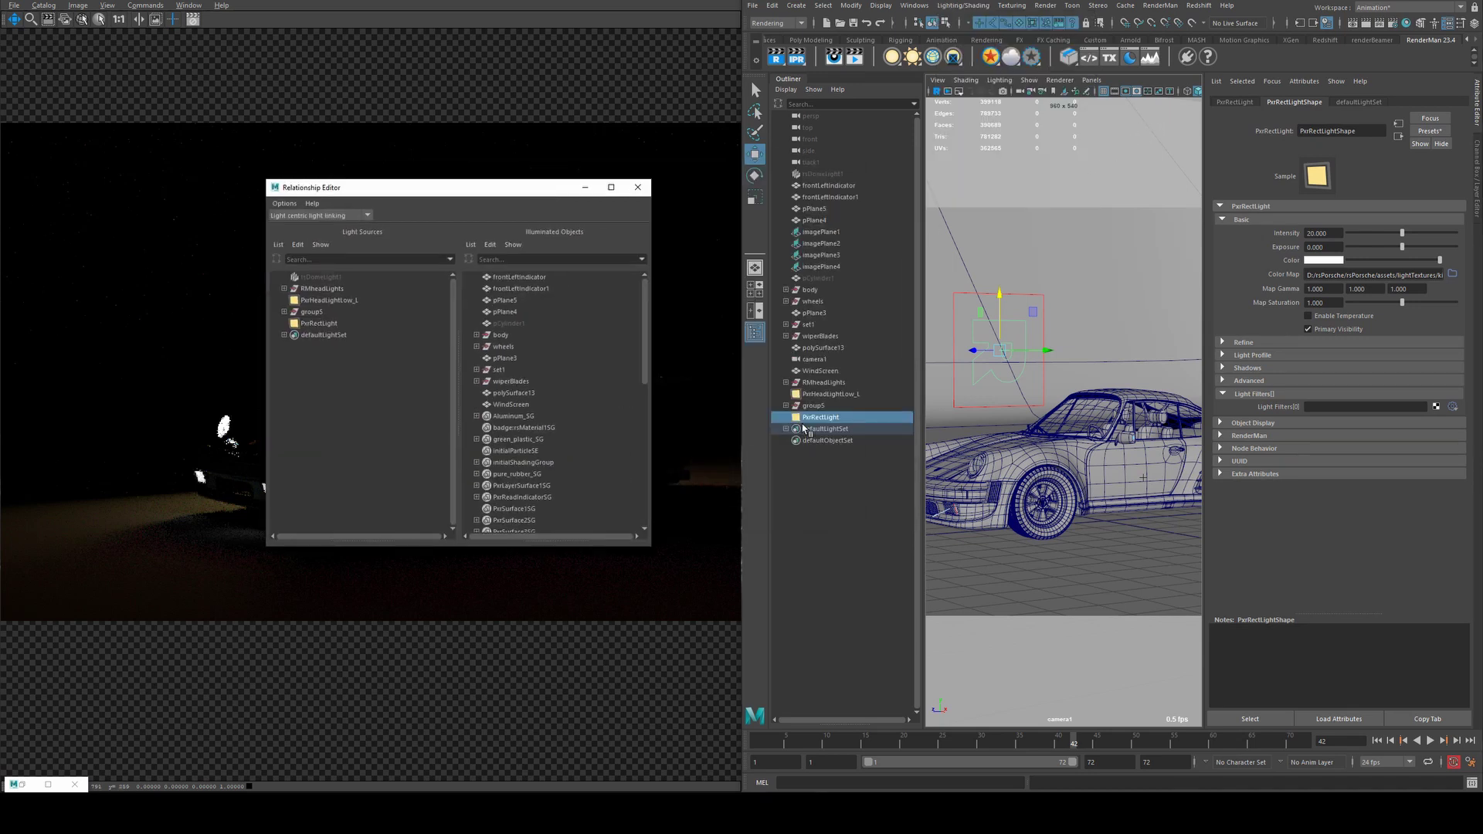
# - Choose the PxrRectLight as light source and unlink all illuminated objects, groups and shading groups from it
pyautogui.click(333, 324)
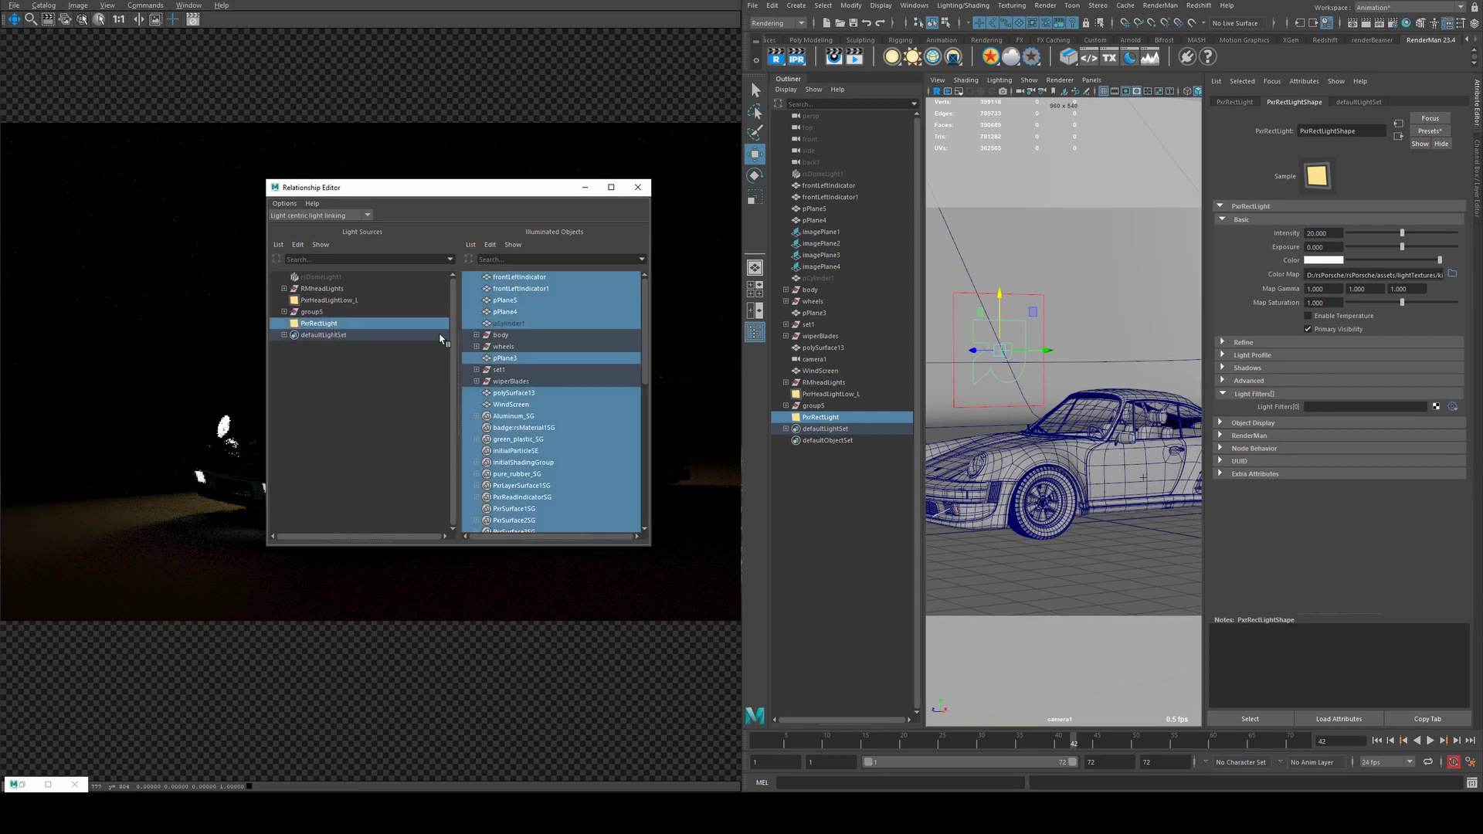
pyautogui.scroll(-5, 534, 339)
pyautogui.scroll(5, 518, 473)
pyautogui.click(532, 372)
pyautogui.moveTo(531, 372); pyautogui.dragTo(544, 542)
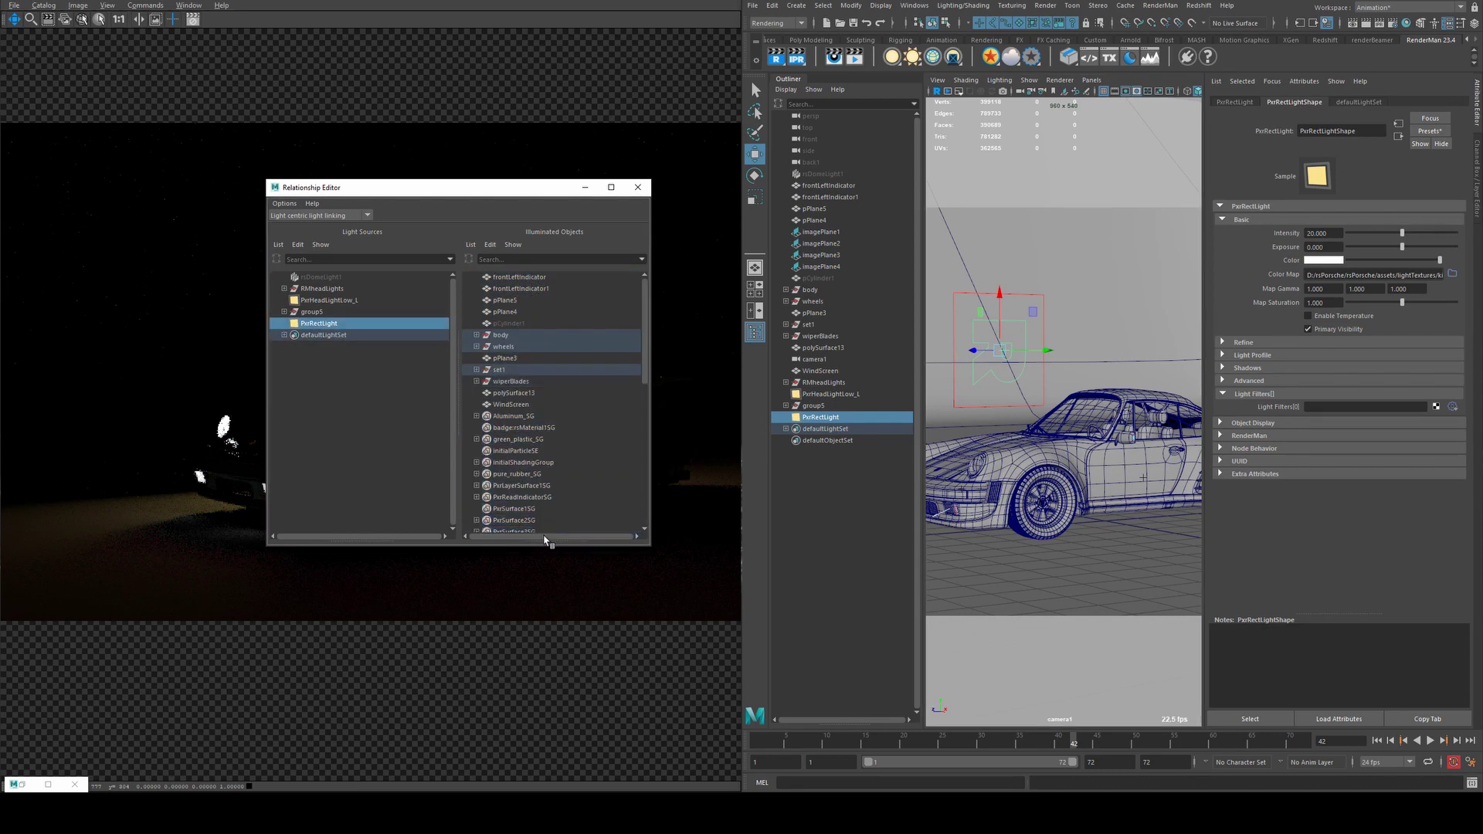
pyautogui.scroll(-9, 552, 490)
pyautogui.scroll(6, 550, 470)
pyautogui.scroll(-3, 522, 396)
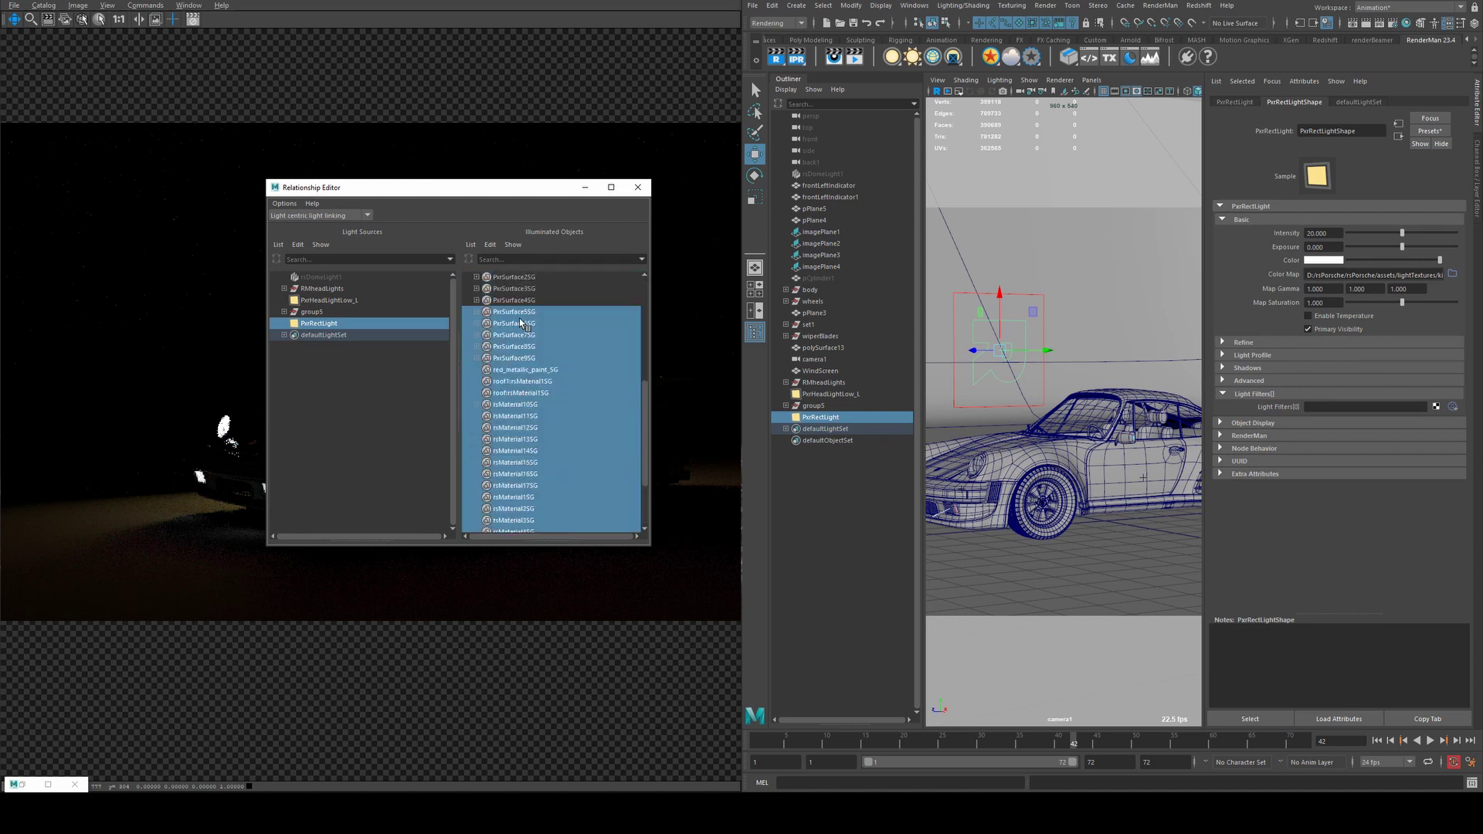
pyautogui.moveTo(523, 313); pyautogui.dragTo(535, 555)
pyautogui.moveTo(544, 486); pyautogui.dragTo(533, 527)
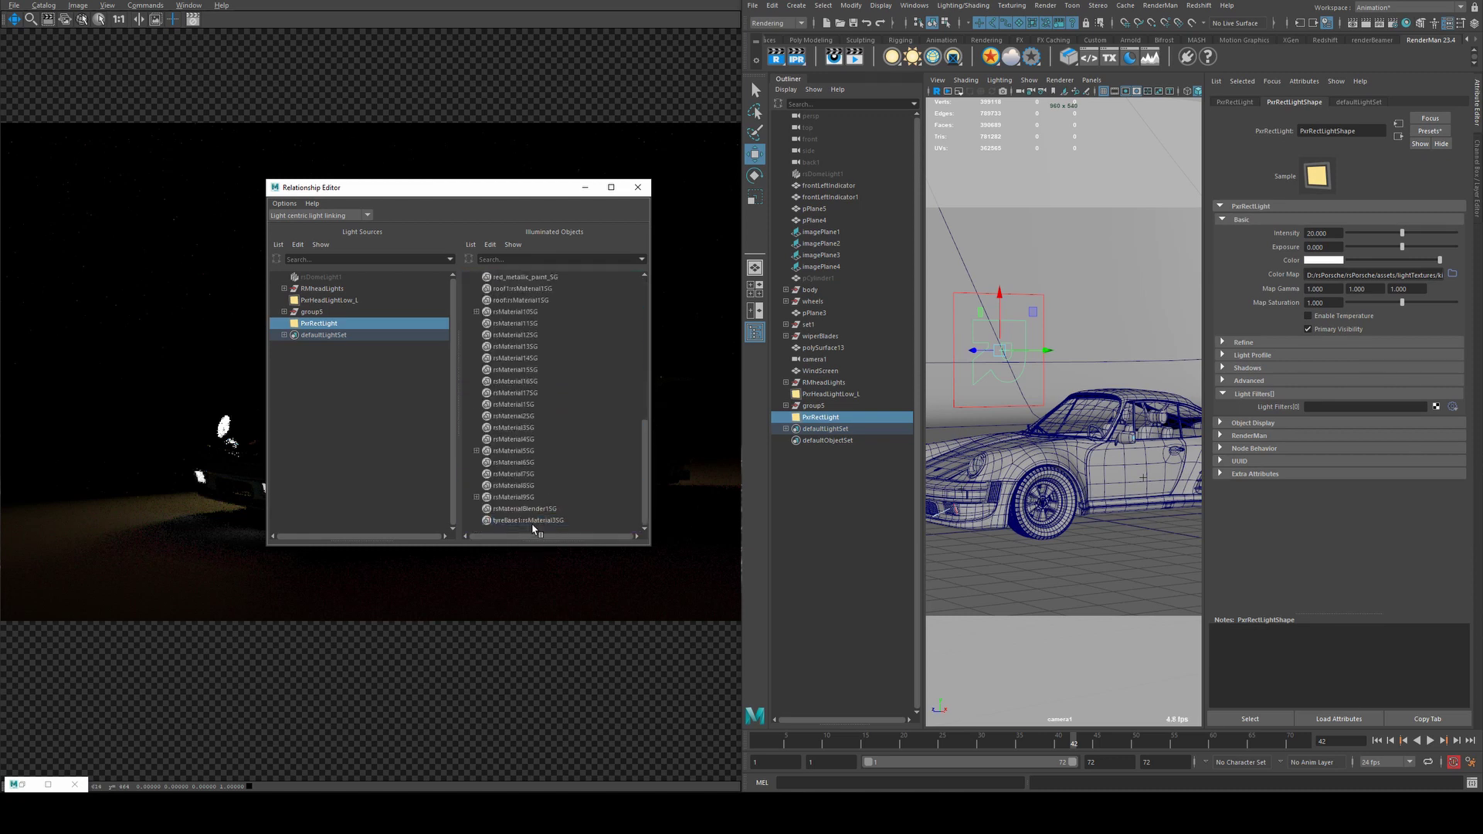
pyautogui.scroll(10, 550, 486)
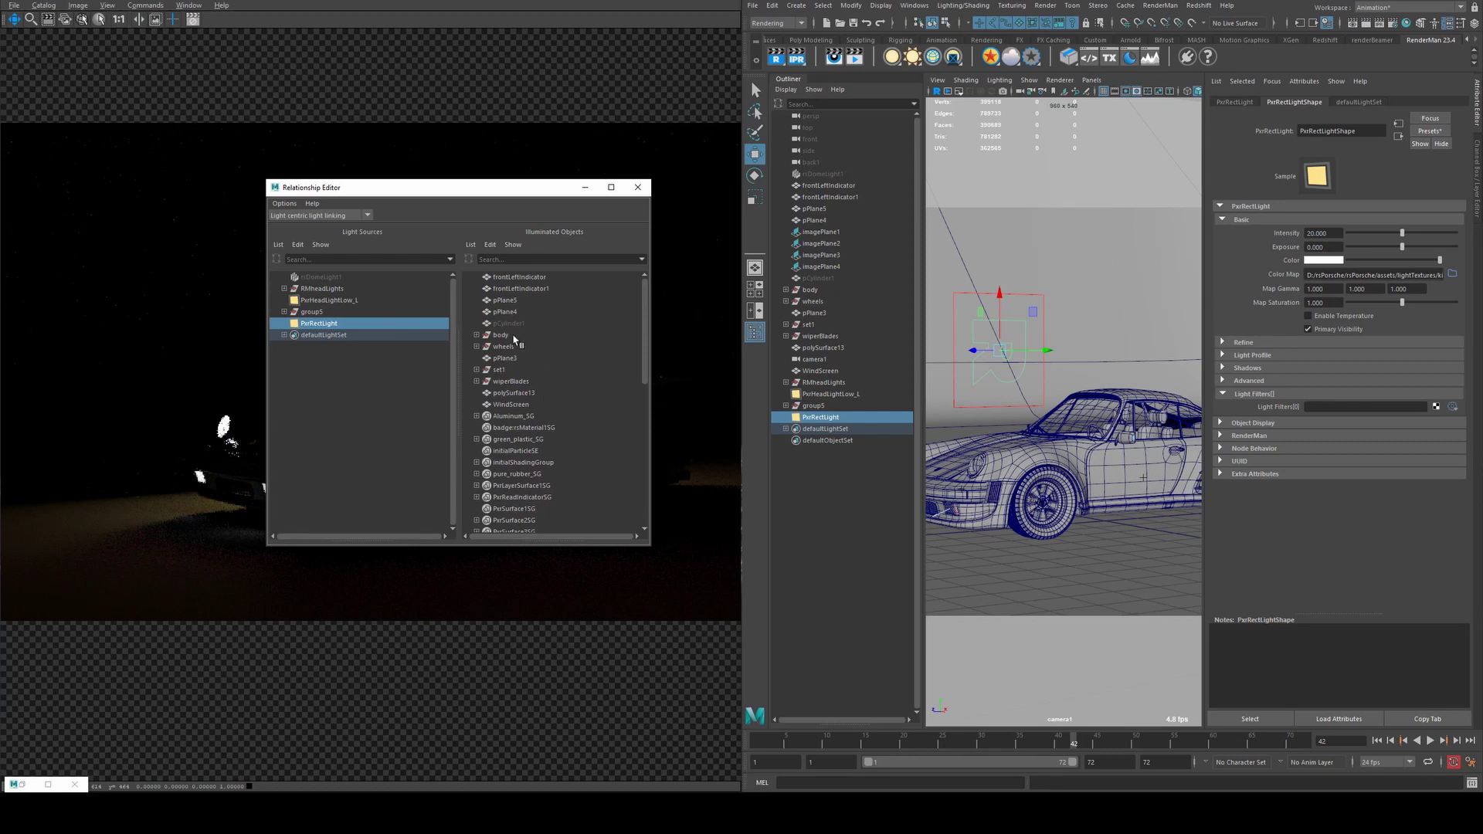
# - Link the PxrRectLight only to the body and wheels groups and move the Relationship Editor off the render
pyautogui.click(506, 337)
pyautogui.click(506, 348)
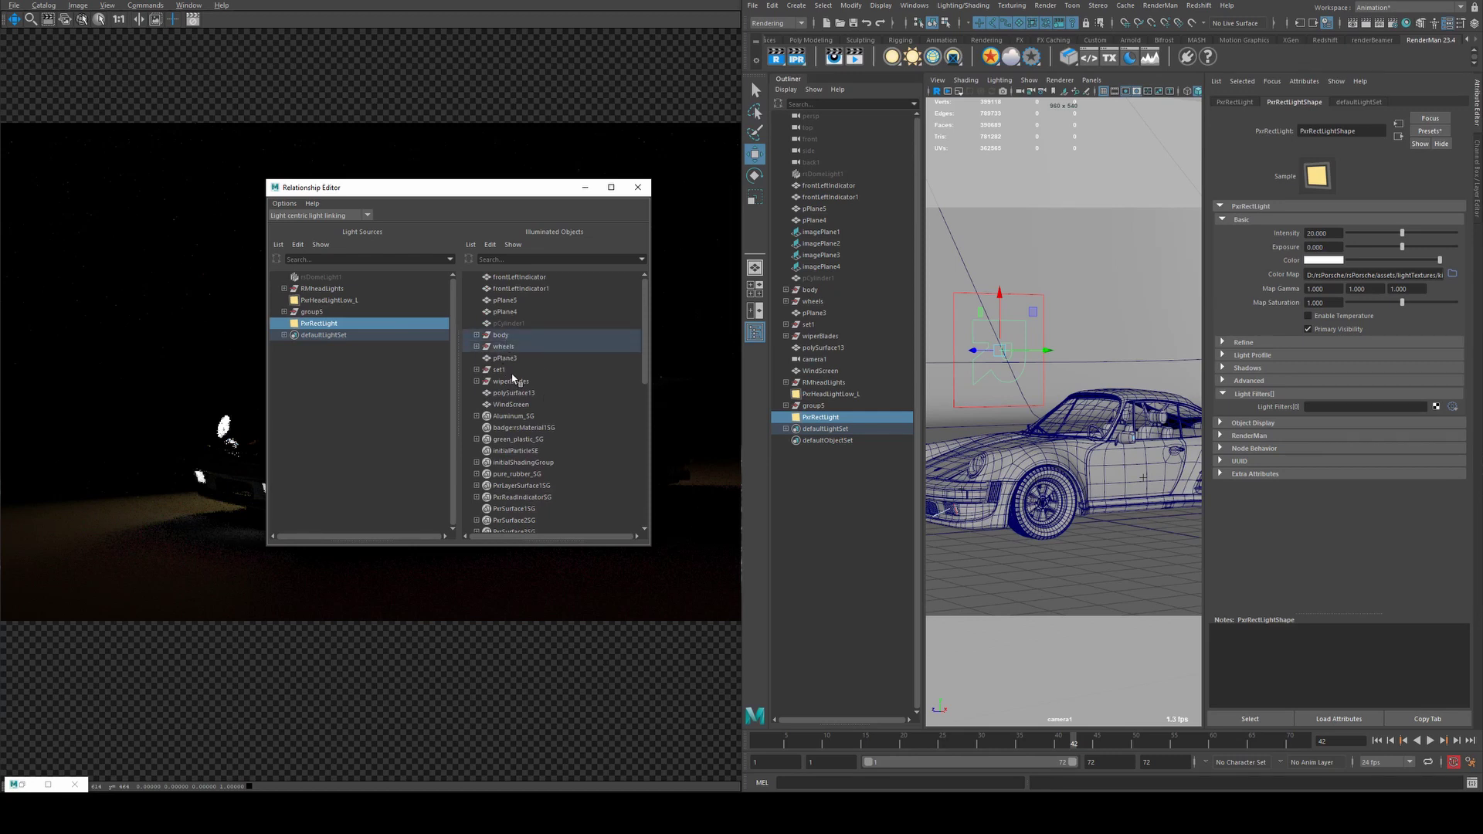
pyautogui.moveTo(520, 187); pyautogui.dragTo(1091, 137)
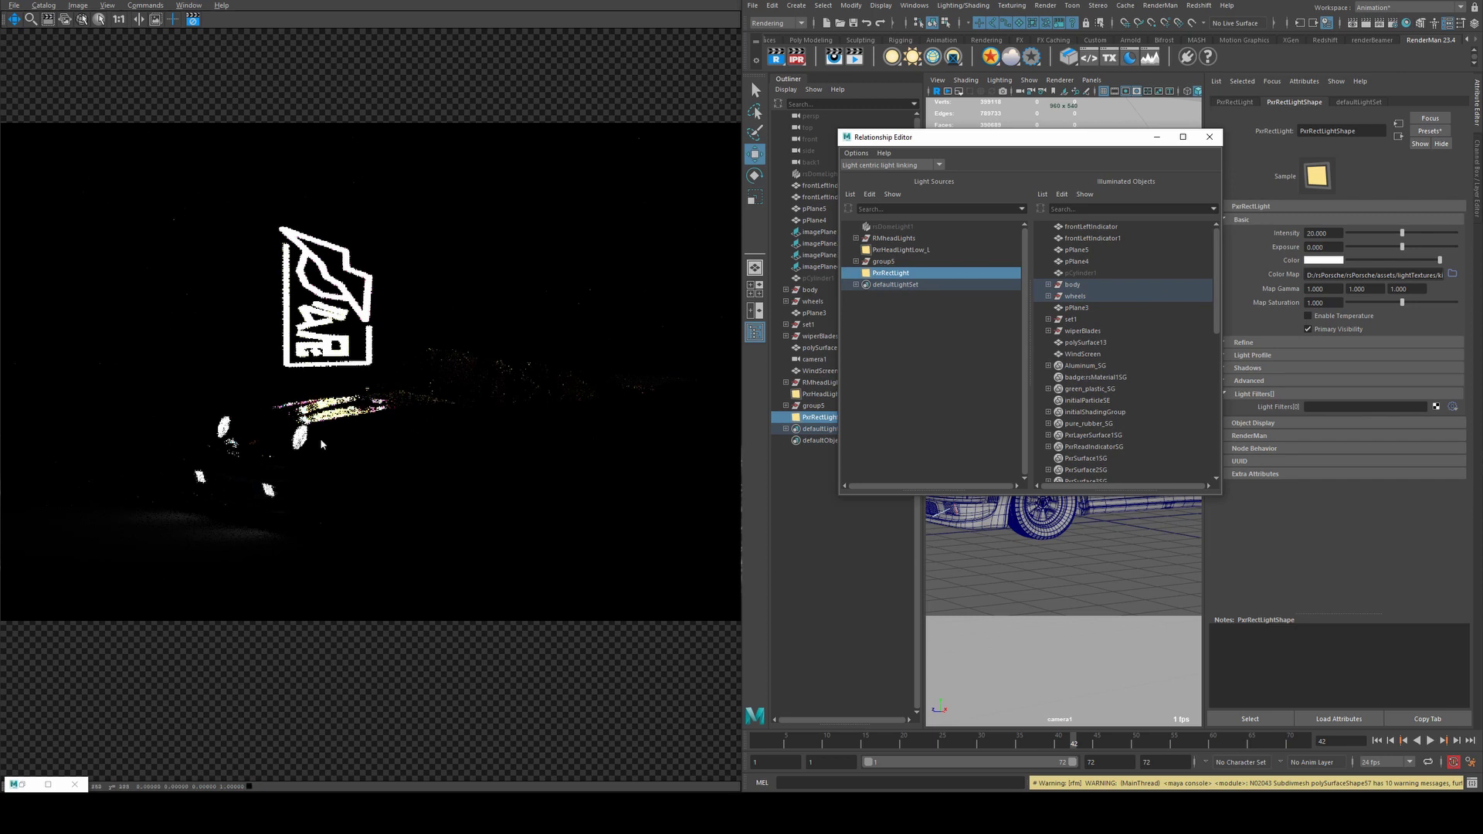
# - Compare the light-linked render with the previous render in the image catalog
pyautogui.click(365, 379)
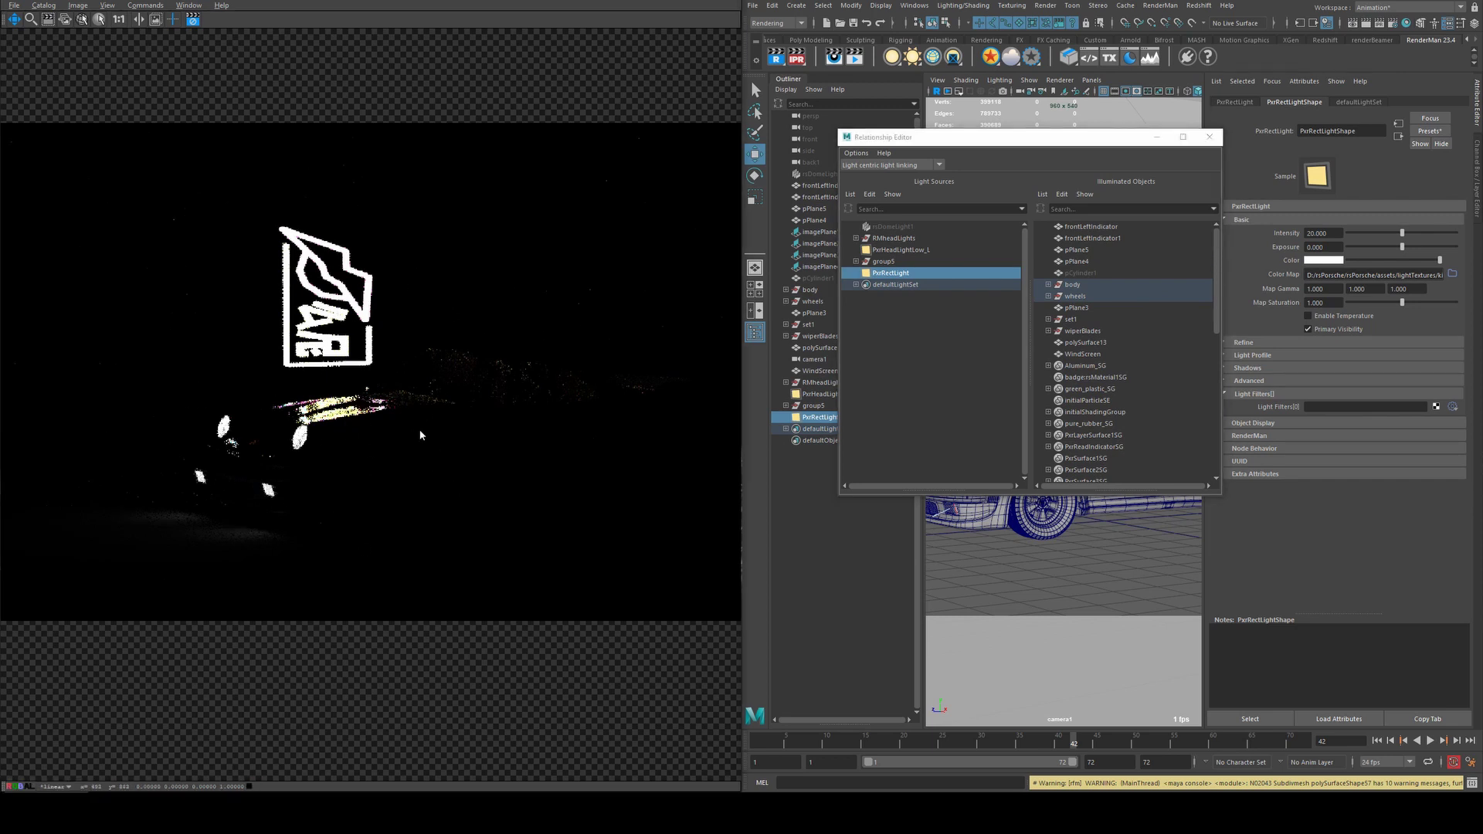
pyautogui.hotkey('ctrl', '1')
pyautogui.click(140, 77)
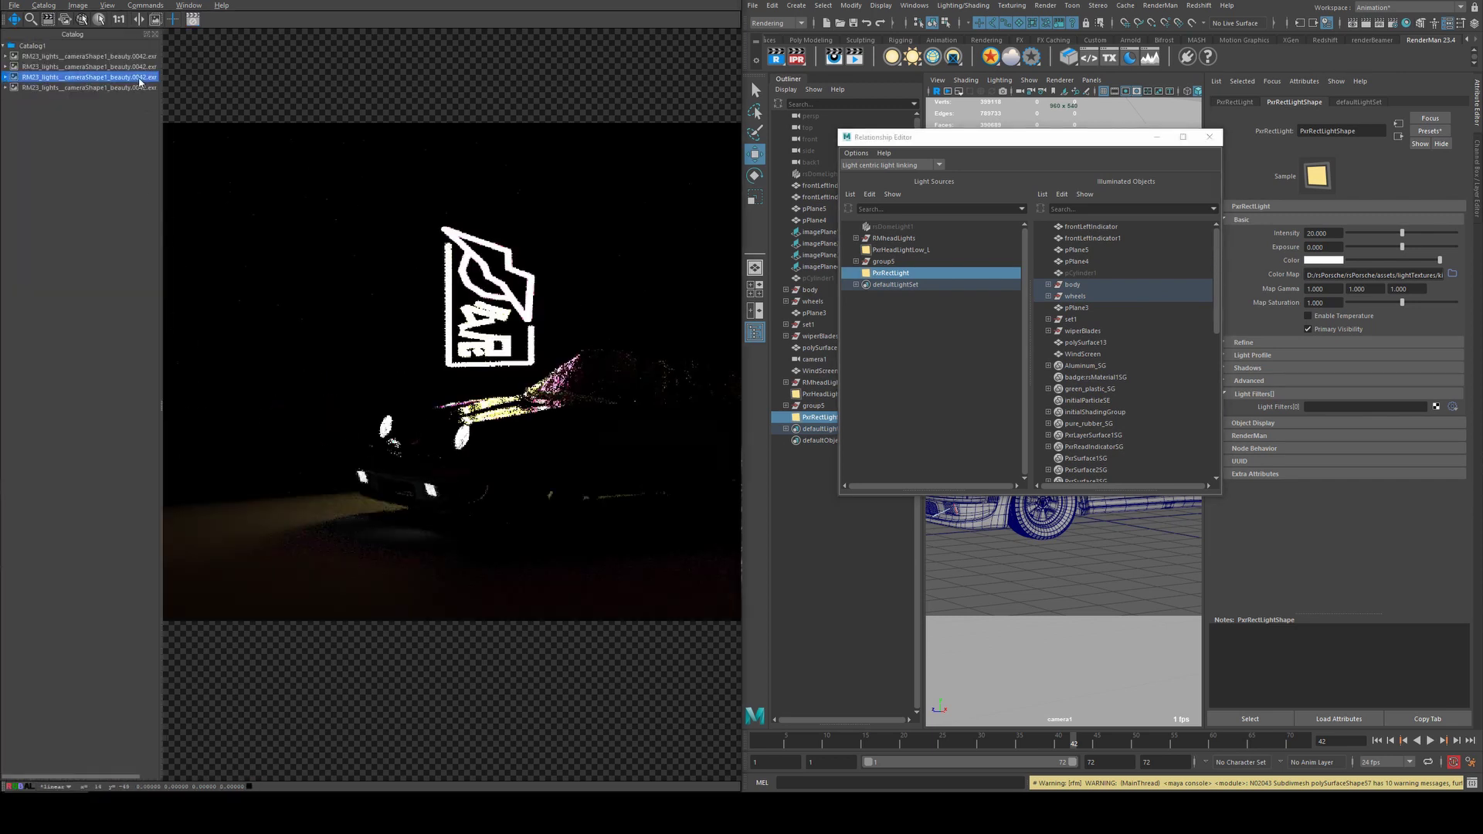
pyautogui.click(124, 88)
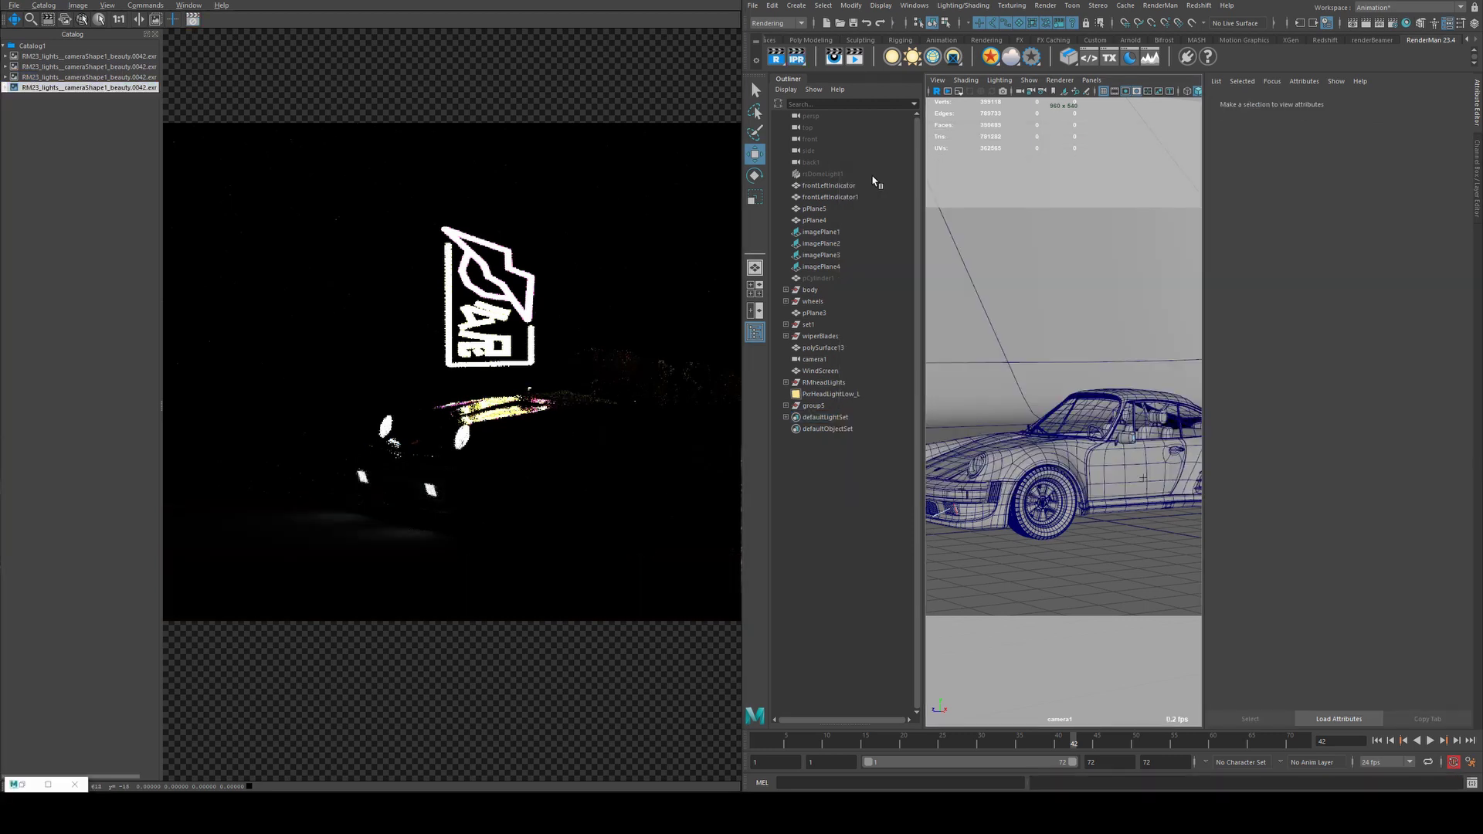
# - Create a PxrDiskLight and select it for editing
pyautogui.rightClick(891, 57)
pyautogui.click(921, 89)
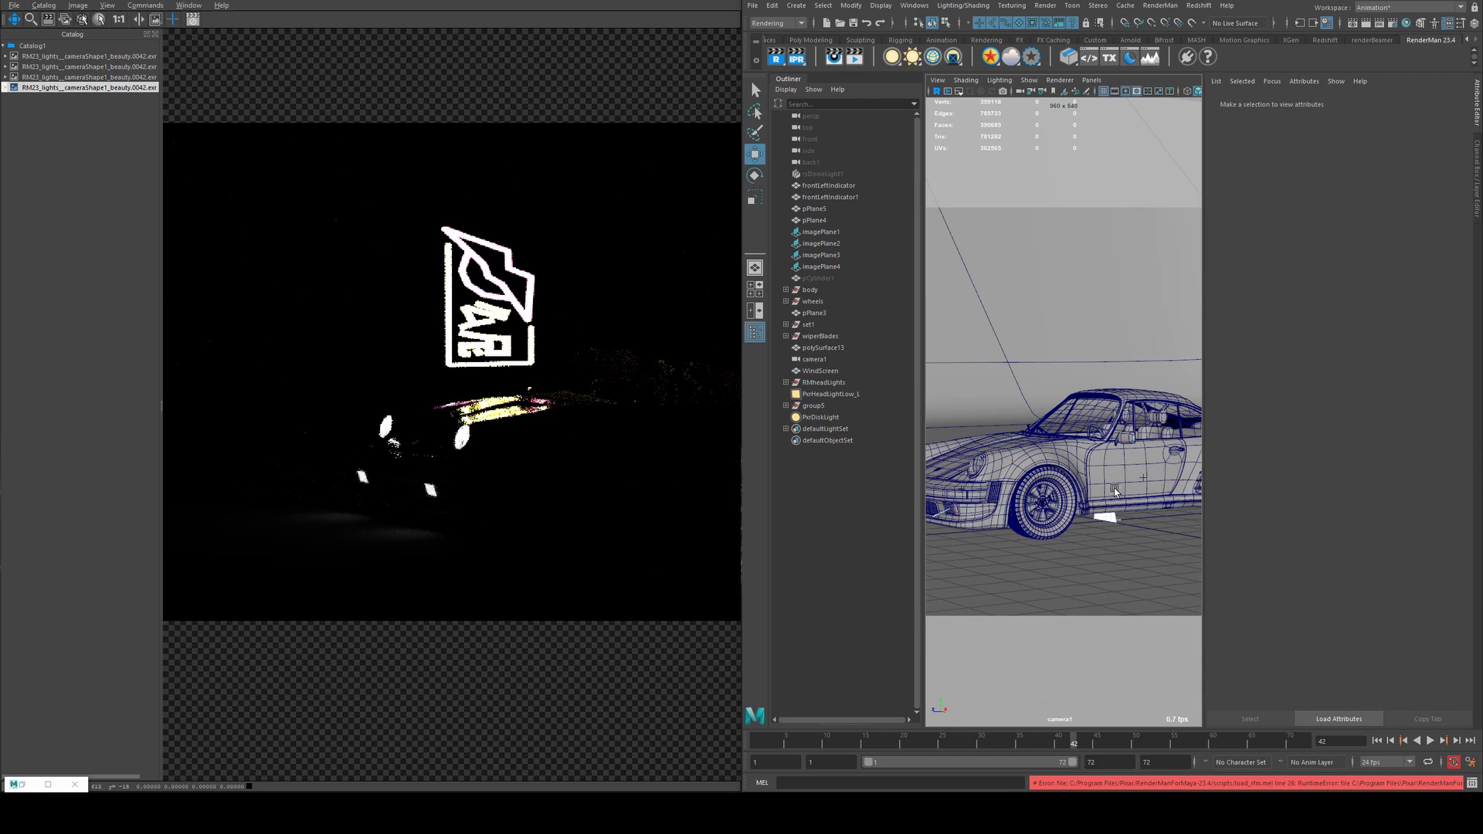
pyautogui.click(1105, 519)
pyautogui.click(819, 416)
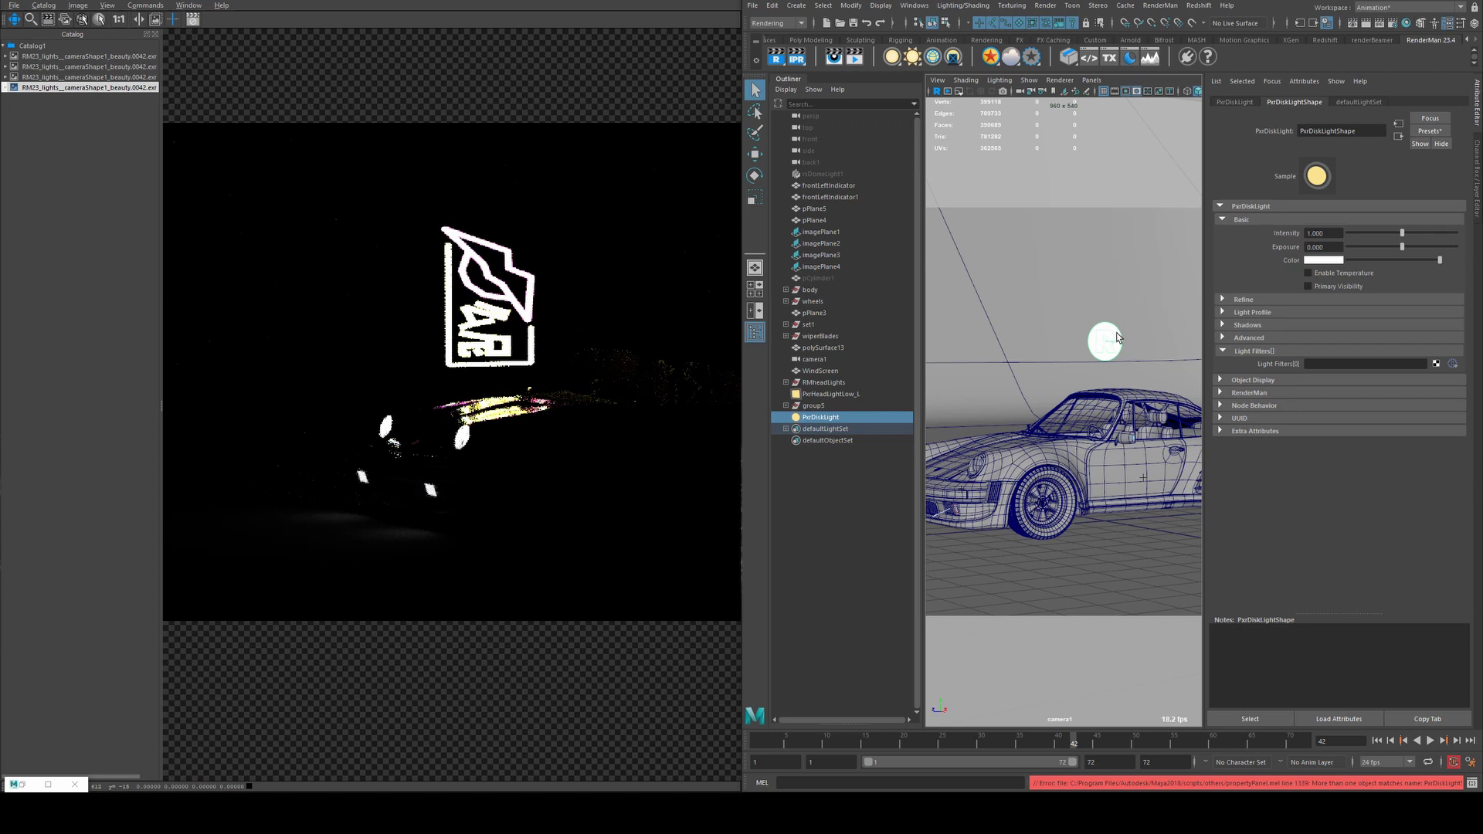
# - Rotate the disk light to face straight down and place it, enlarged, above the car
pyautogui.keyDown('alt'); pyautogui.moveTo(1117, 337); pyautogui.dragTo(1128, 339); pyautogui.keyUp('alt')
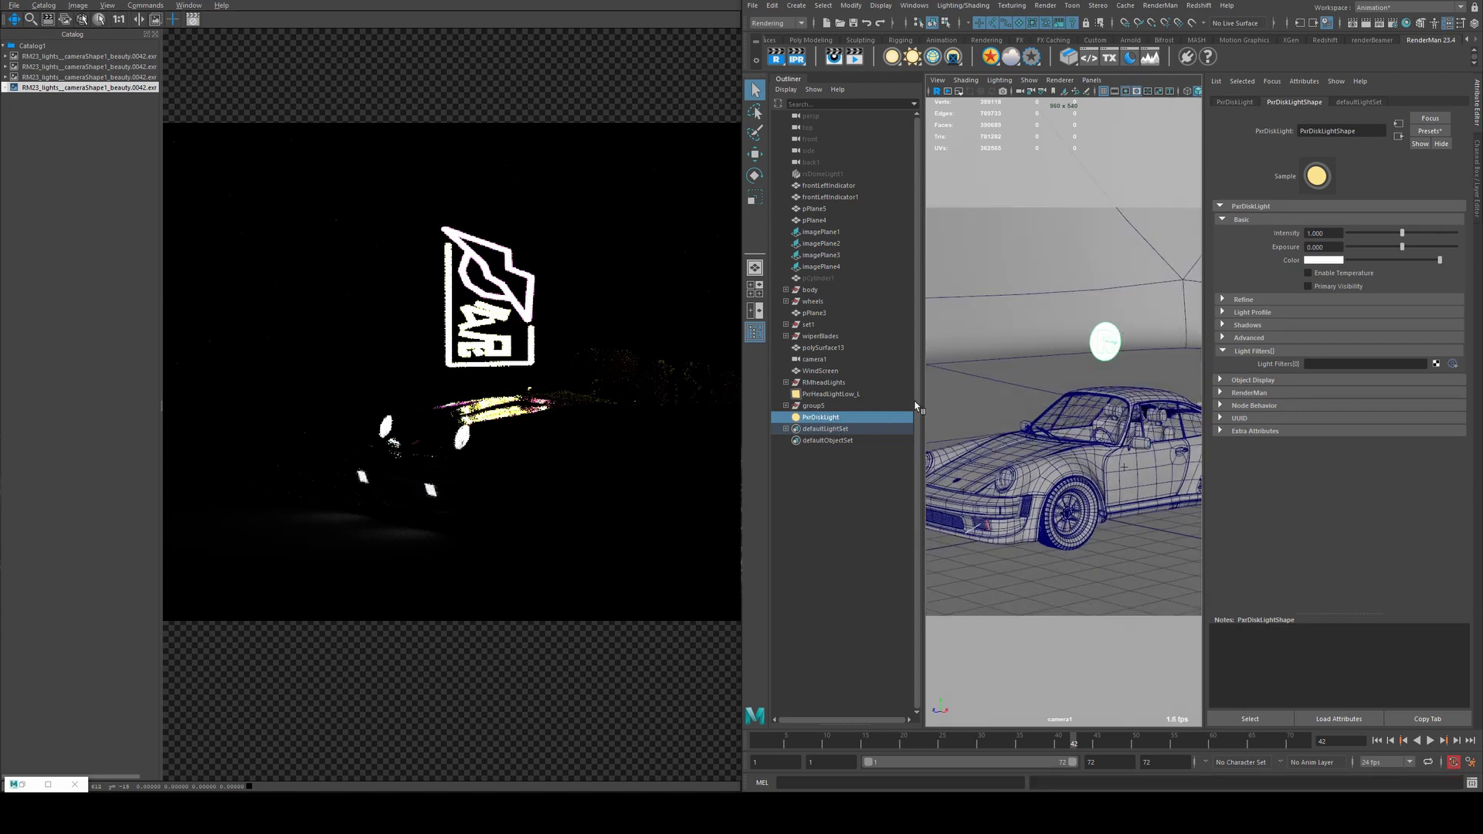
pyautogui.keyDown('alt'); pyautogui.moveTo(1023, 420); pyautogui.dragTo(927, 445, button='middle'); pyautogui.keyUp('alt')
pyautogui.keyDown('alt'); pyautogui.moveTo(927, 445); pyautogui.dragTo(1069, 400, button='right'); pyautogui.keyUp('alt')
pyautogui.keyDown('alt'); pyautogui.moveTo(1001, 368); pyautogui.dragTo(1057, 362, button='middle'); pyautogui.keyUp('alt')
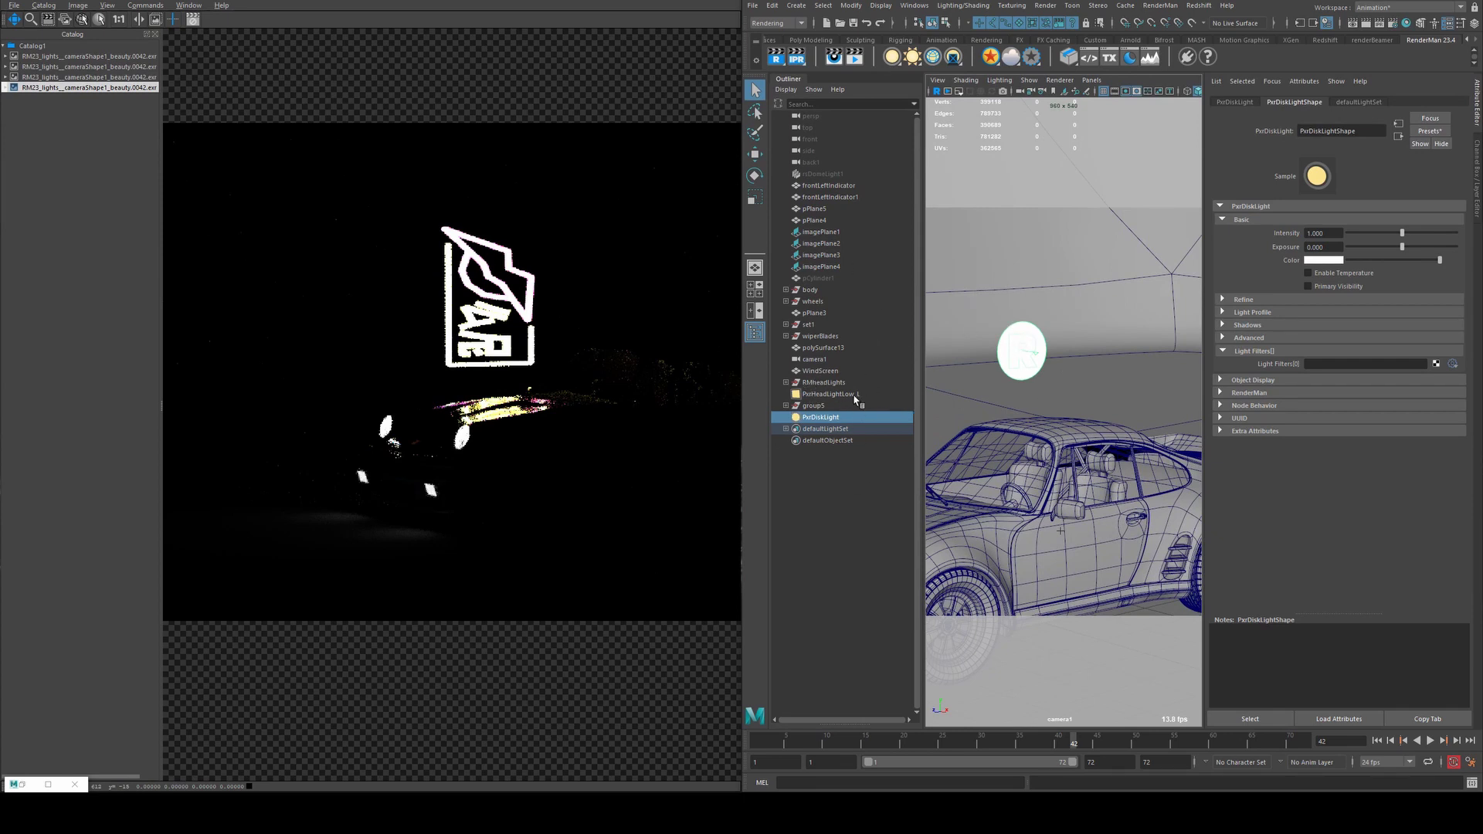
pyautogui.keyDown('alt'); pyautogui.moveTo(1051, 319); pyautogui.dragTo(1039, 353); pyautogui.keyUp('alt')
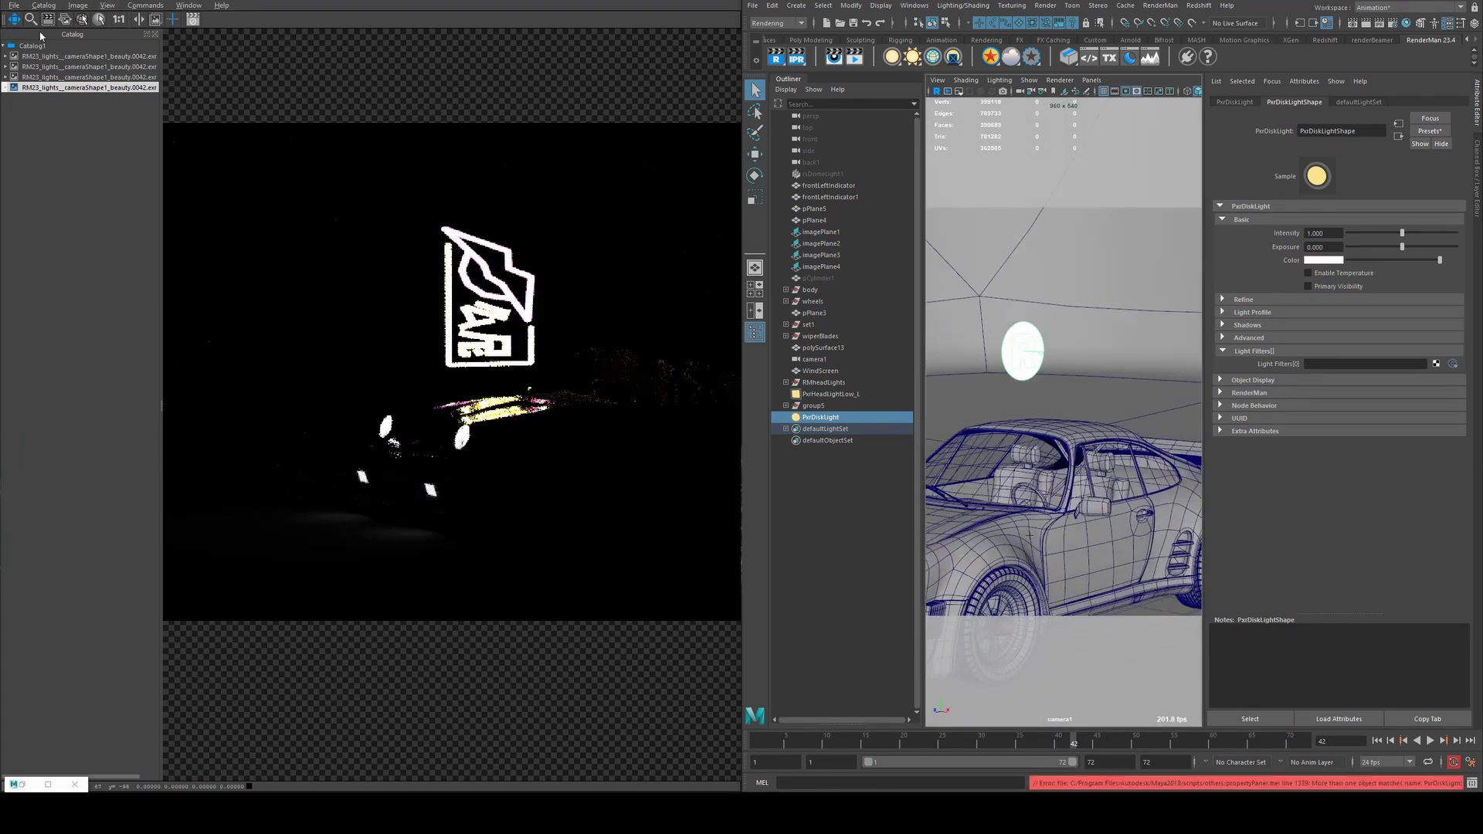
pyautogui.press('e')
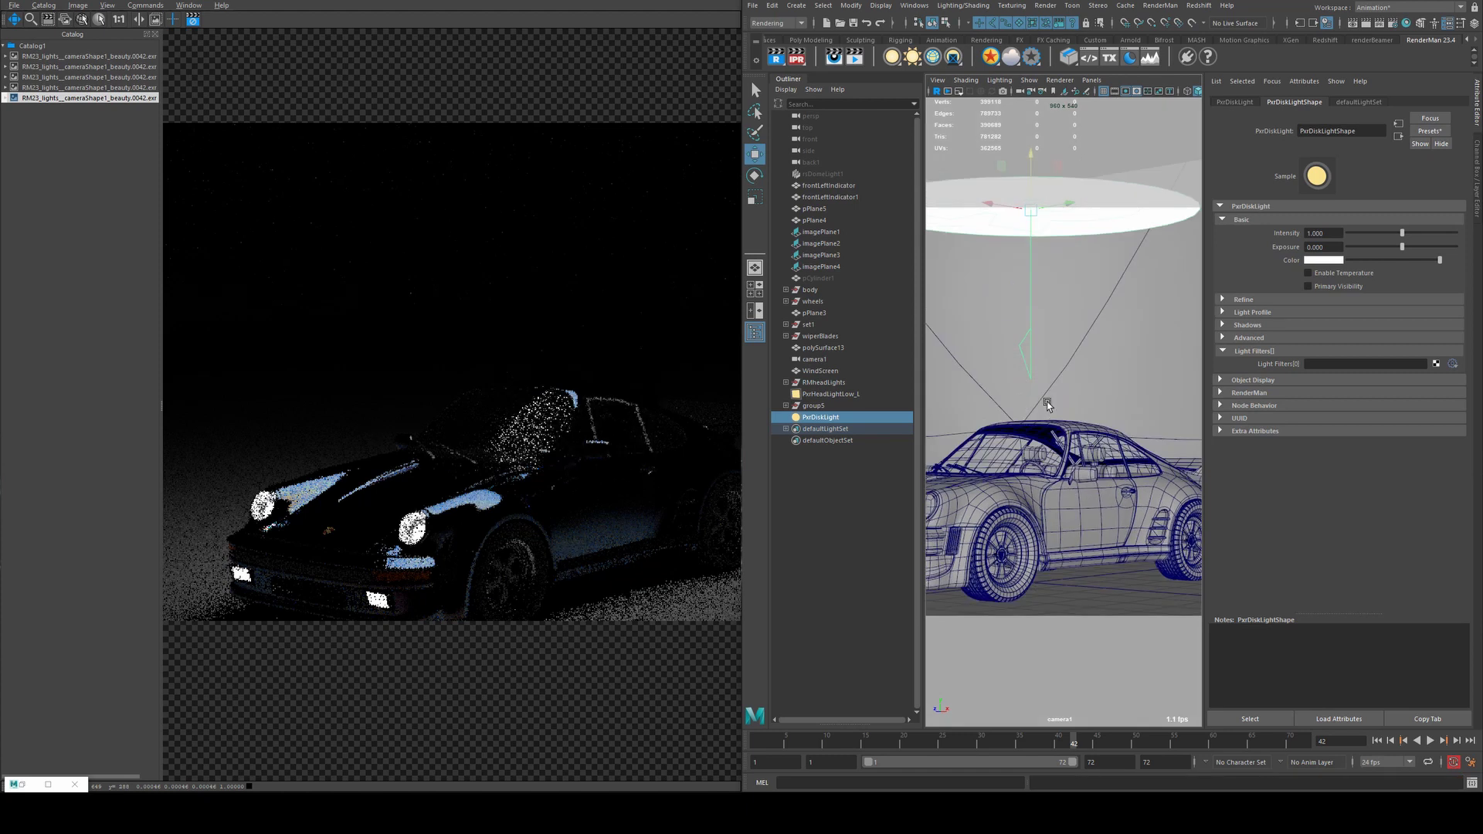
pyautogui.keyDown('alt'); pyautogui.moveTo(1048, 403); pyautogui.dragTo(1024, 424, button='right'); pyautogui.keyUp('alt')
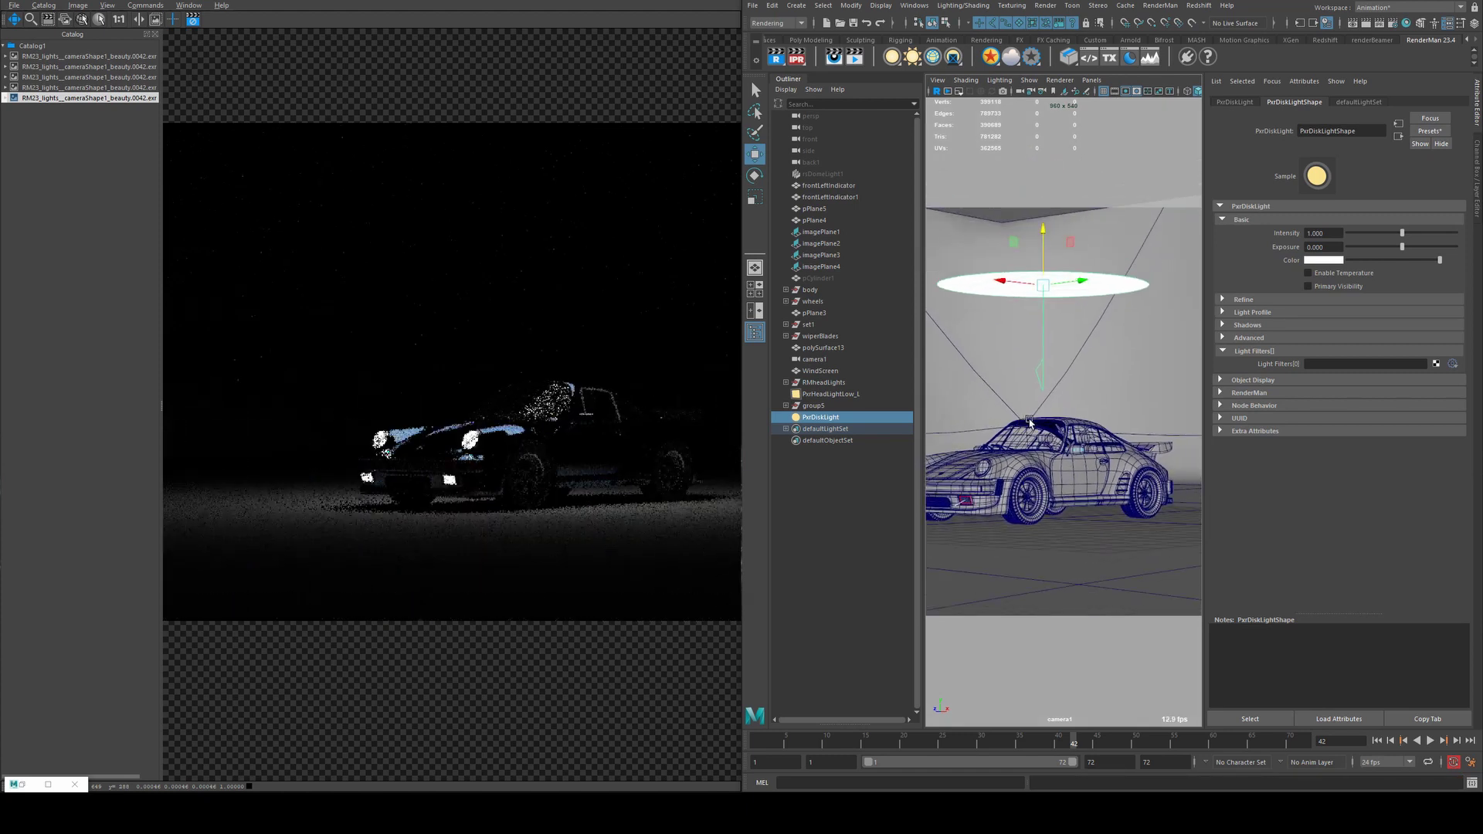
# - Enable color temperature on the disk light, set it to 3500 and start a new interactive render
pyautogui.click(1308, 273)
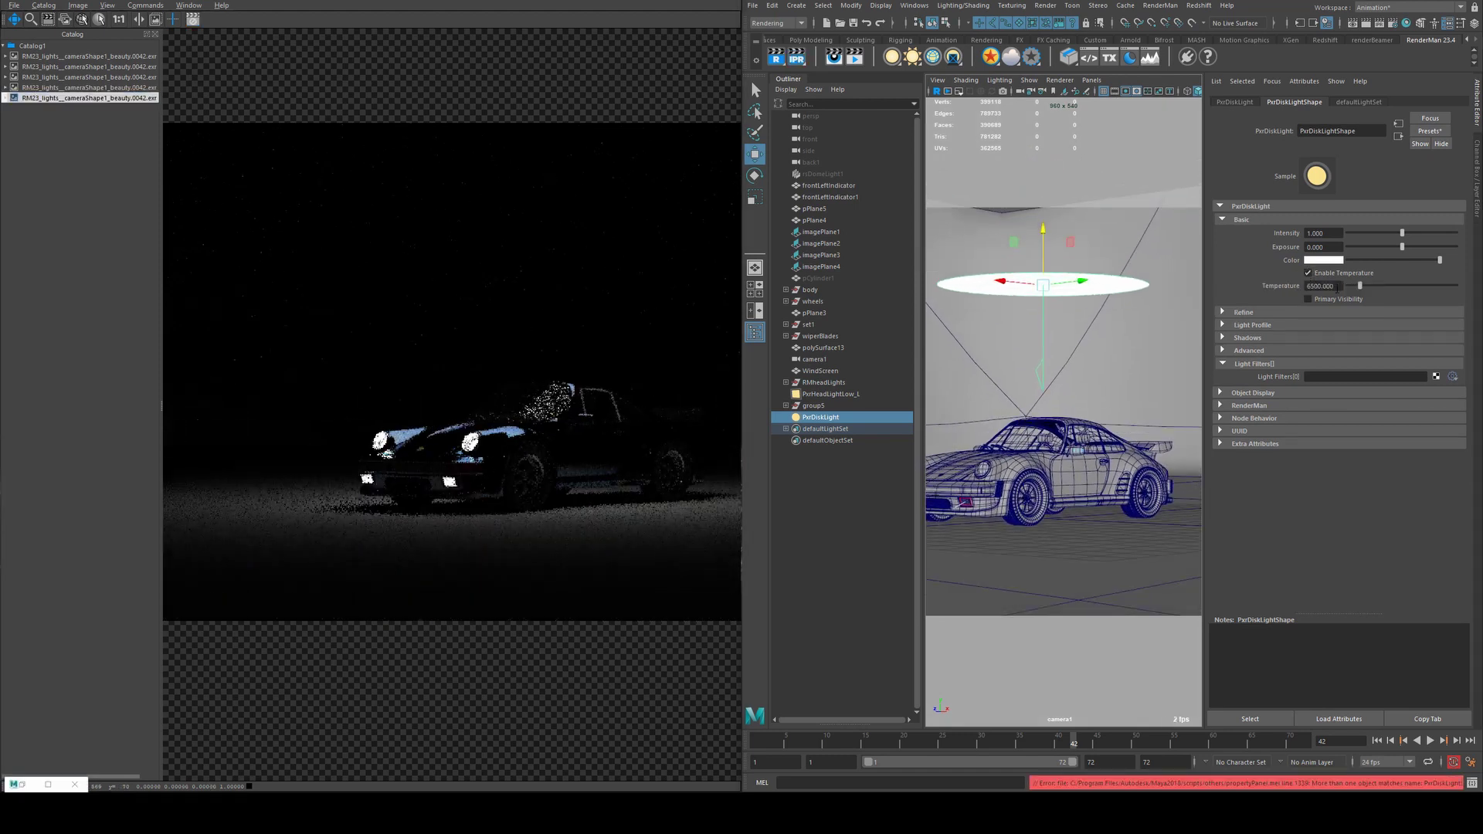
pyautogui.click(1336, 286)
pyautogui.write('3500')
pyautogui.press('Return')
pyautogui.click(805, 60)
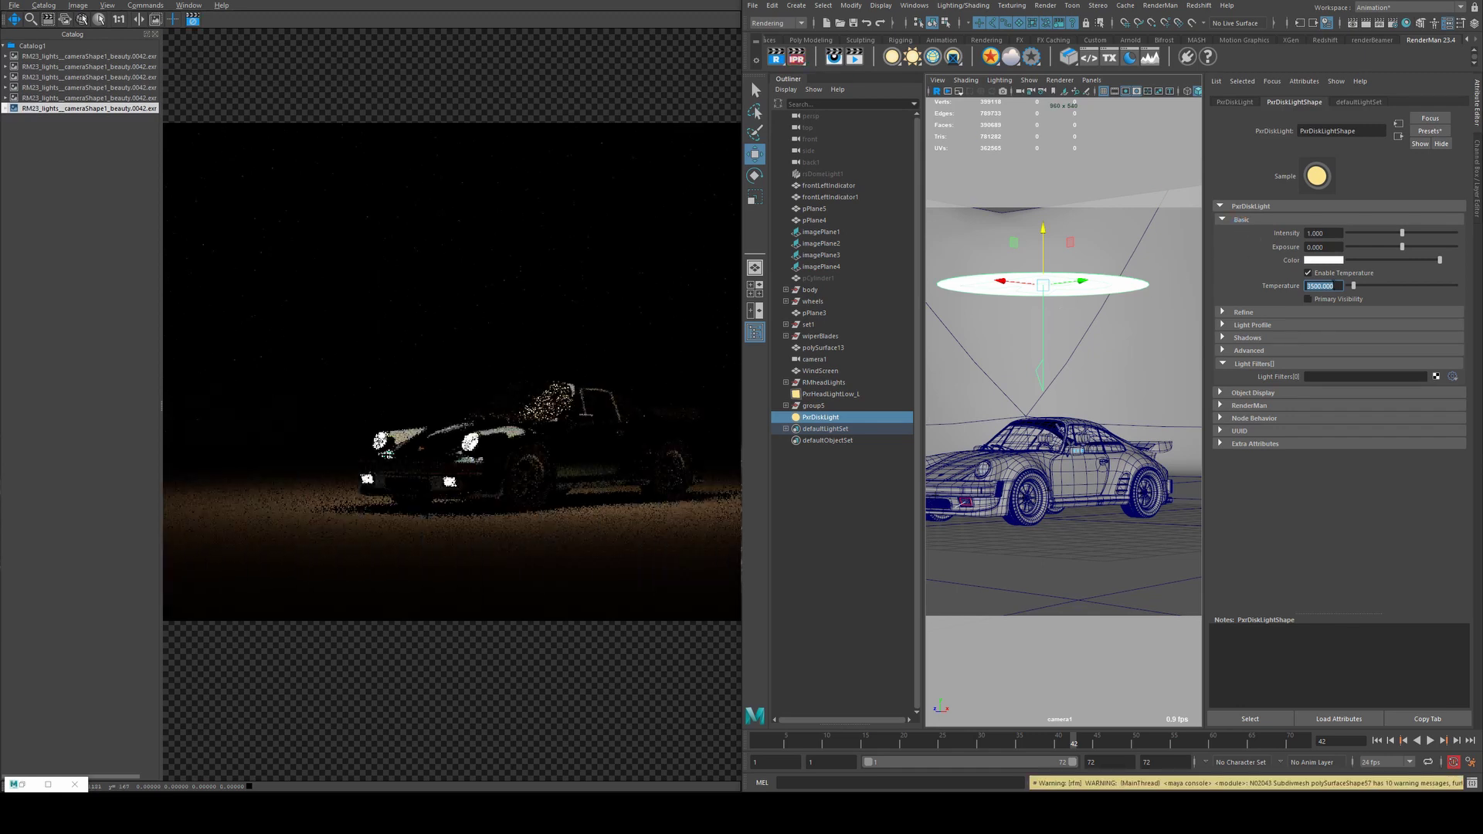
# - Try disk light color temperatures of 2000 and 6500
pyautogui.write('2000')
pyautogui.press('Return')
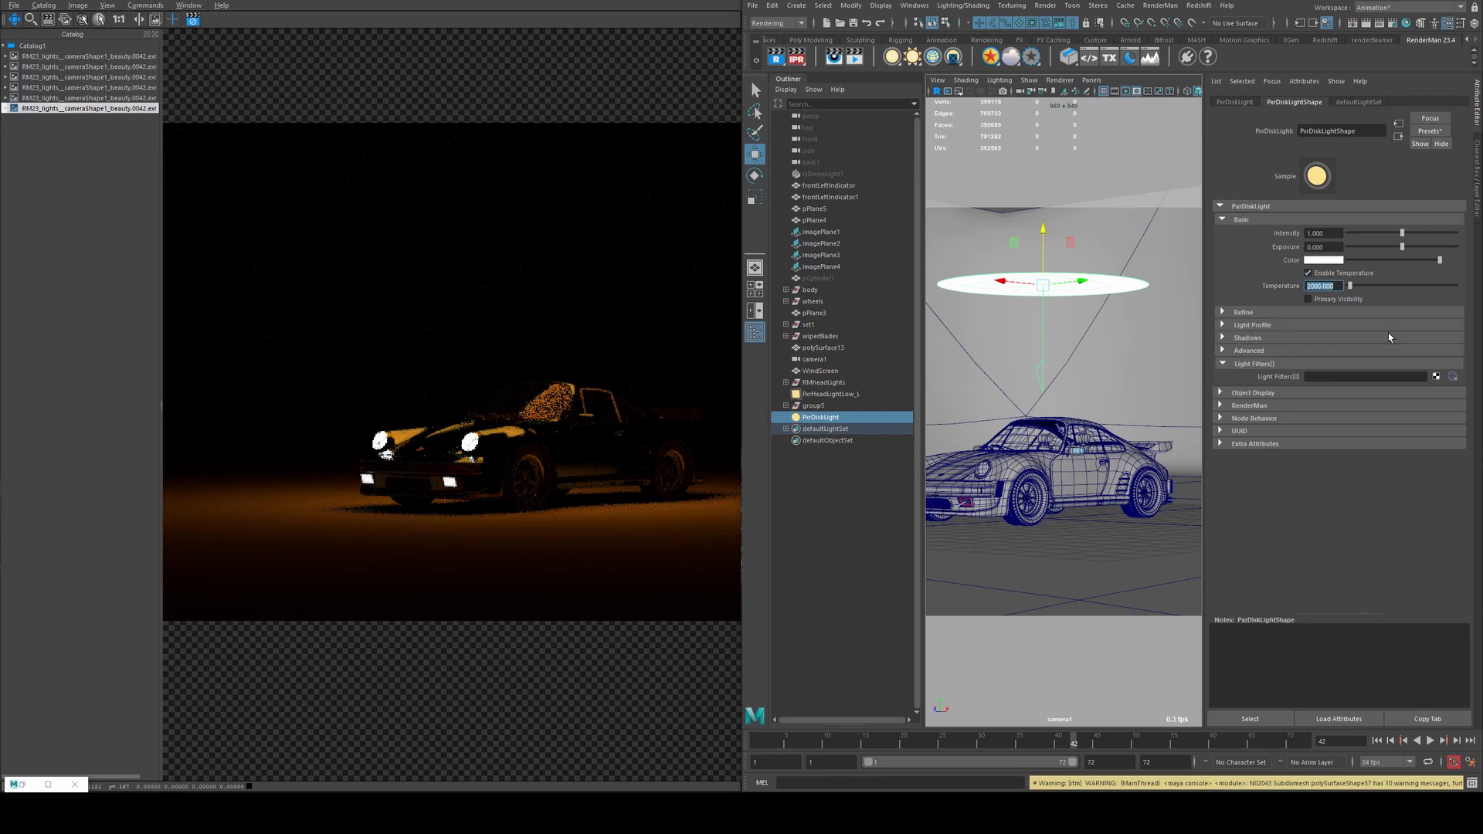
pyautogui.write('6500')
pyautogui.press('Return')
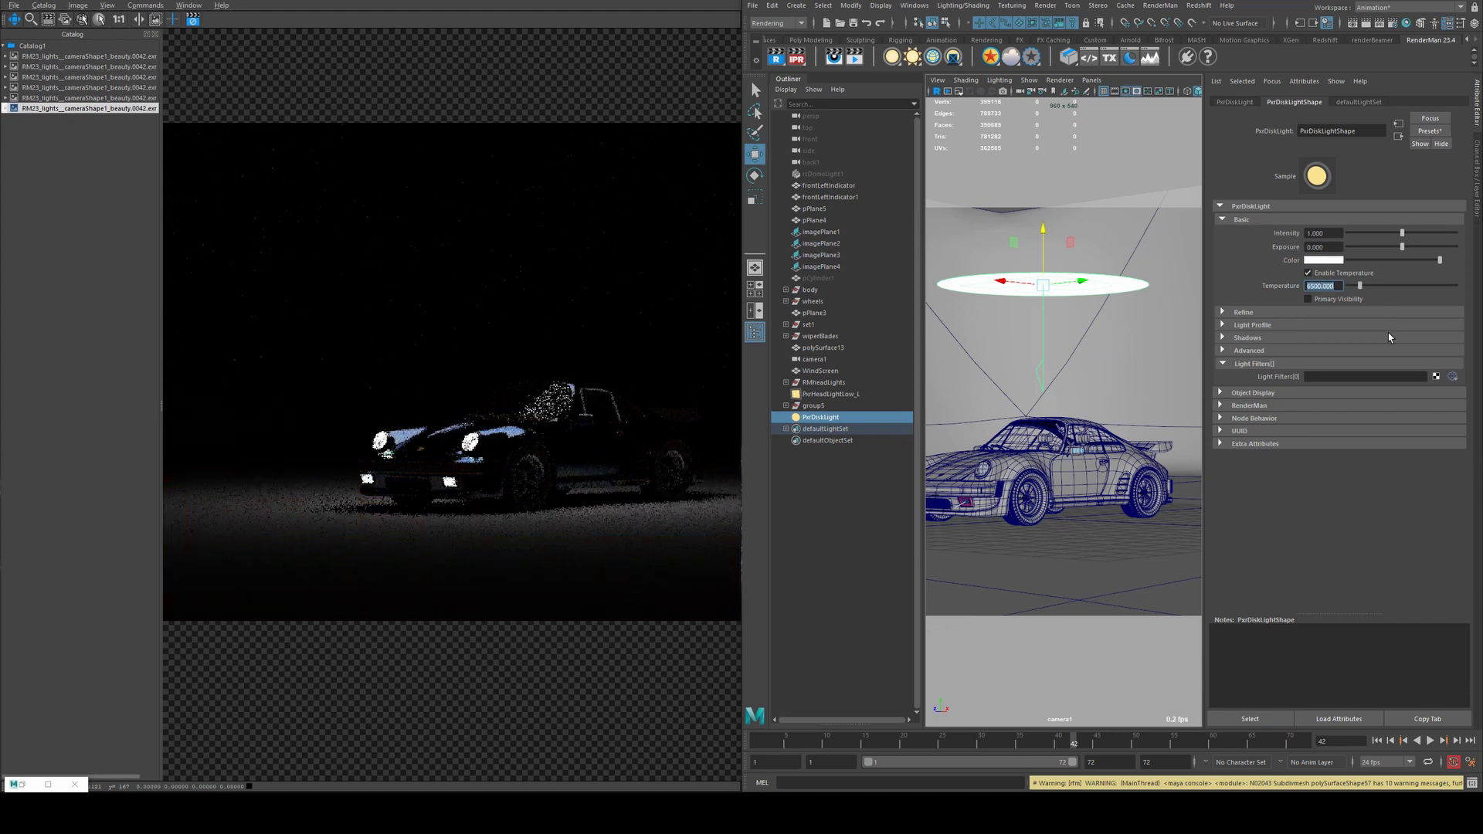
# - Set the disk light's temperature to 5500 and inspect the rendered car up close
pyautogui.write('55')
pyautogui.press('Return')
pyautogui.scroll(2, 631, 428)
pyautogui.moveTo(622, 422); pyautogui.dragTo(566, 420, button='middle')
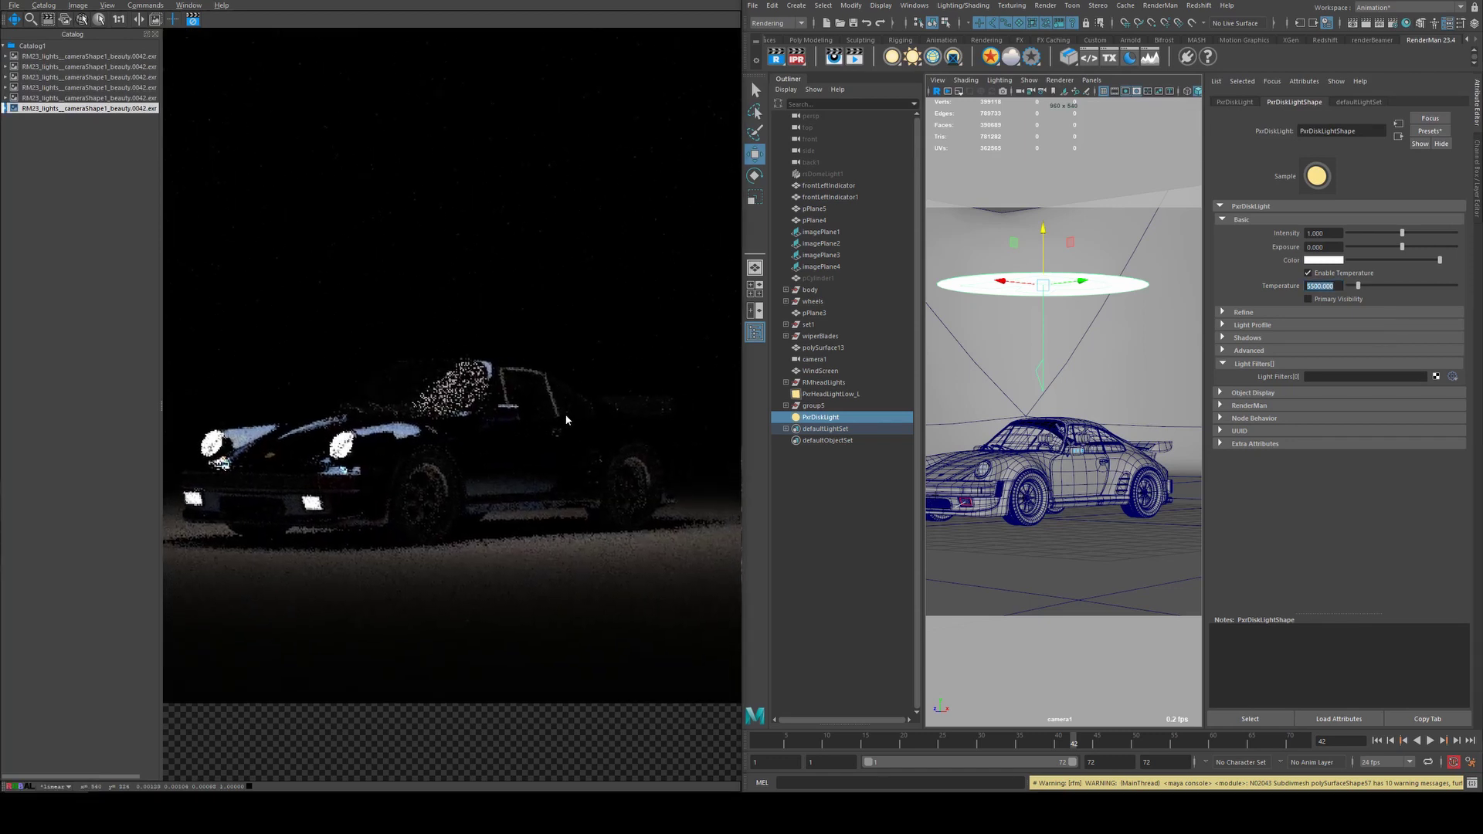
pyautogui.scroll(-2, 566, 421)
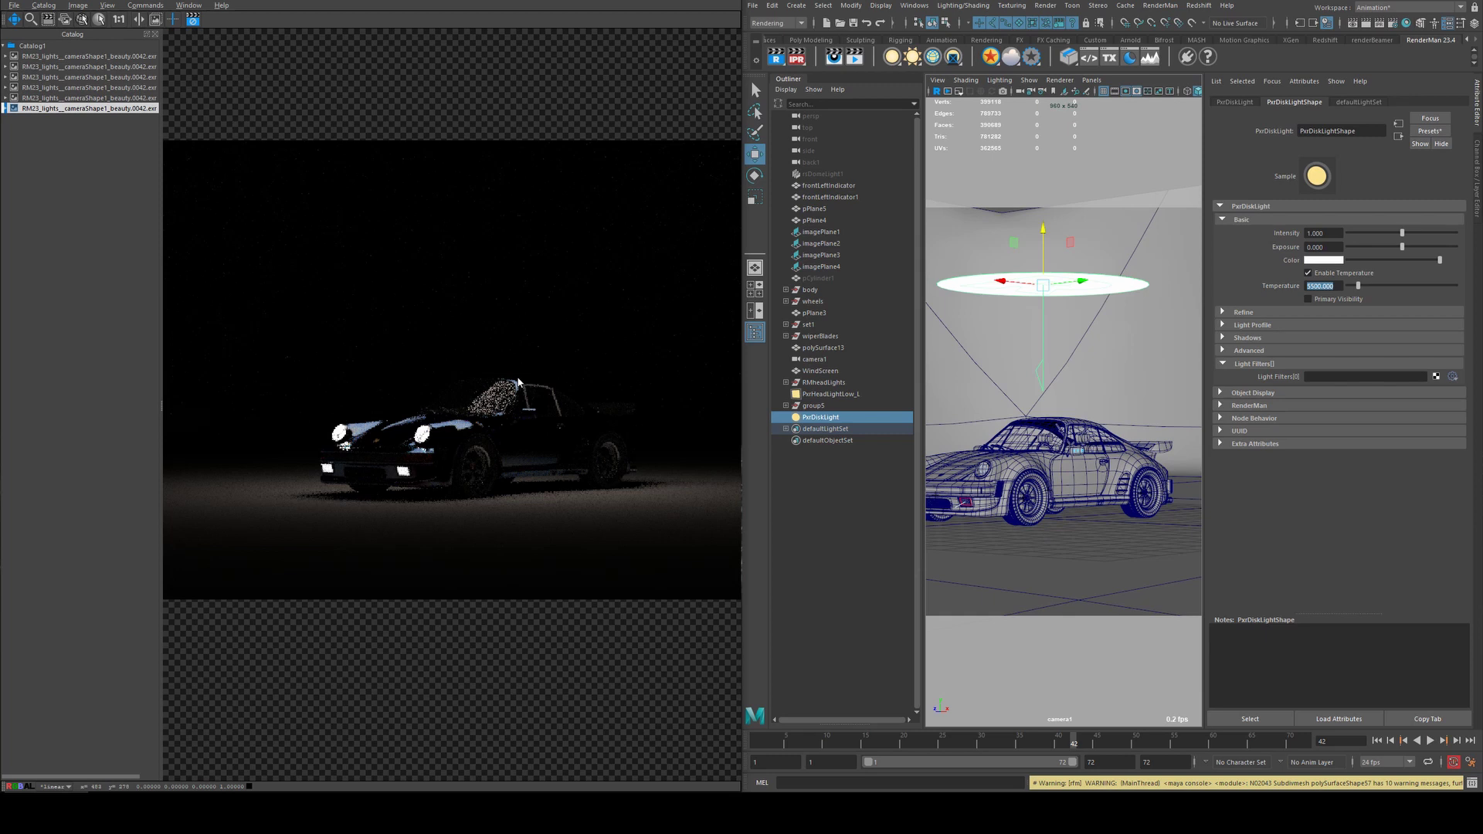
pyautogui.scroll(2, 519, 381)
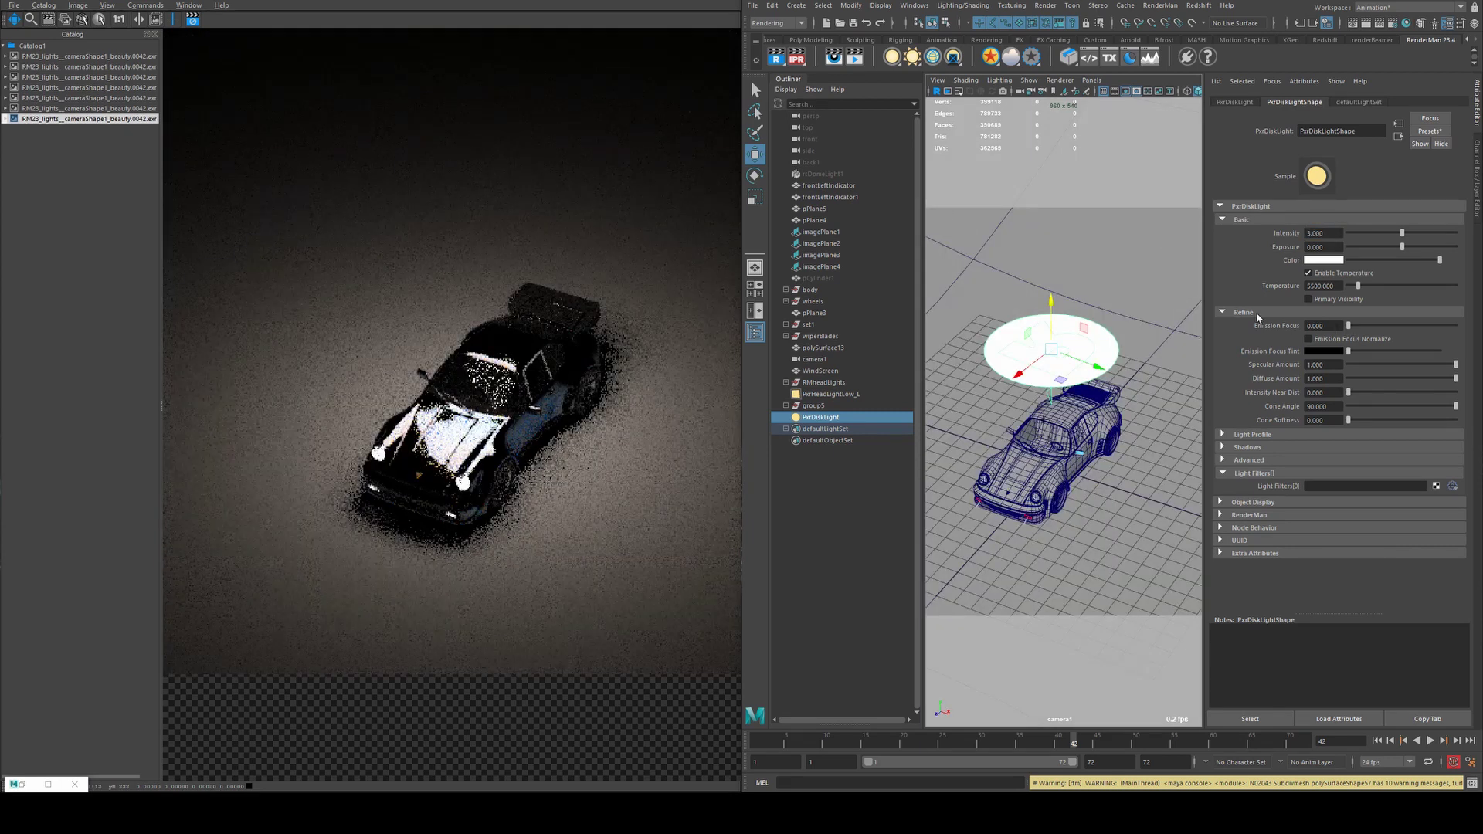
# - Try an emission focus of about 26 on the disk light with Emission Focus Normalize on, then reset both to 0 and off
pyautogui.moveTo(1349, 327)
pyautogui.mouseDown()
pyautogui.moveTo(1405, 333)
pyautogui.moveTo(1377, 333)
pyautogui.mouseUp()
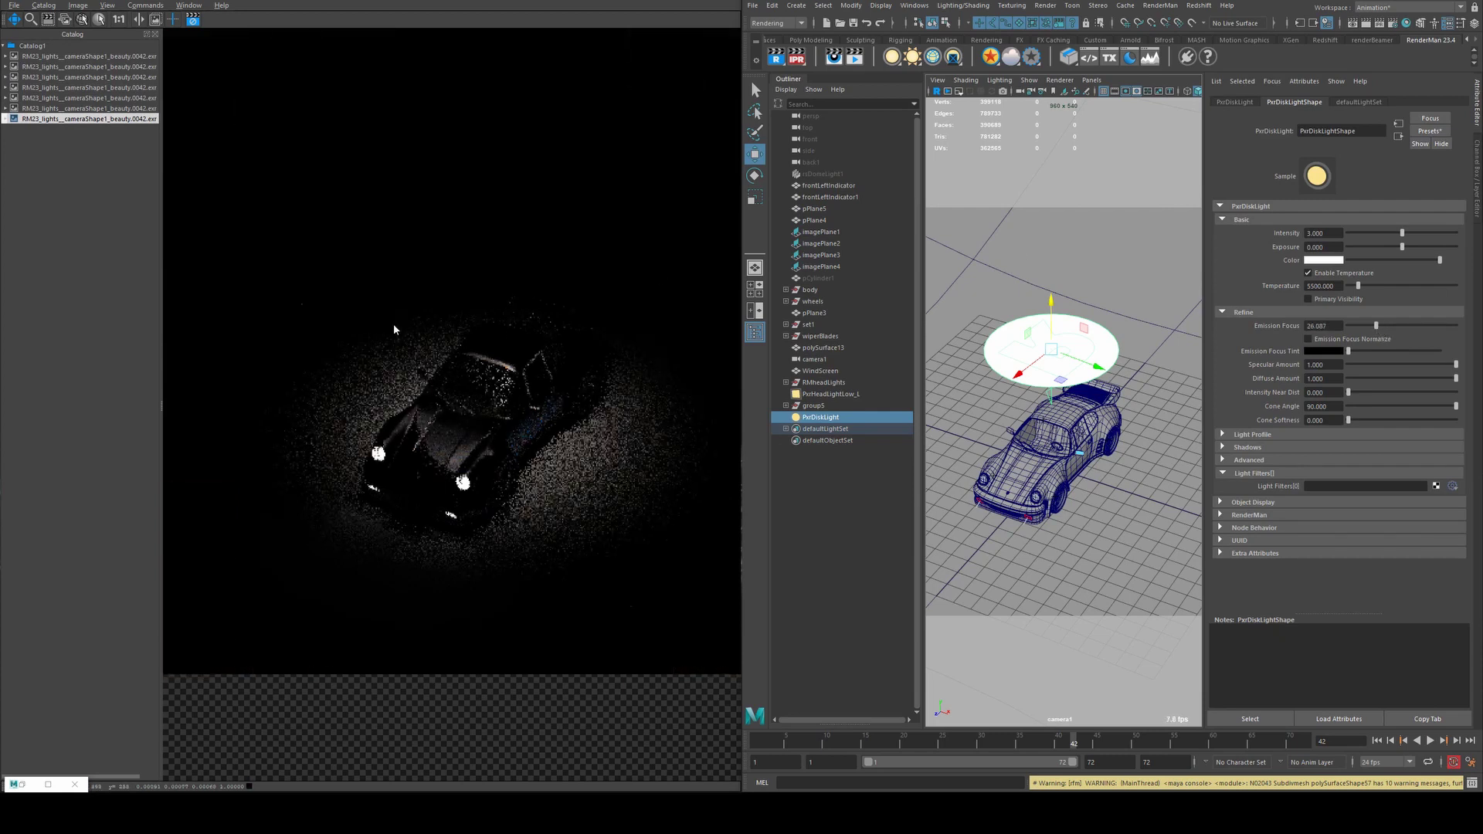
pyautogui.click(1346, 338)
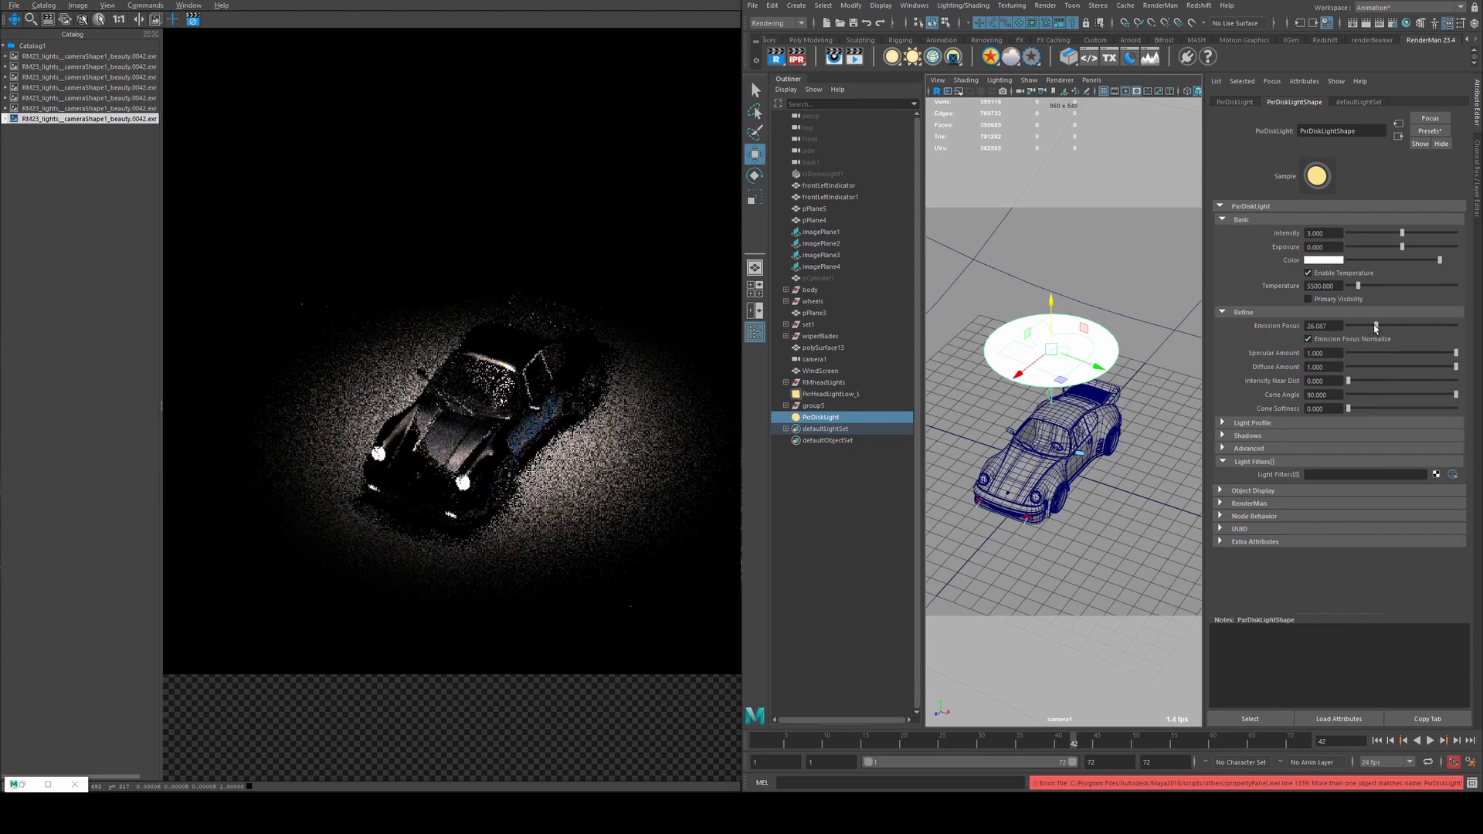
pyautogui.moveTo(1380, 327); pyautogui.dragTo(1348, 328)
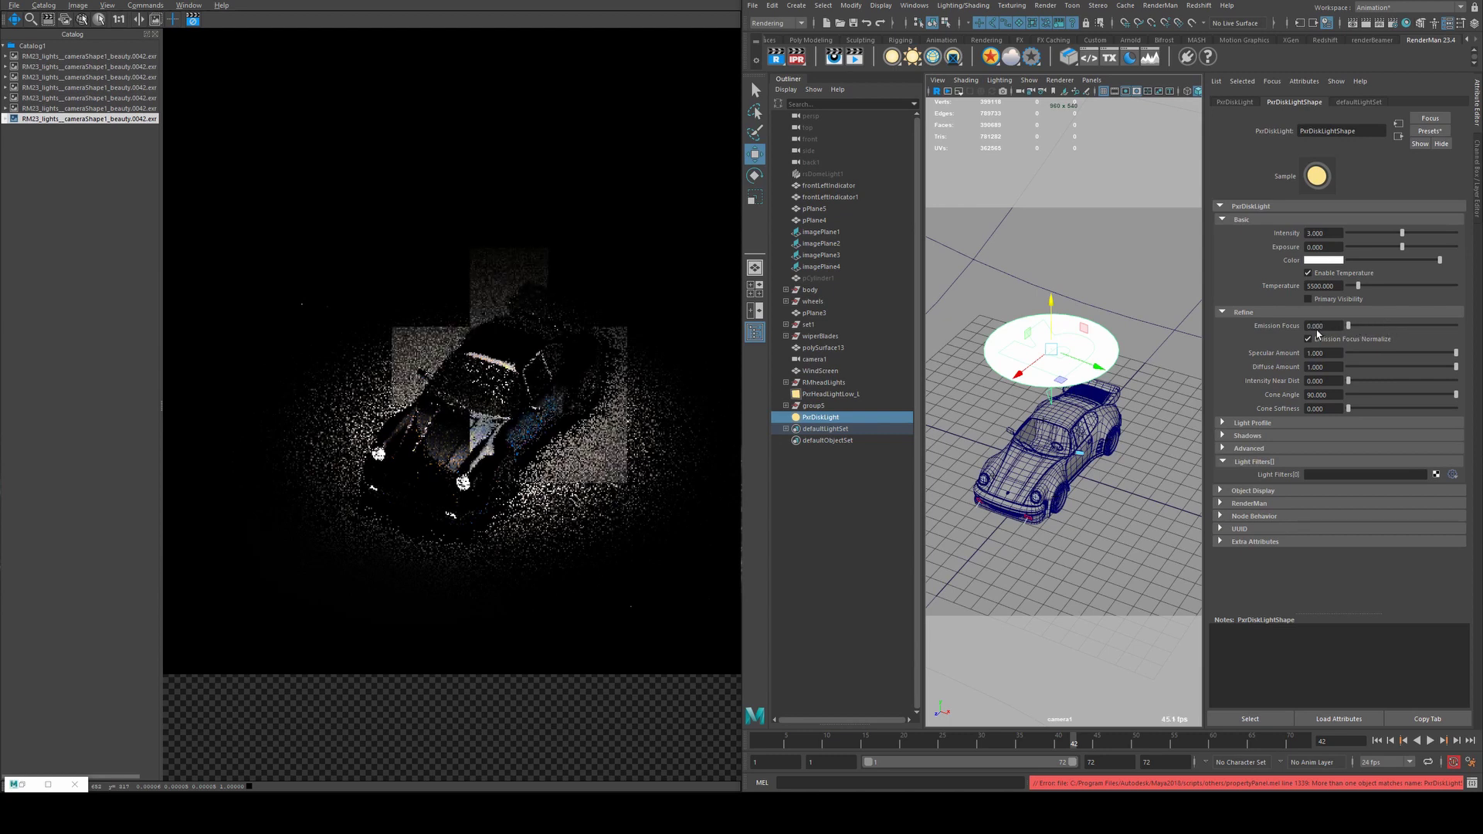
pyautogui.click(1321, 340)
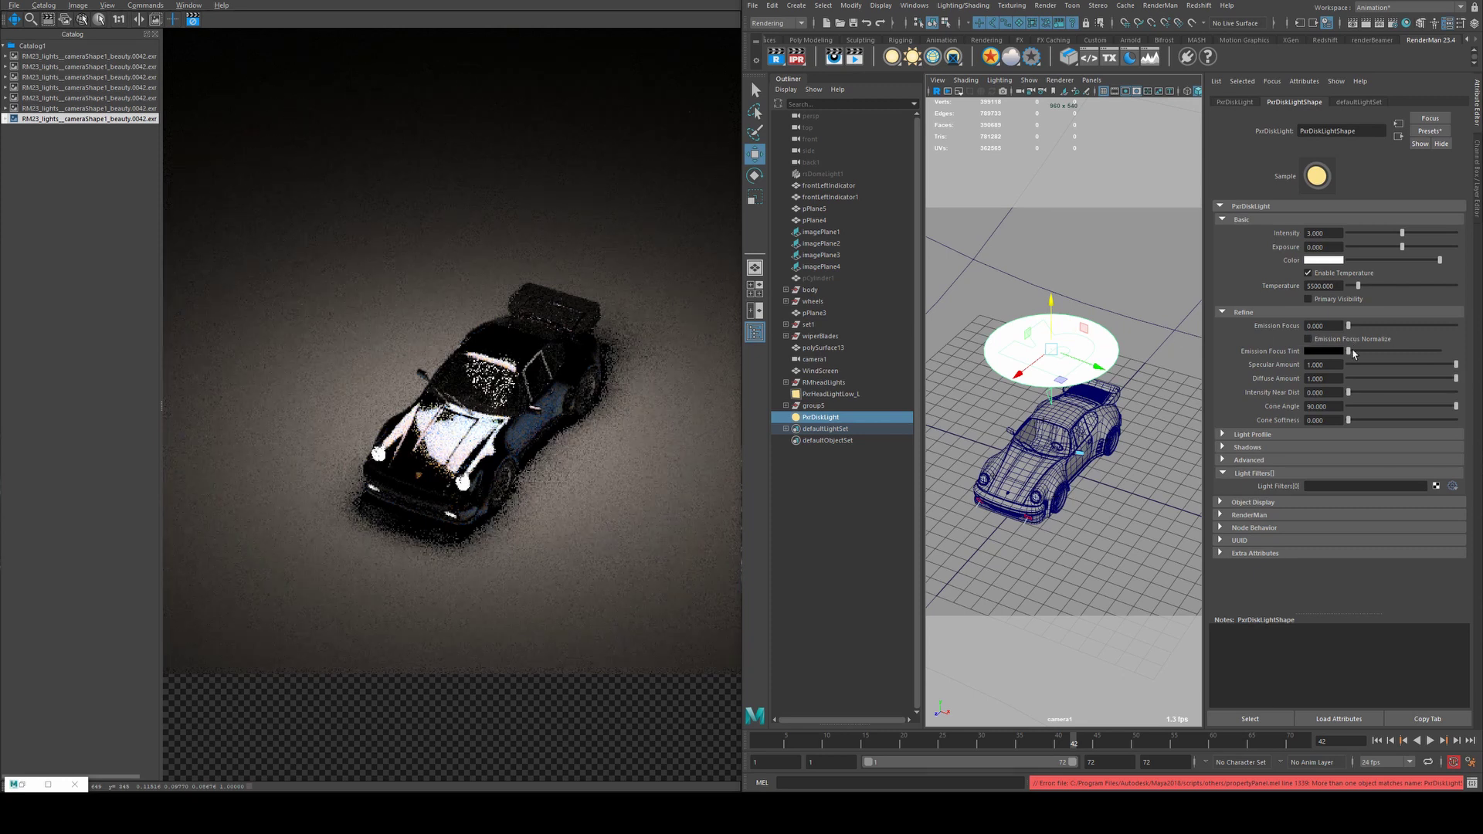
# - Try a red emission focus tint with a higher emission focus on the disk light, then undo both changes
pyautogui.click(1329, 351)
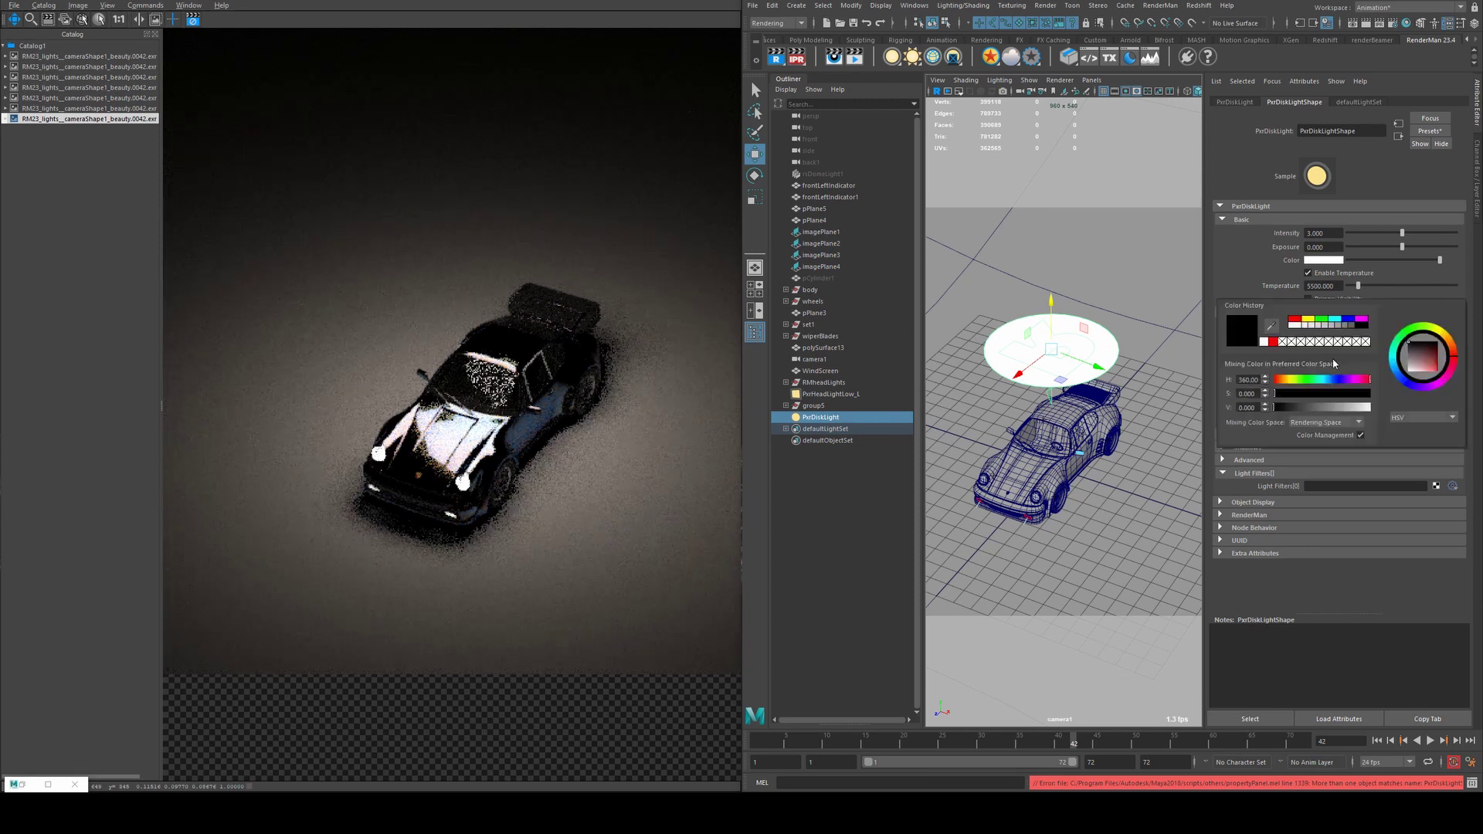
pyautogui.click(1276, 343)
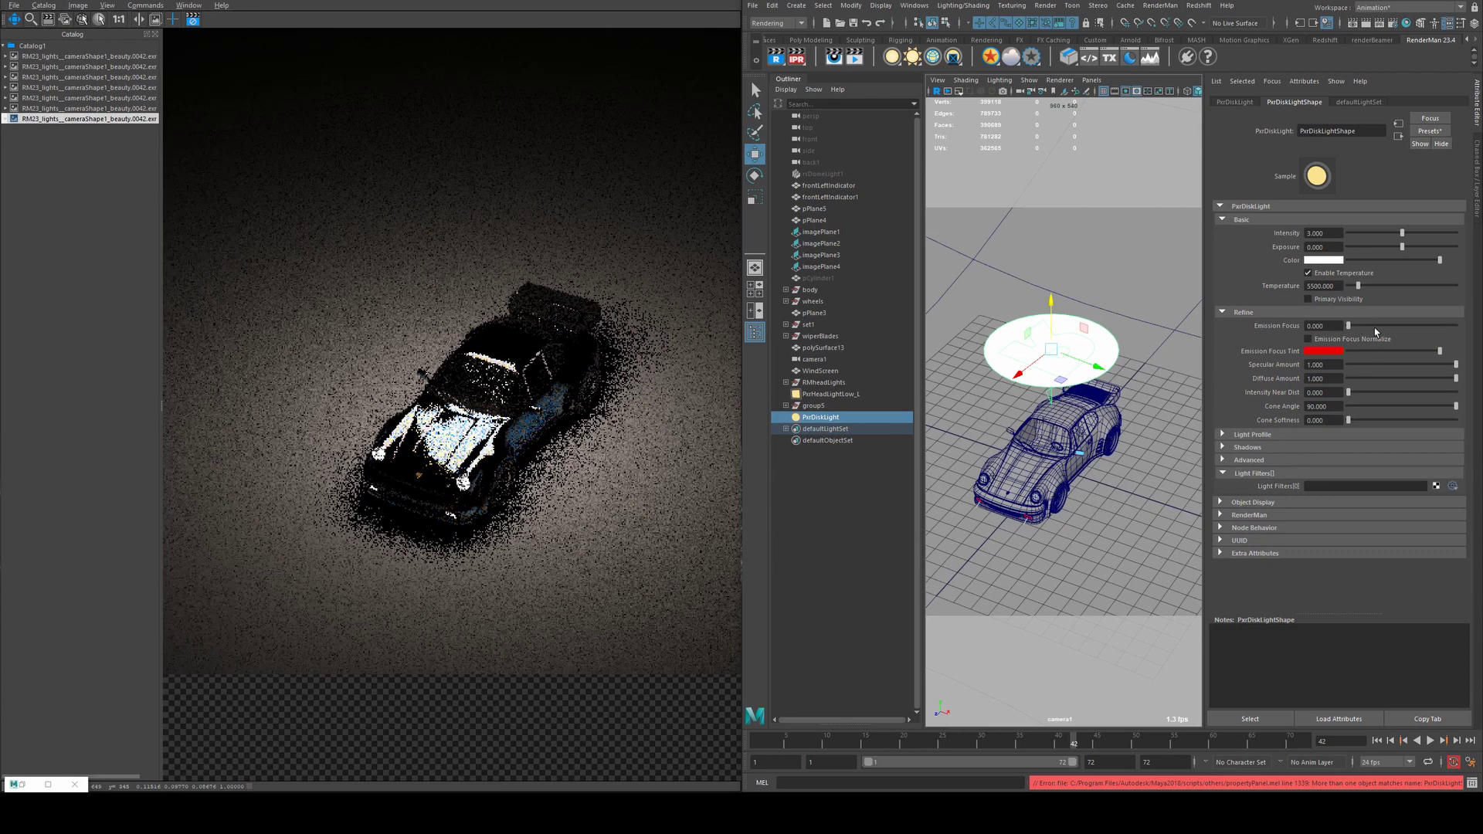
pyautogui.moveTo(1375, 328)
pyautogui.mouseDown()
pyautogui.moveTo(1392, 328)
pyautogui.moveTo(1360, 328)
pyautogui.mouseUp()
pyautogui.hotkey('ctrl', 'z')
pyautogui.hotkey('ctrl', 'z')
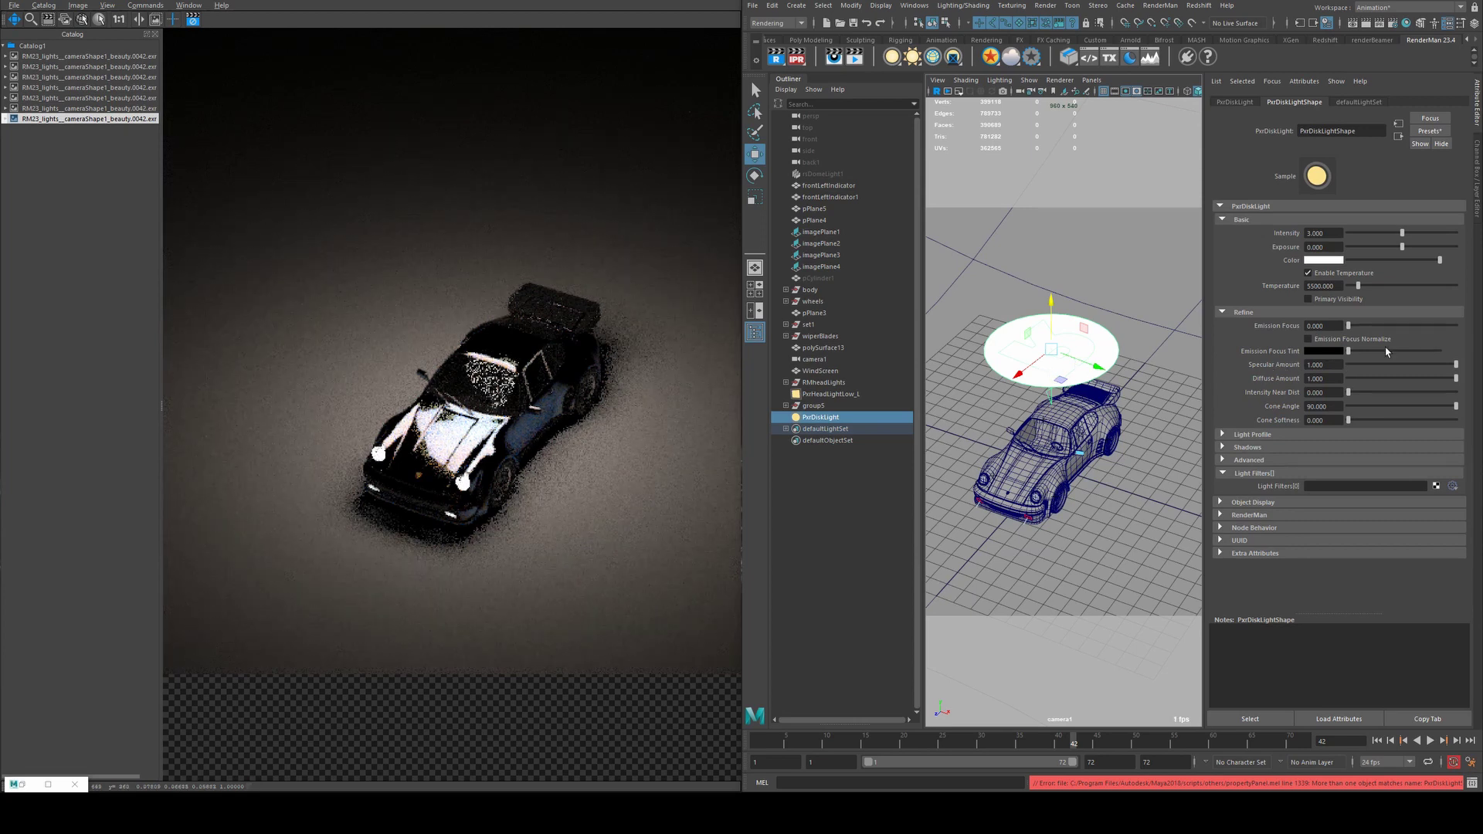
# - Try a specular amount of 0 on the disk light and examine the car from a lower angle
pyautogui.moveTo(1354, 365); pyautogui.dragTo(1345, 366)
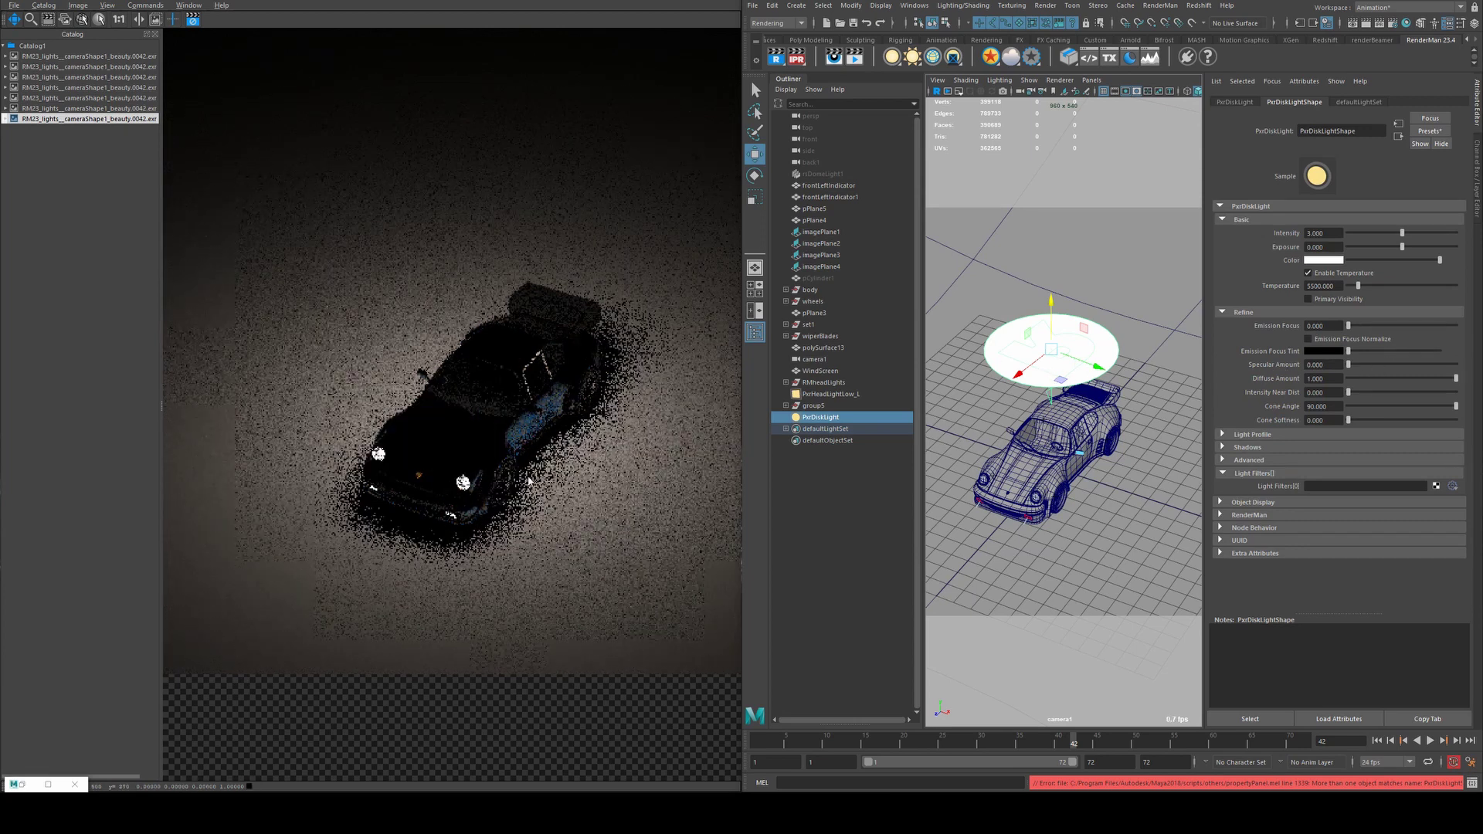
pyautogui.scroll(5, 1088, 485)
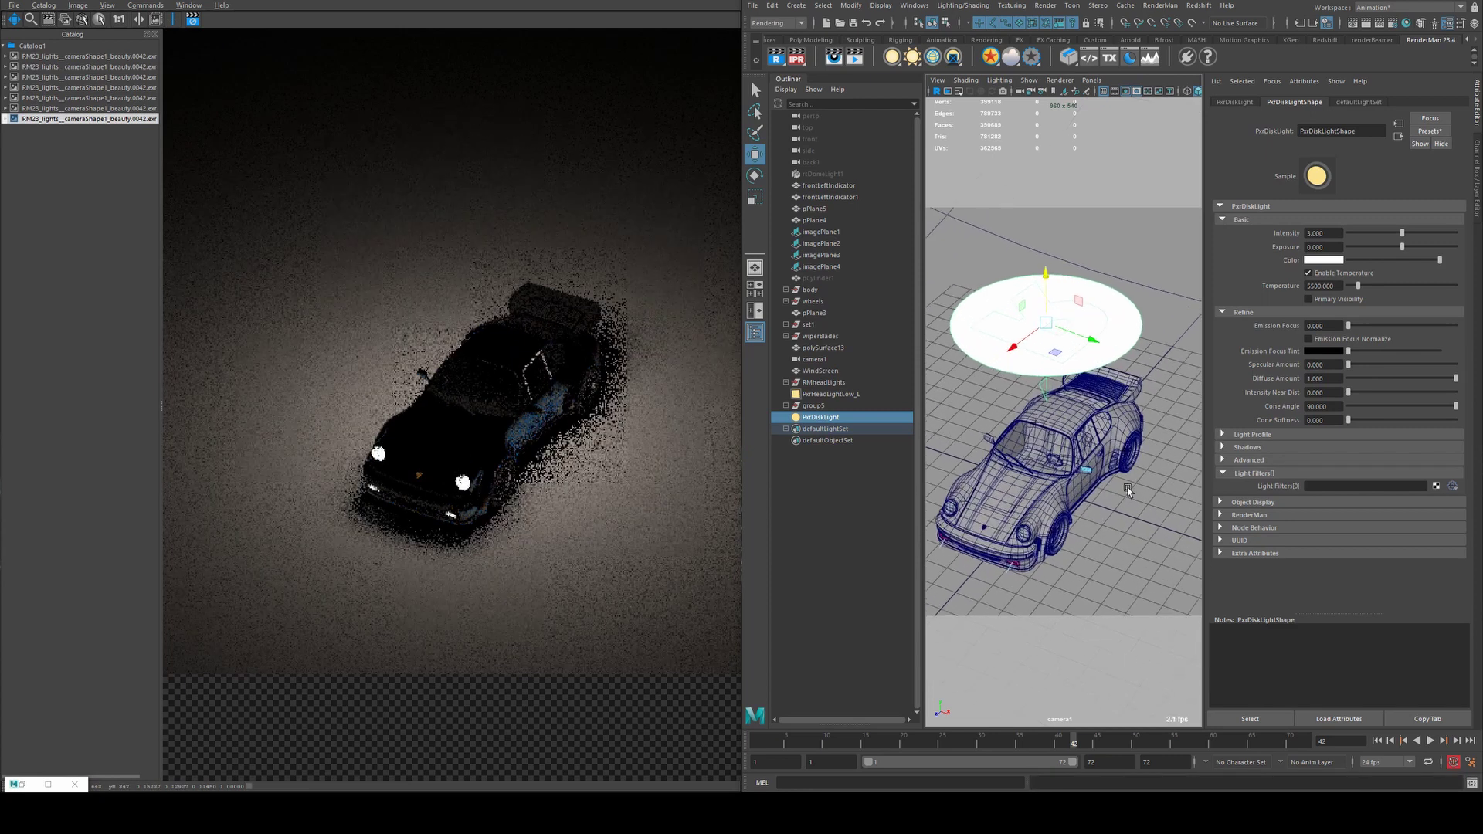
pyautogui.keyDown('alt'); pyautogui.moveTo(1091, 474); pyautogui.dragTo(1056, 447); pyautogui.keyUp('alt')
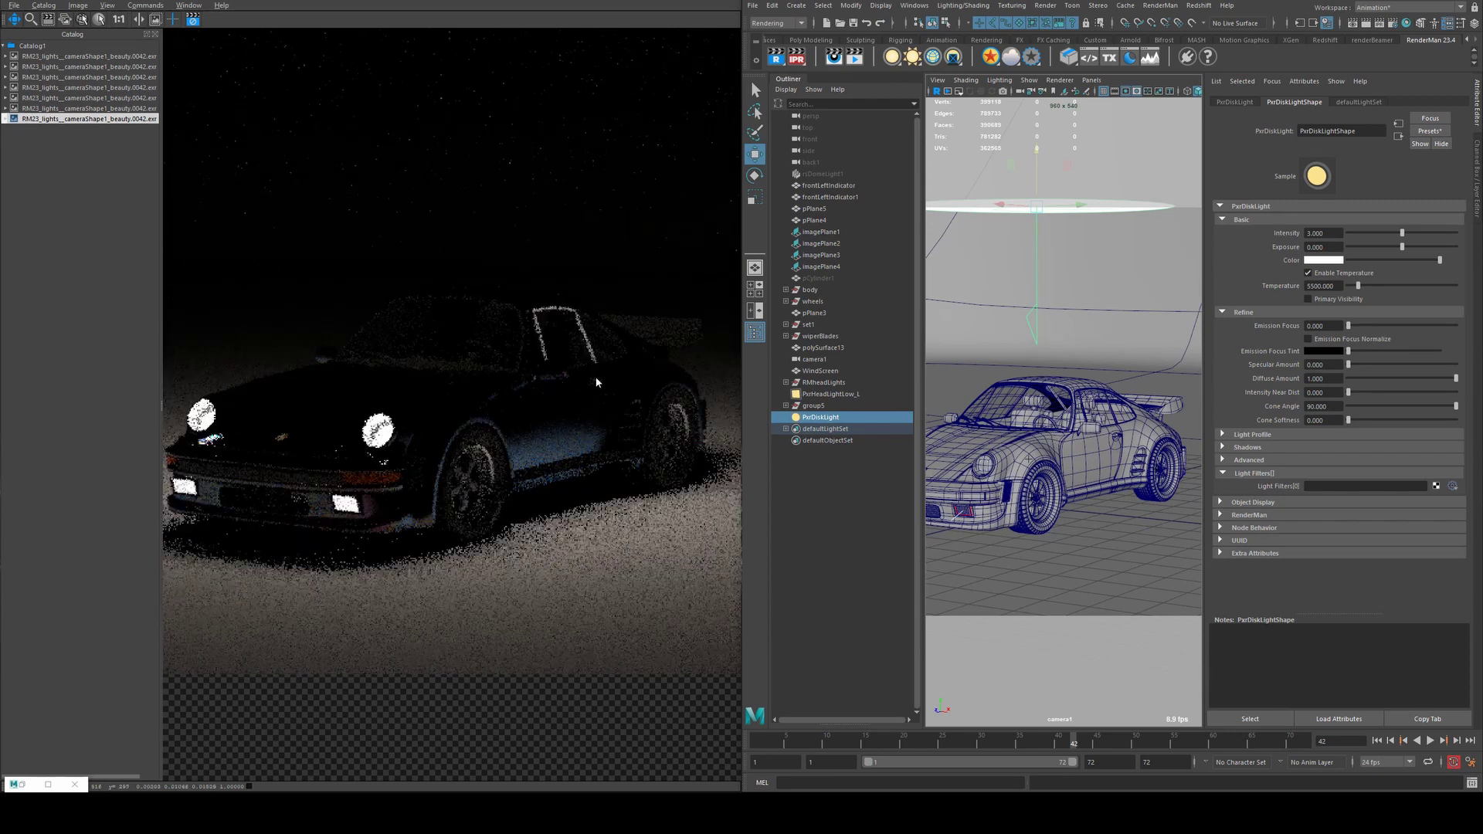
pyautogui.moveTo(1060, 456)
pyautogui.keyDown('alt'); pyautogui.mouseDown()
pyautogui.moveTo(1063, 488)
pyautogui.moveTo(1074, 469)
pyautogui.mouseUp(); pyautogui.keyUp('alt')
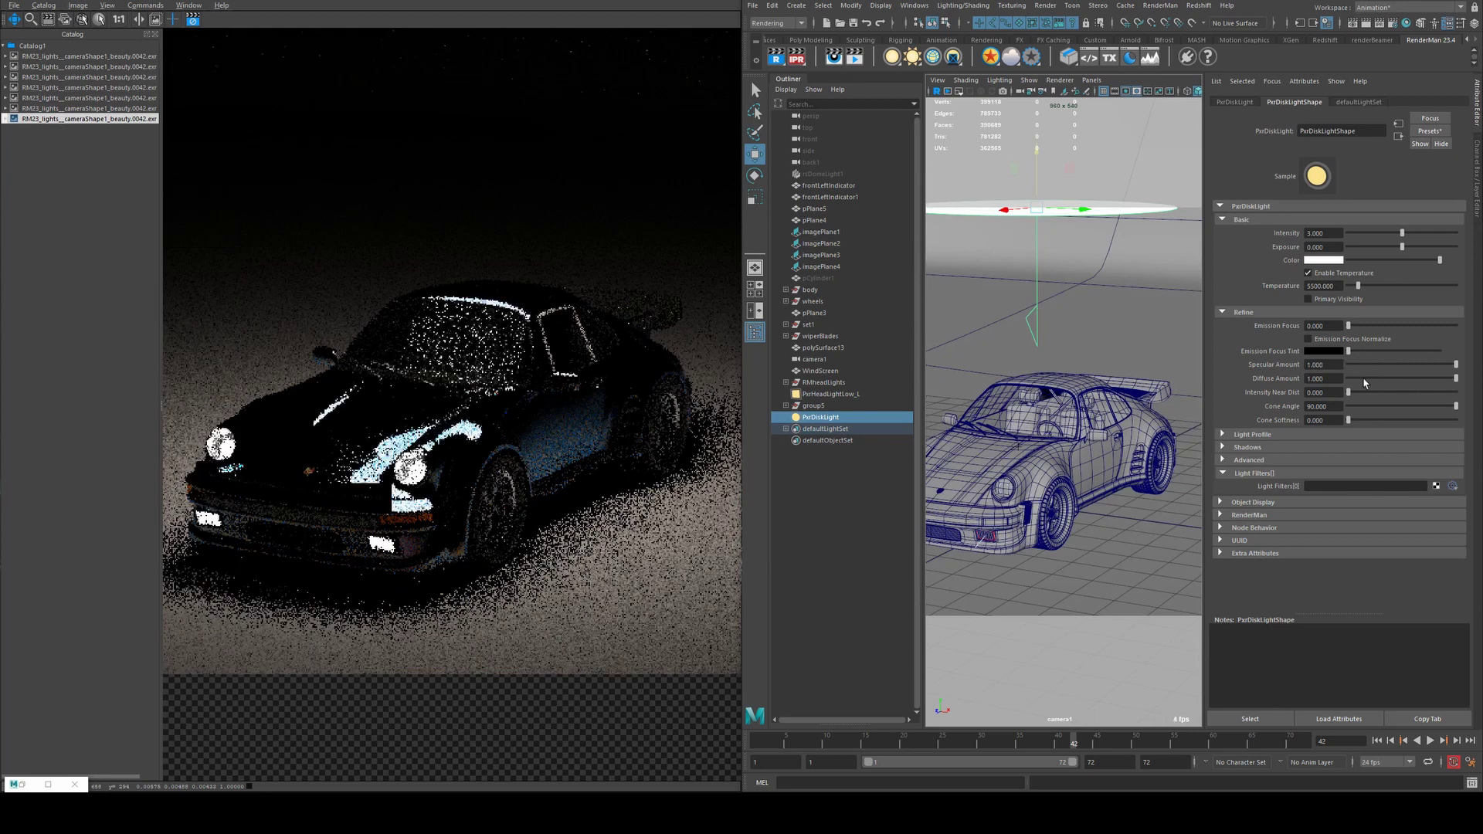
# - Try a diffuse amount of 0 on the disk light to examine its specular contribution, then restore it to 1
pyautogui.moveTo(1420, 380); pyautogui.dragTo(1344, 380)
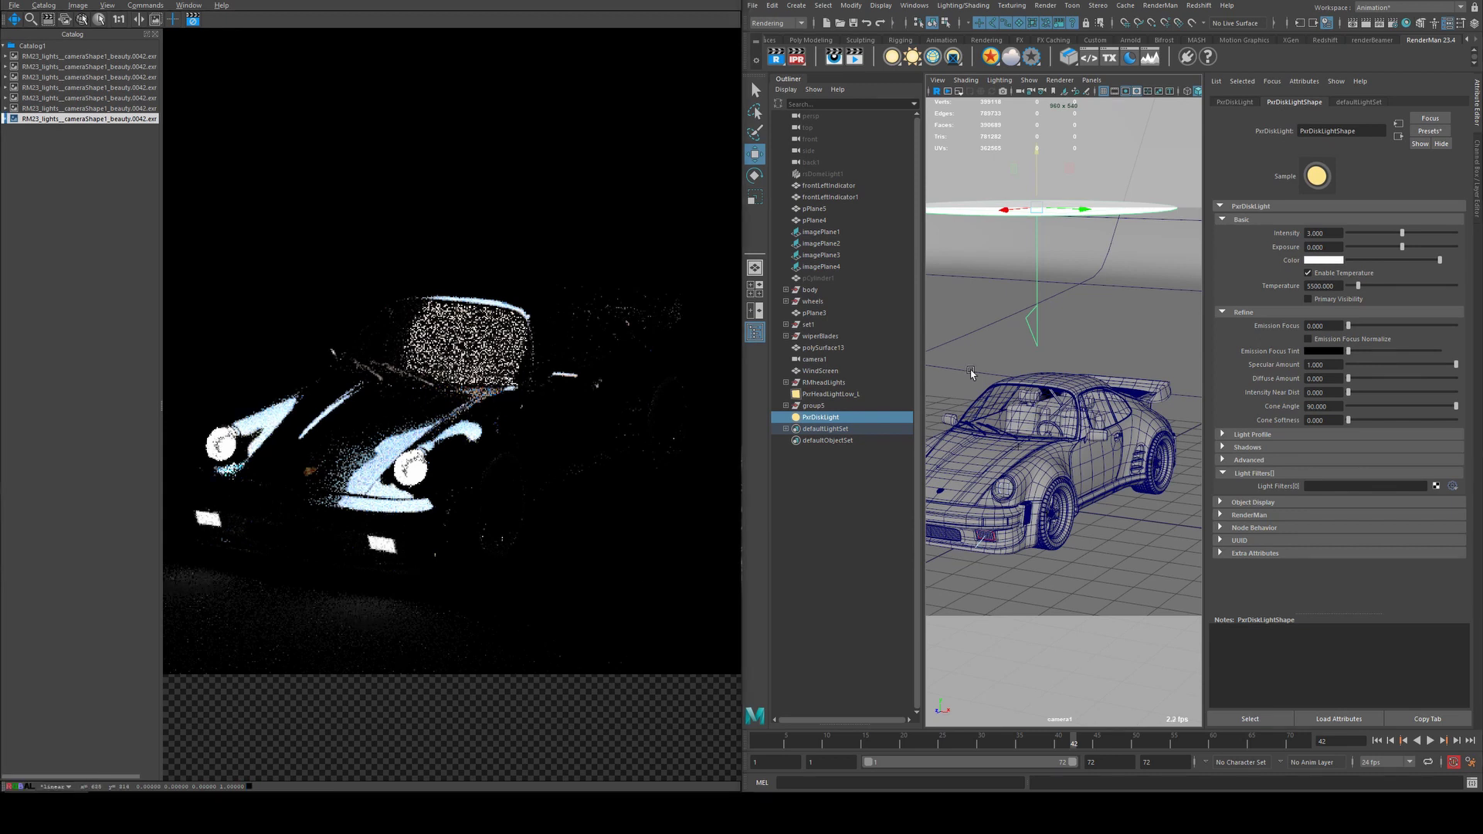
pyautogui.moveTo(1004, 386)
pyautogui.keyDown('alt'); pyautogui.mouseDown()
pyautogui.moveTo(1077, 388)
pyautogui.moveTo(1003, 384)
pyautogui.mouseUp(); pyautogui.keyUp('alt')
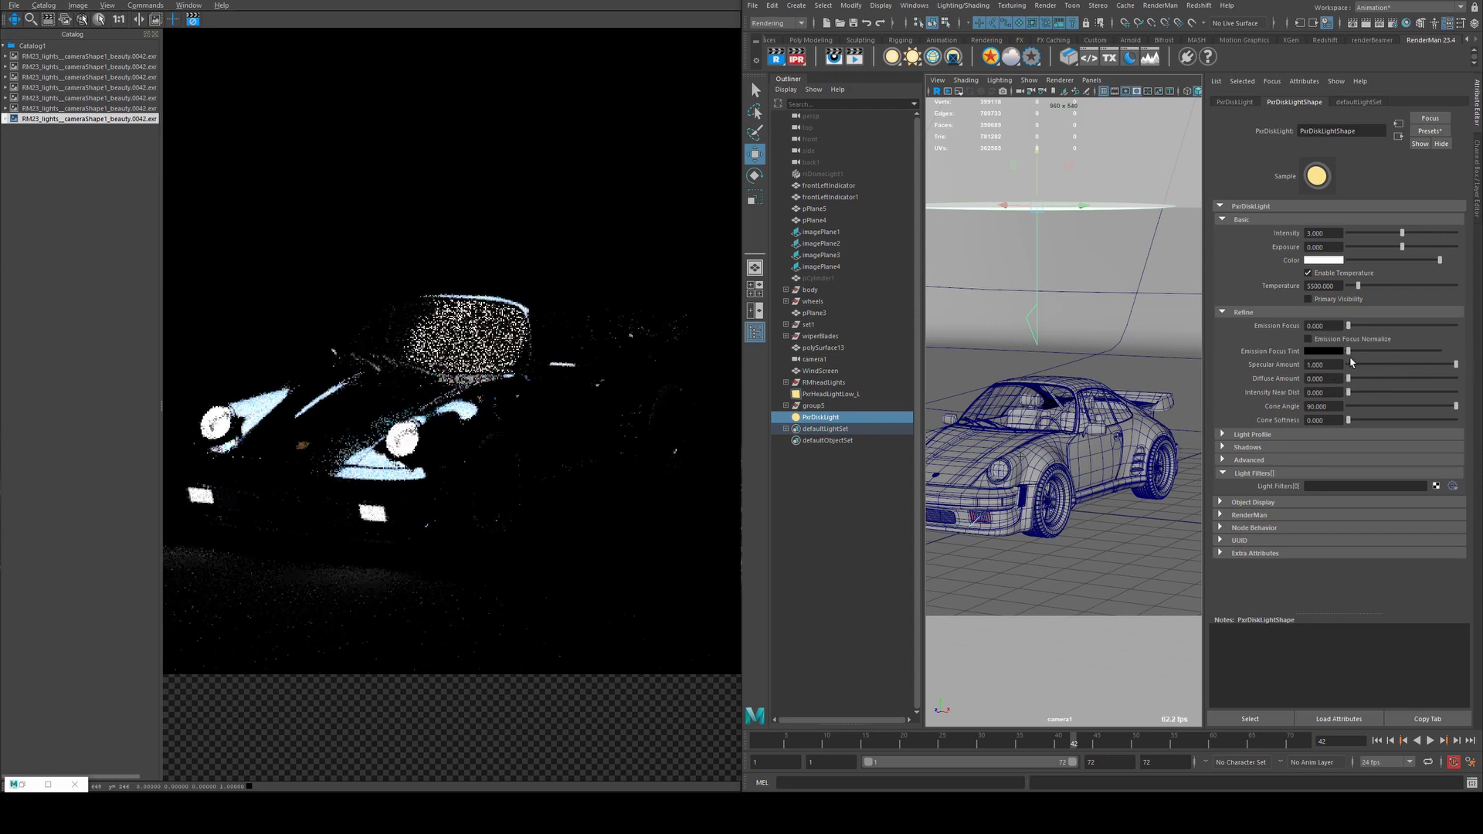
pyautogui.moveTo(1349, 378); pyautogui.dragTo(1456, 378)
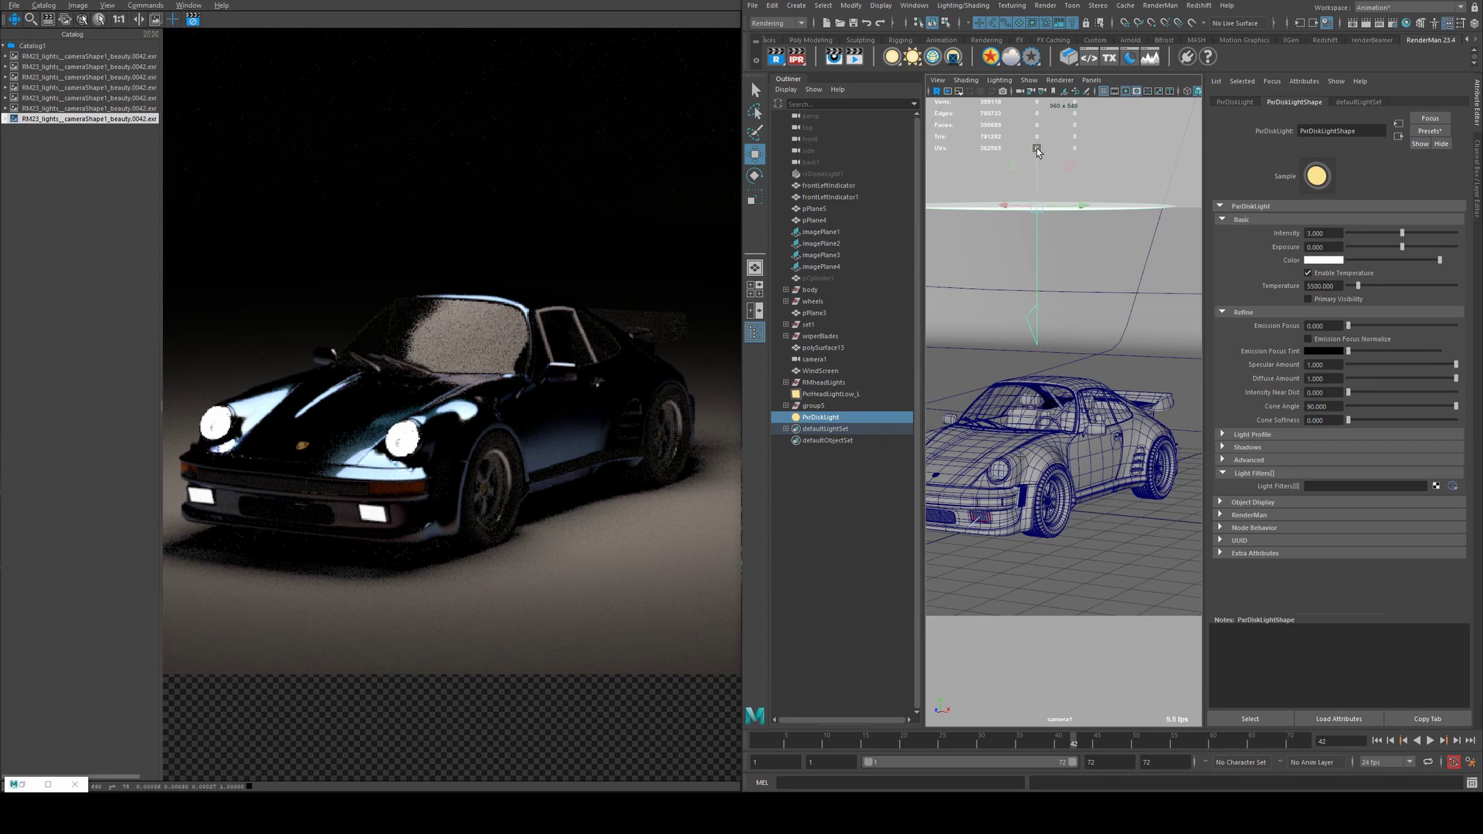
# - Test an Intensity Near Dist of 1 with the disk light lowered to just above the car, then raise the light and reset the value to 0
pyautogui.moveTo(1036, 149); pyautogui.dragTo(1037, 314)
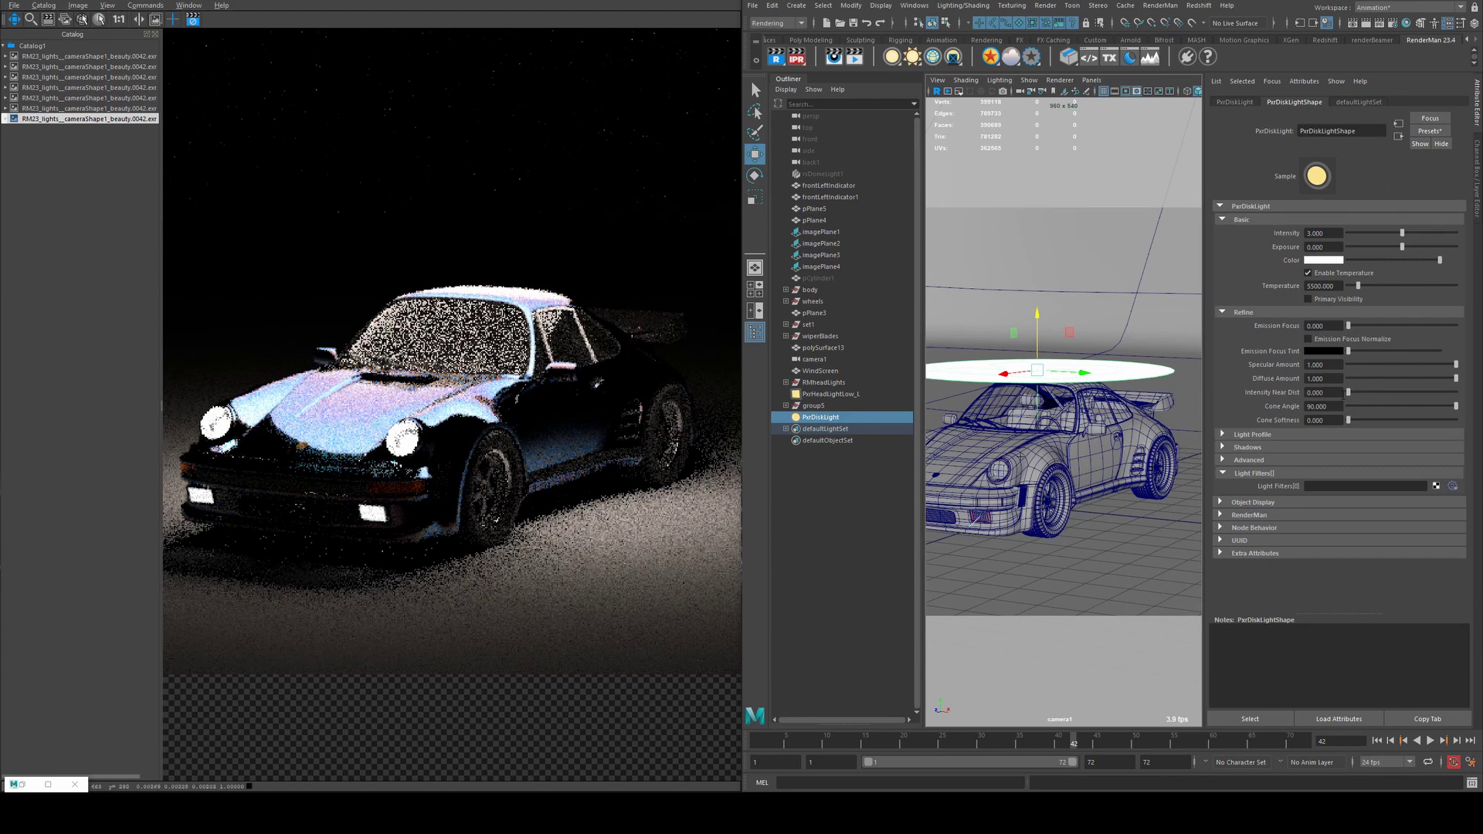
pyautogui.moveTo(1349, 392); pyautogui.dragTo(1470, 403)
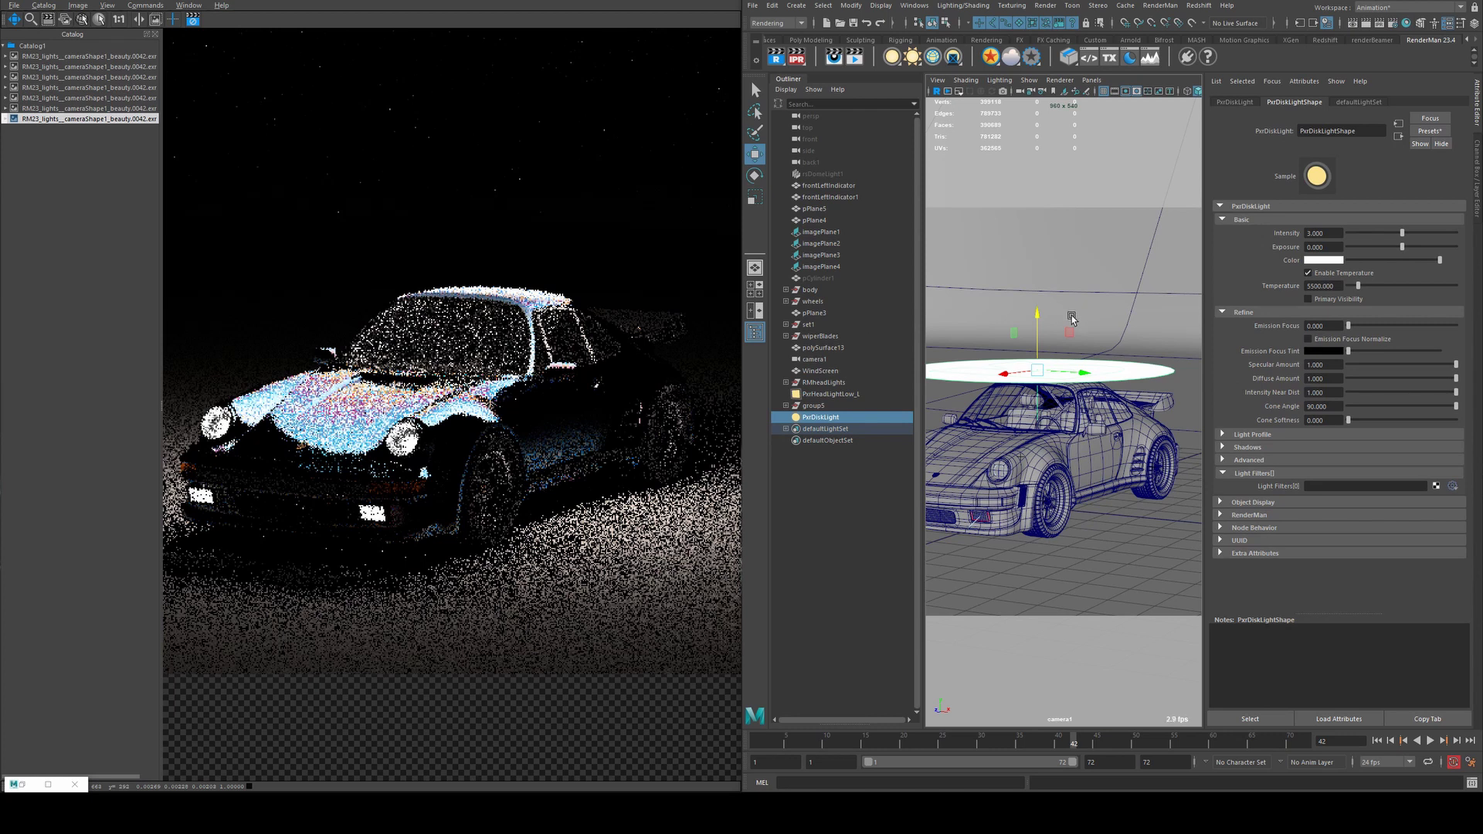
pyautogui.moveTo(1037, 318); pyautogui.dragTo(1038, 249)
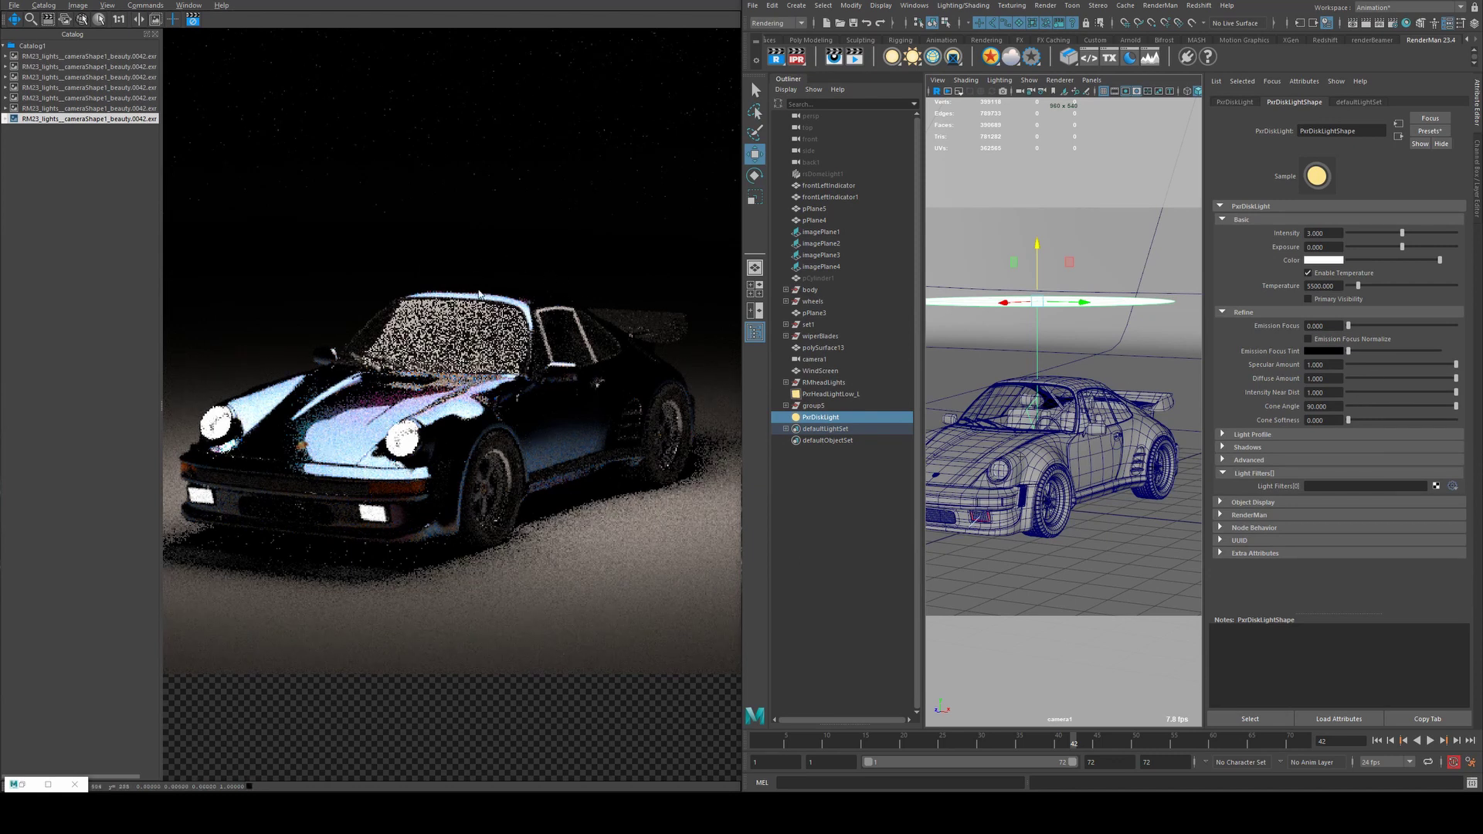
pyautogui.click(1347, 394)
# - Set the disk light's cone angle to about 25 and cone softness to about 0.56, and move the light higher above the car
pyautogui.moveTo(1457, 407); pyautogui.dragTo(1380, 422)
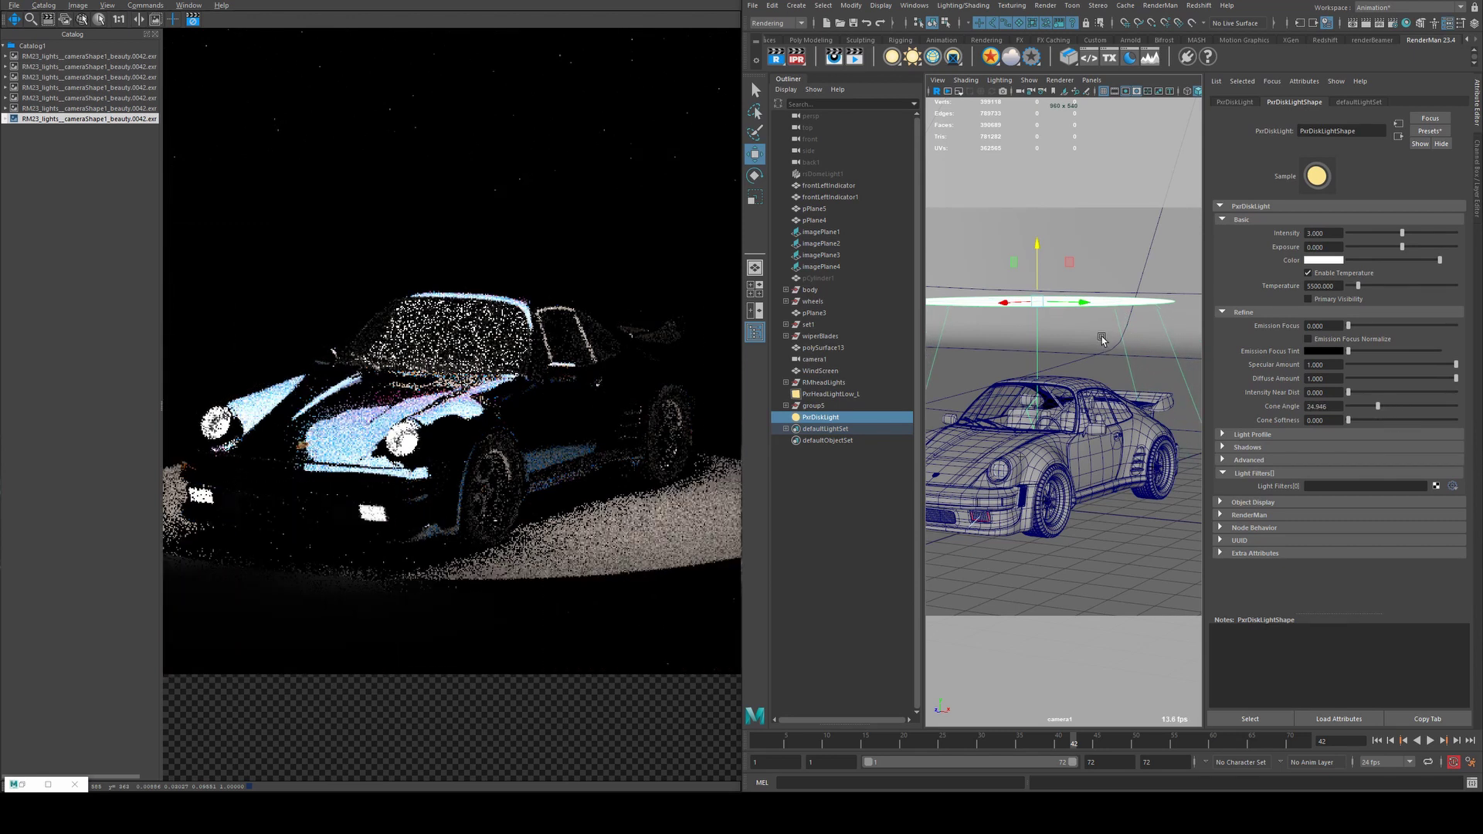
pyautogui.moveTo(1349, 420); pyautogui.dragTo(1412, 423)
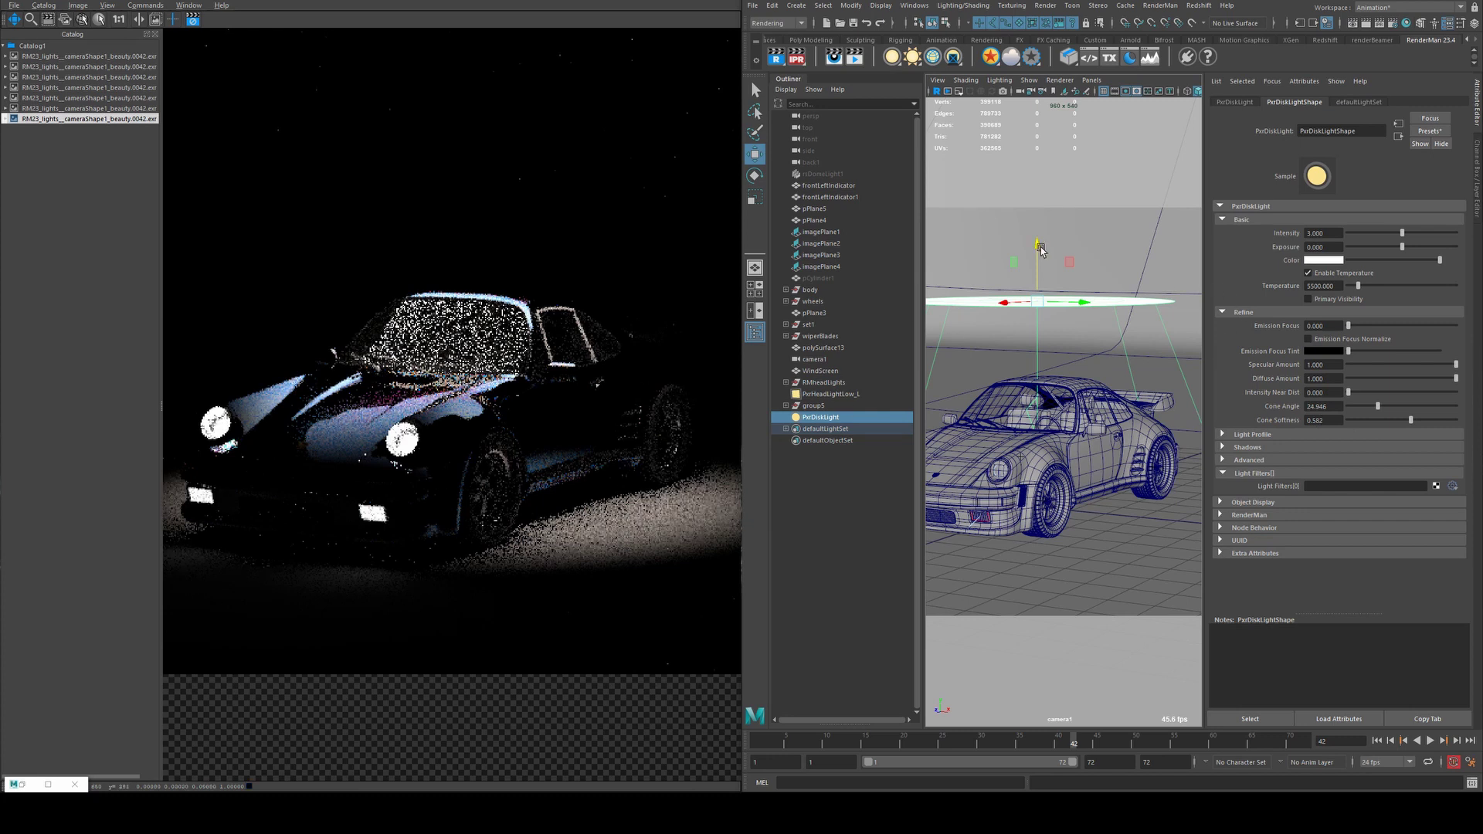
pyautogui.moveTo(1035, 249); pyautogui.dragTo(1027, 95)
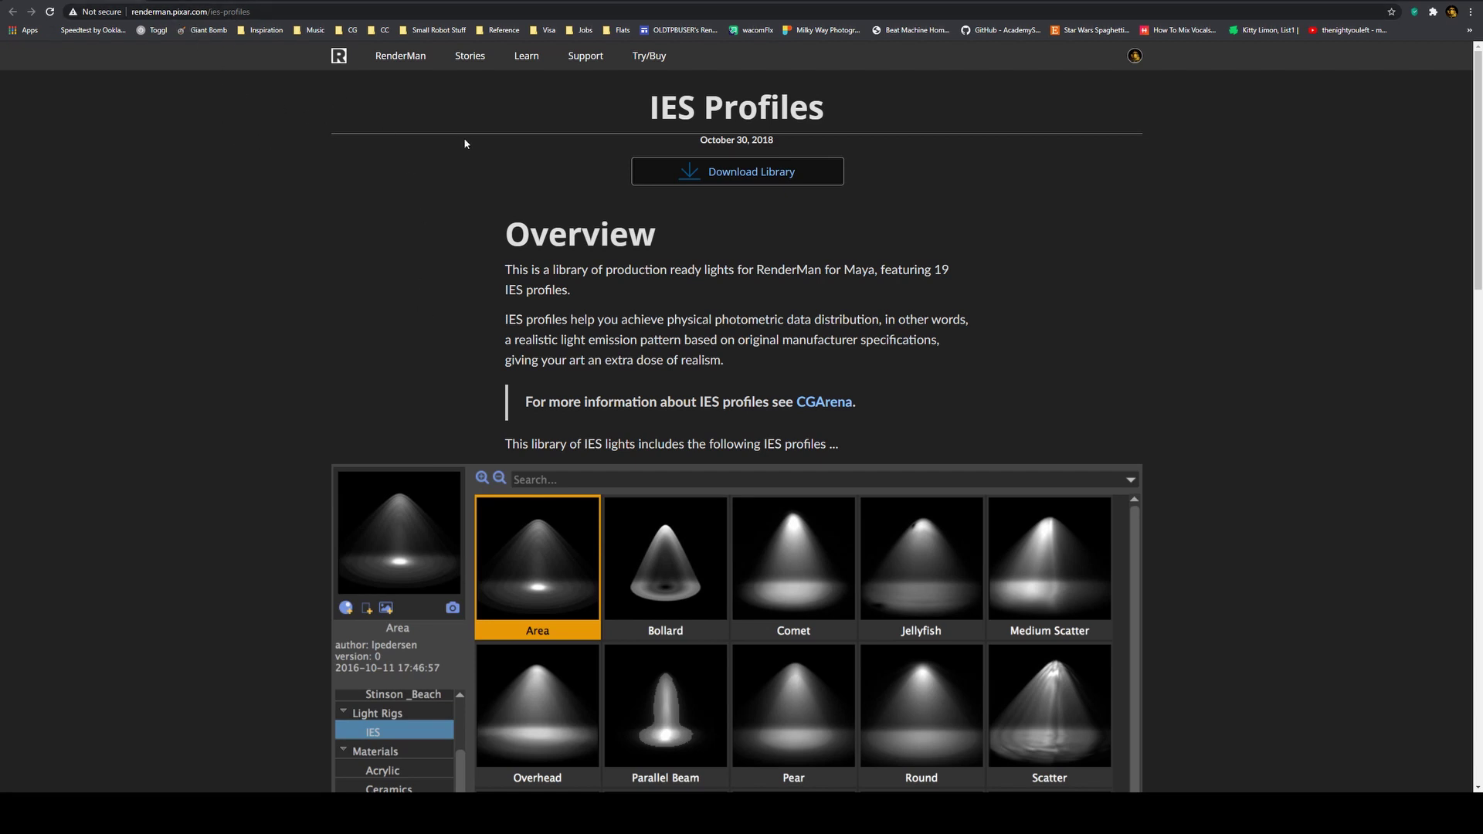
# - Look through the previews in the IES Profiles library on the RenderMan website
pyautogui.scroll(-5, 283, 459)
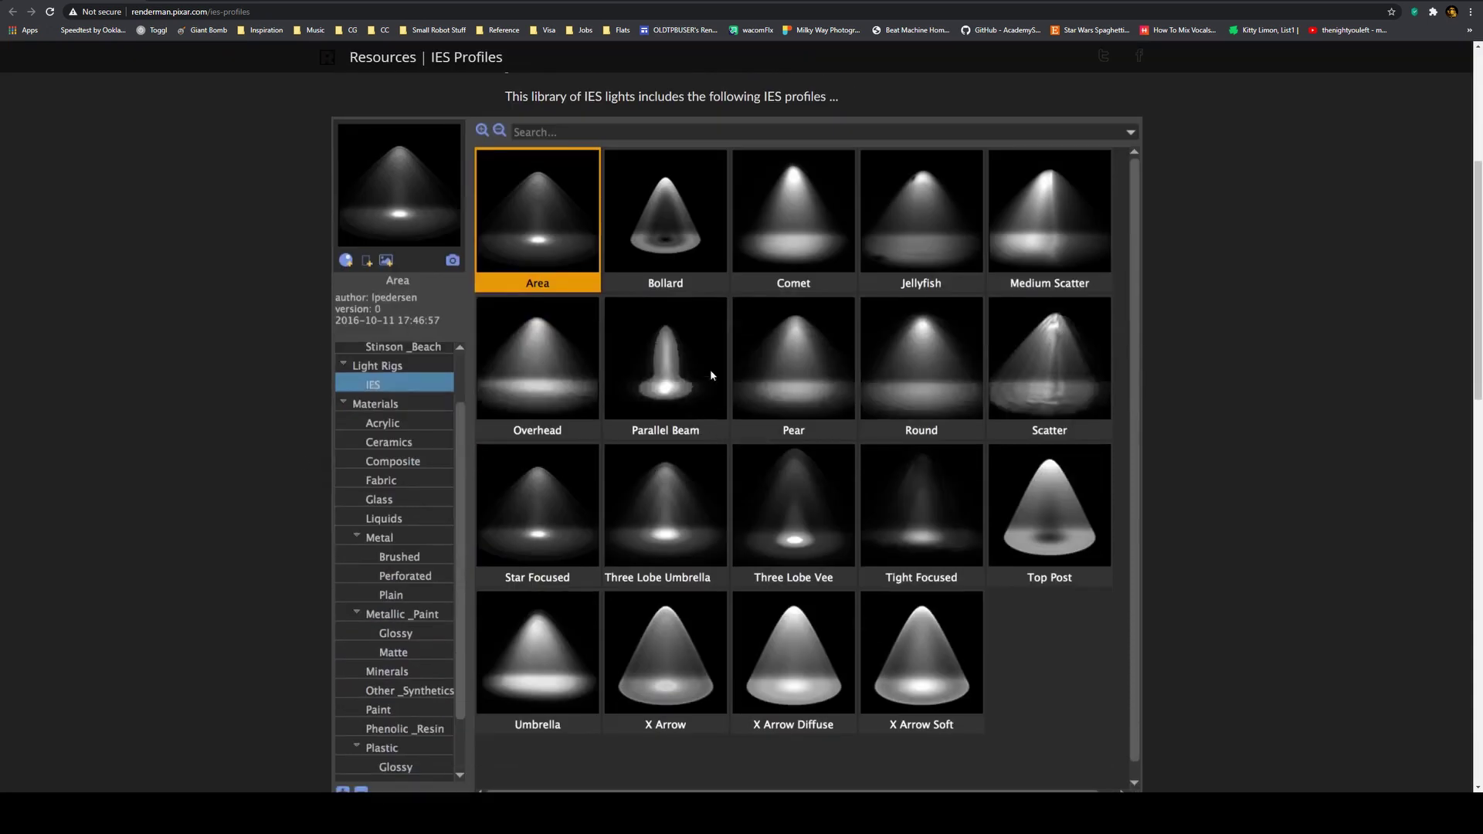
pyautogui.scroll(-1, 680, 239)
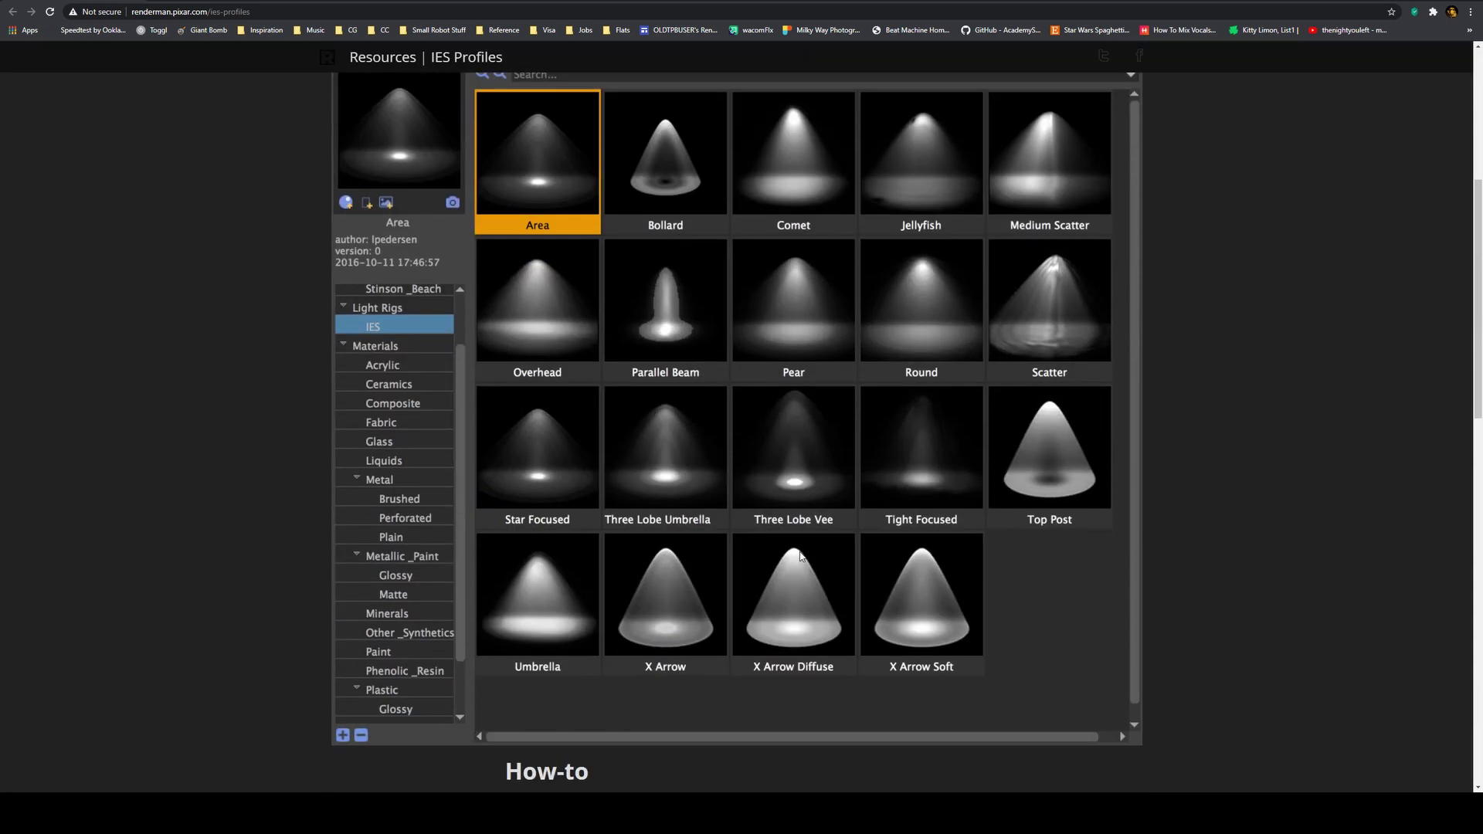
pyautogui.scroll(1, 729, 541)
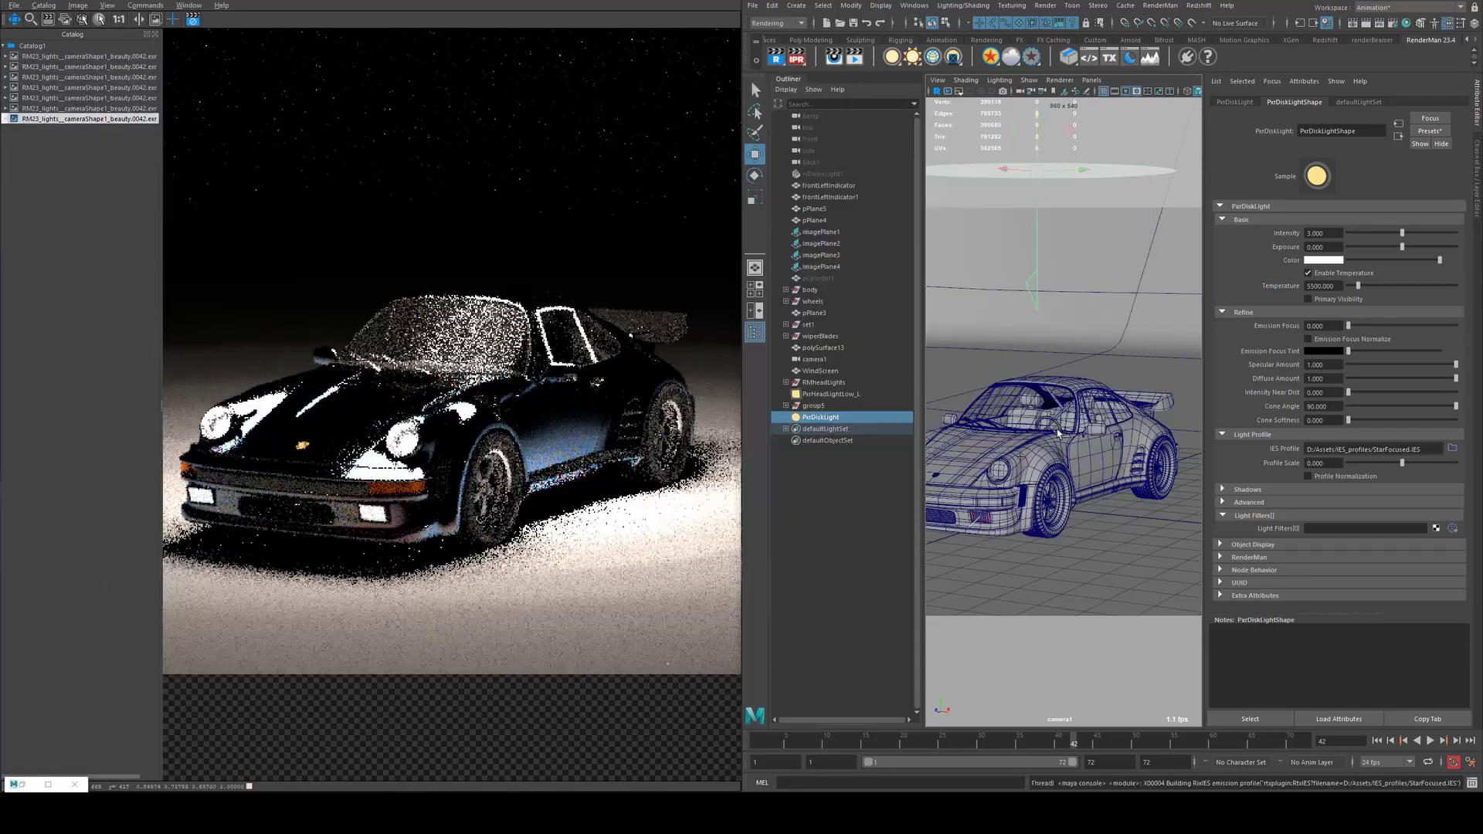
# - Examine the full render lit with the StarFocused IES profile and try adjusting the disk light's profile scale
pyautogui.scroll(-3, 654, 578)
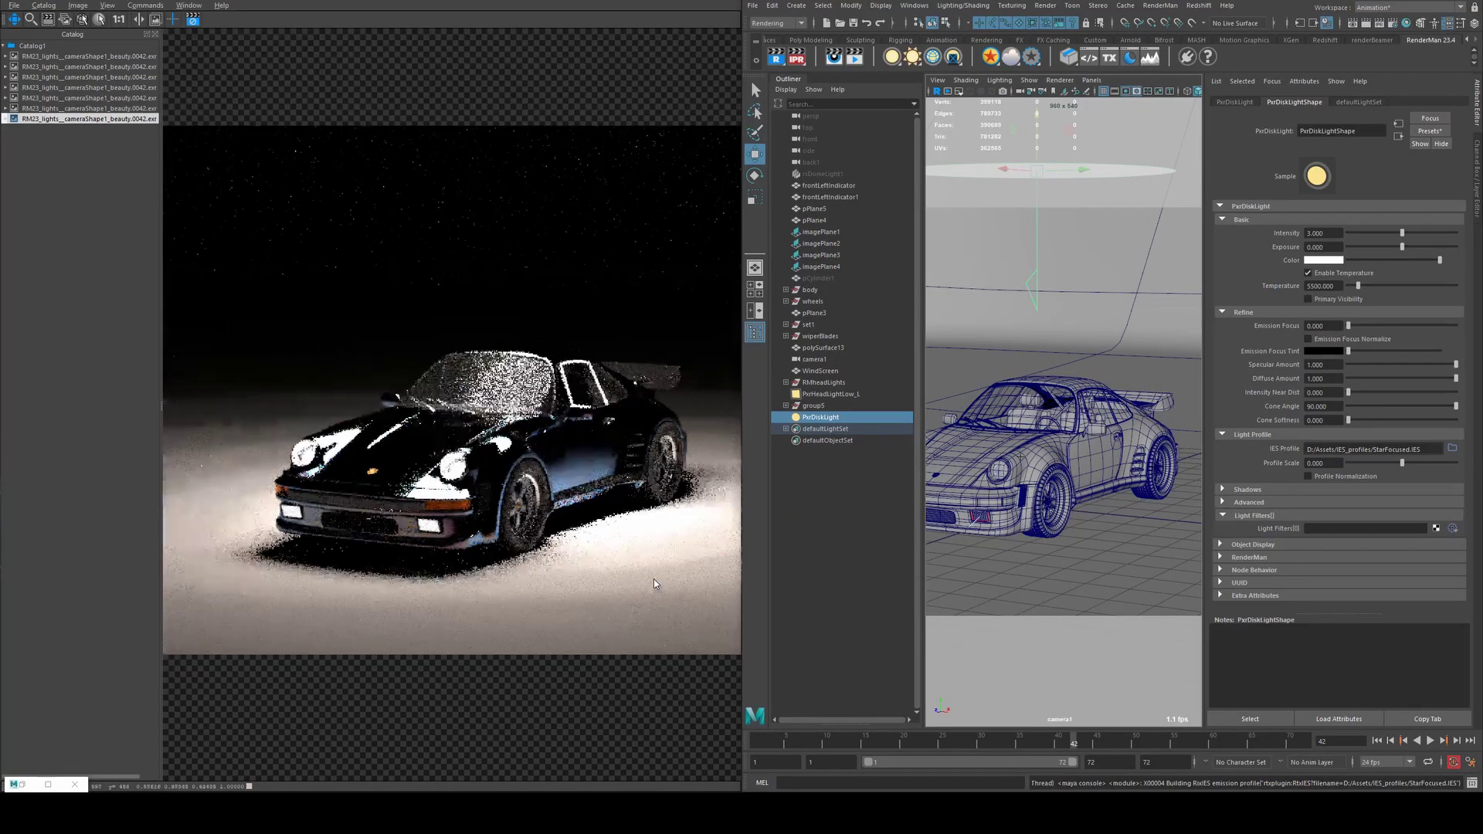
pyautogui.moveTo(630, 545); pyautogui.dragTo(522, 528)
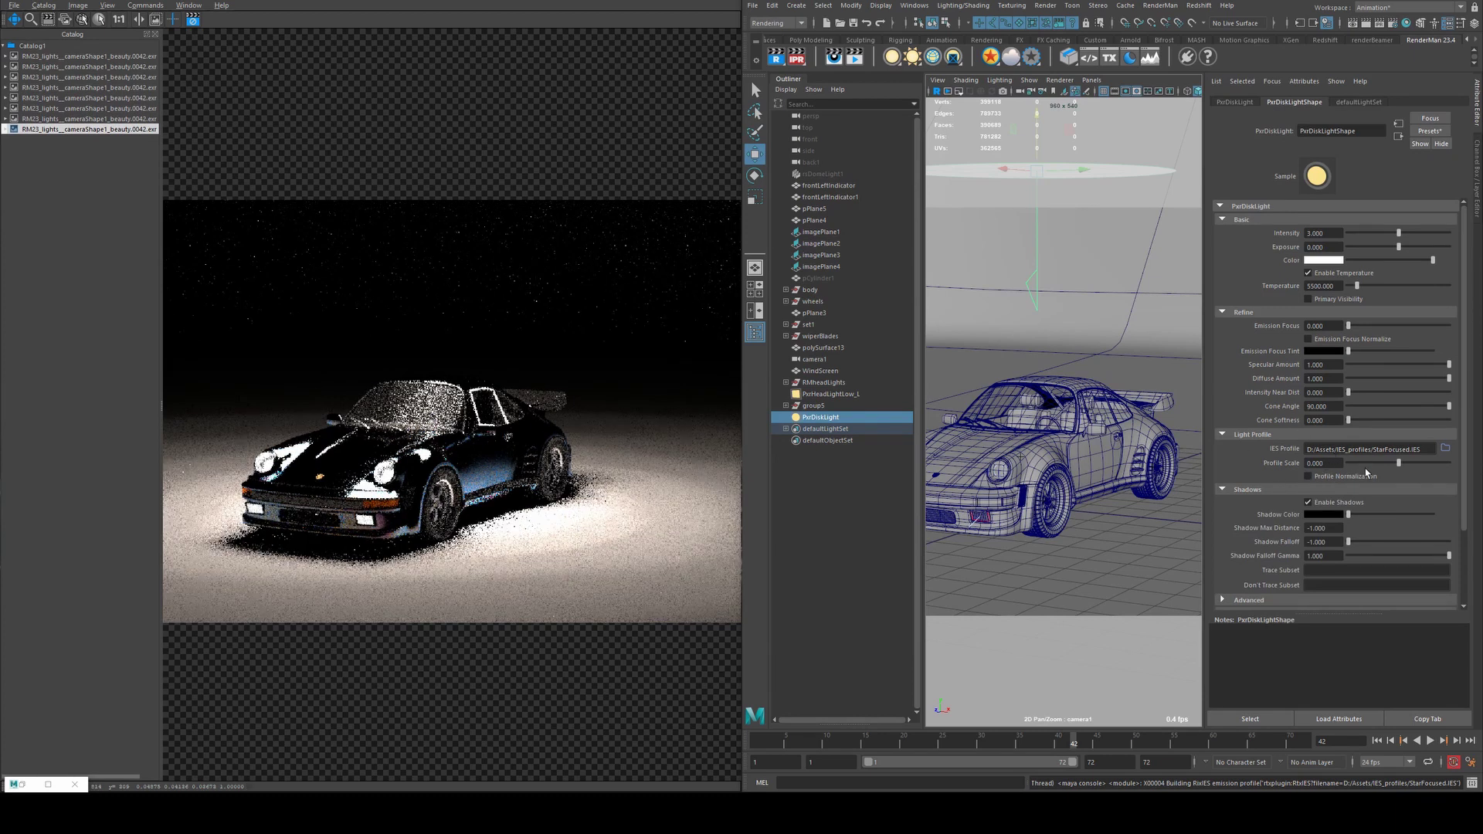
pyautogui.moveTo(1399, 463); pyautogui.dragTo(1398, 464)
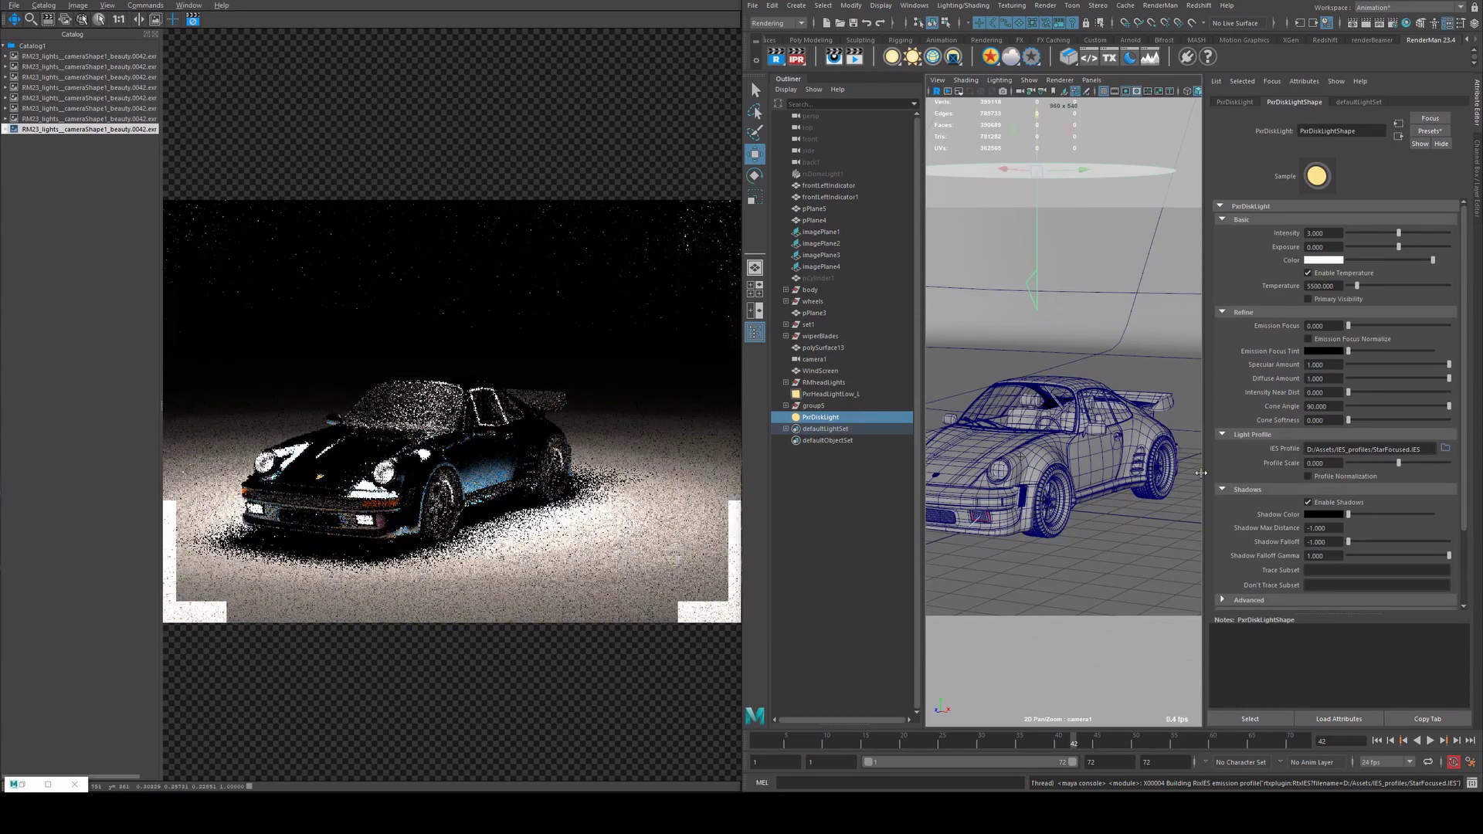
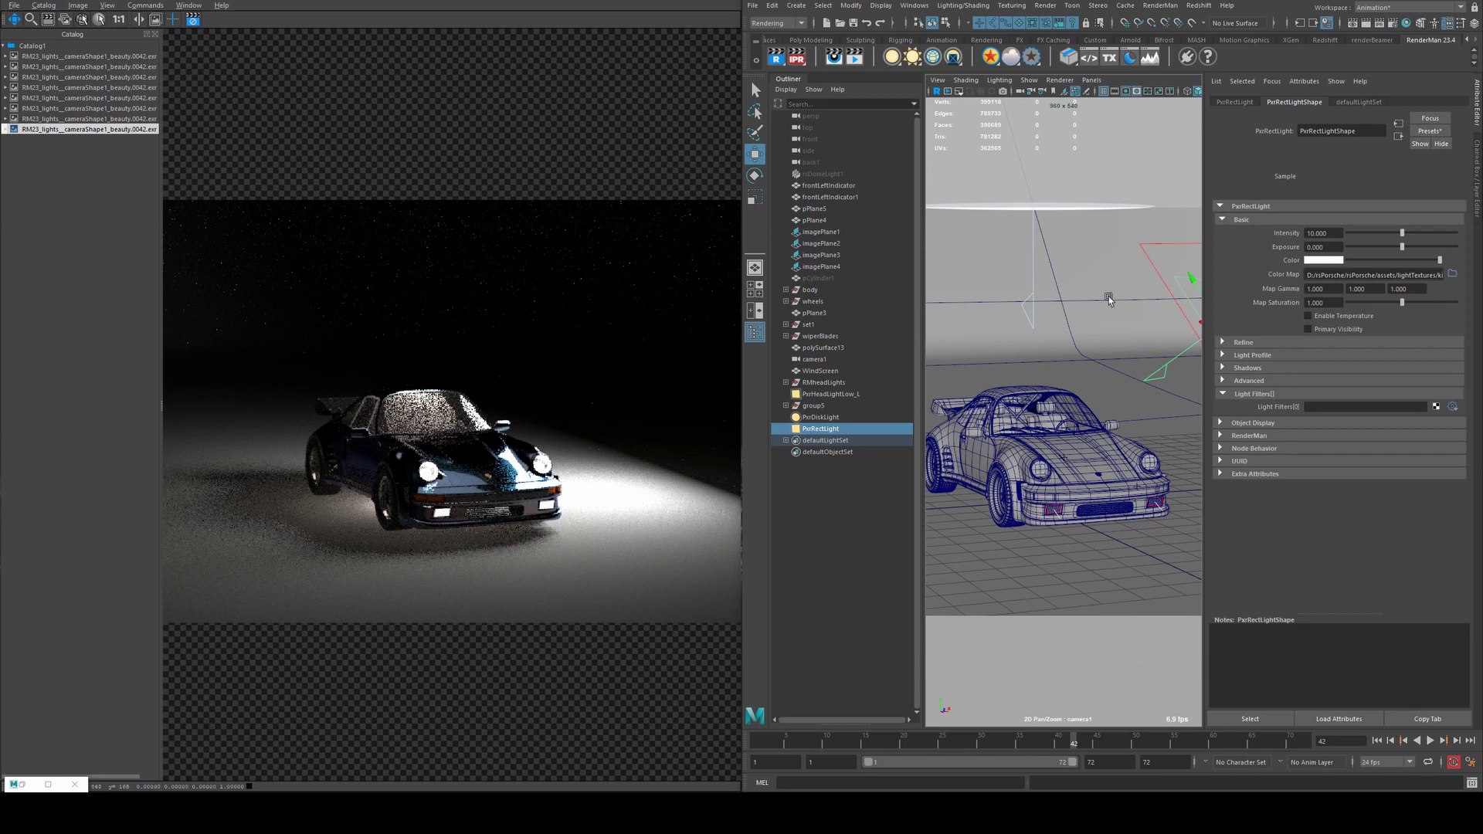
# - Enable shadows on the disk light above the car and open its Shadow Max Distance for editing
pyautogui.click(1034, 212)
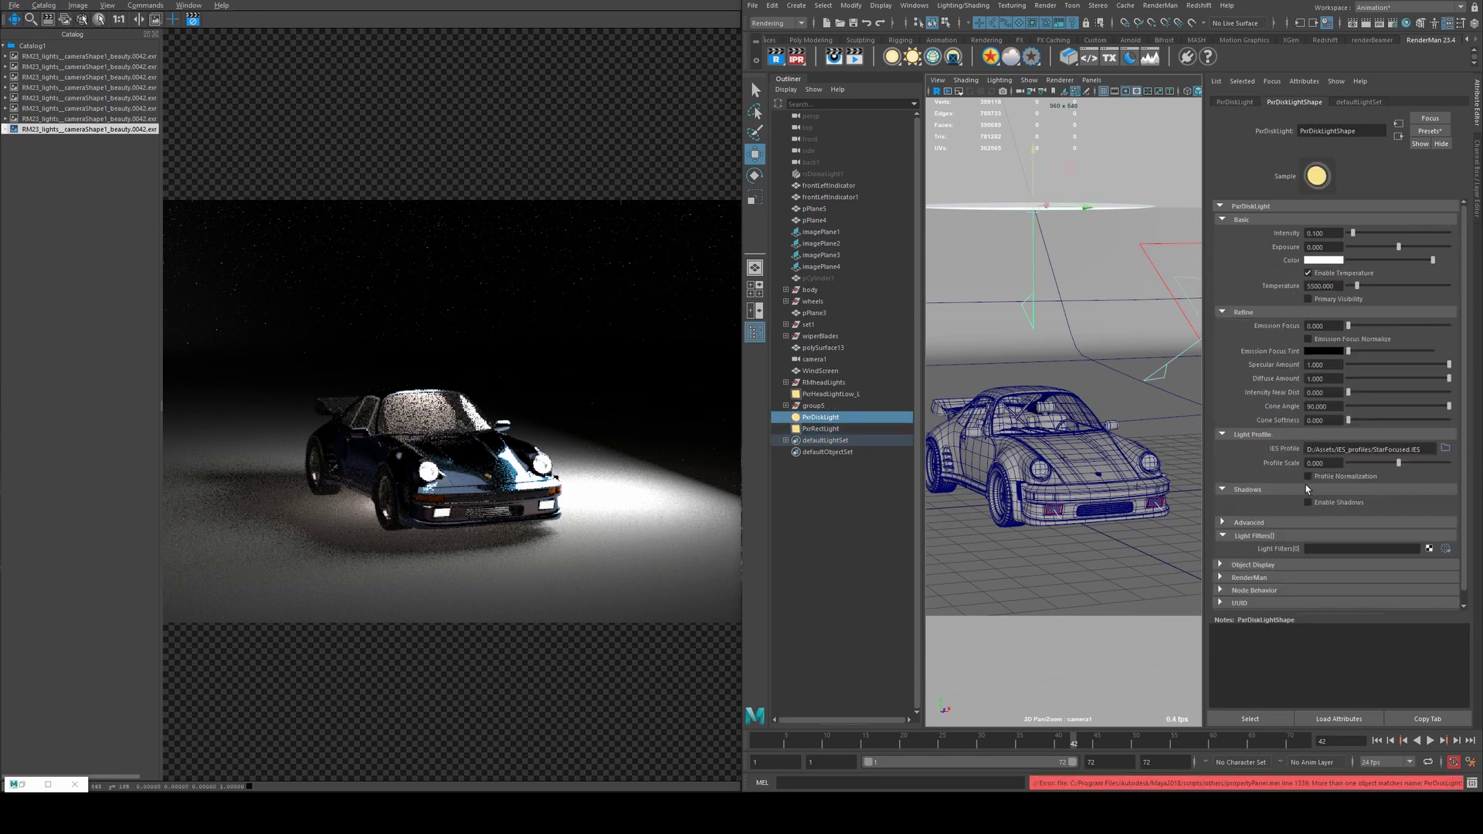
pyautogui.click(1317, 503)
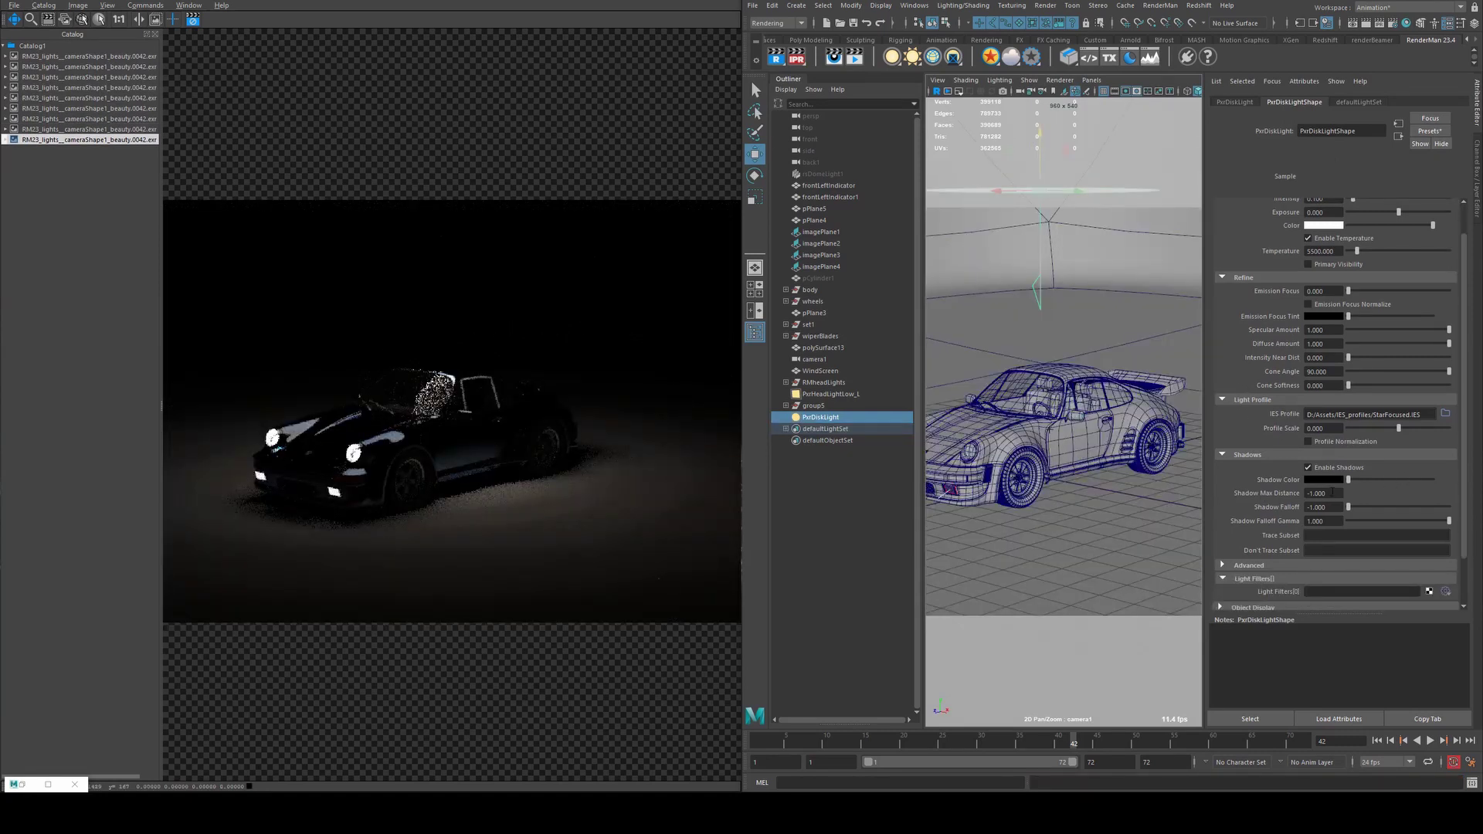
pyautogui.click(1332, 493)
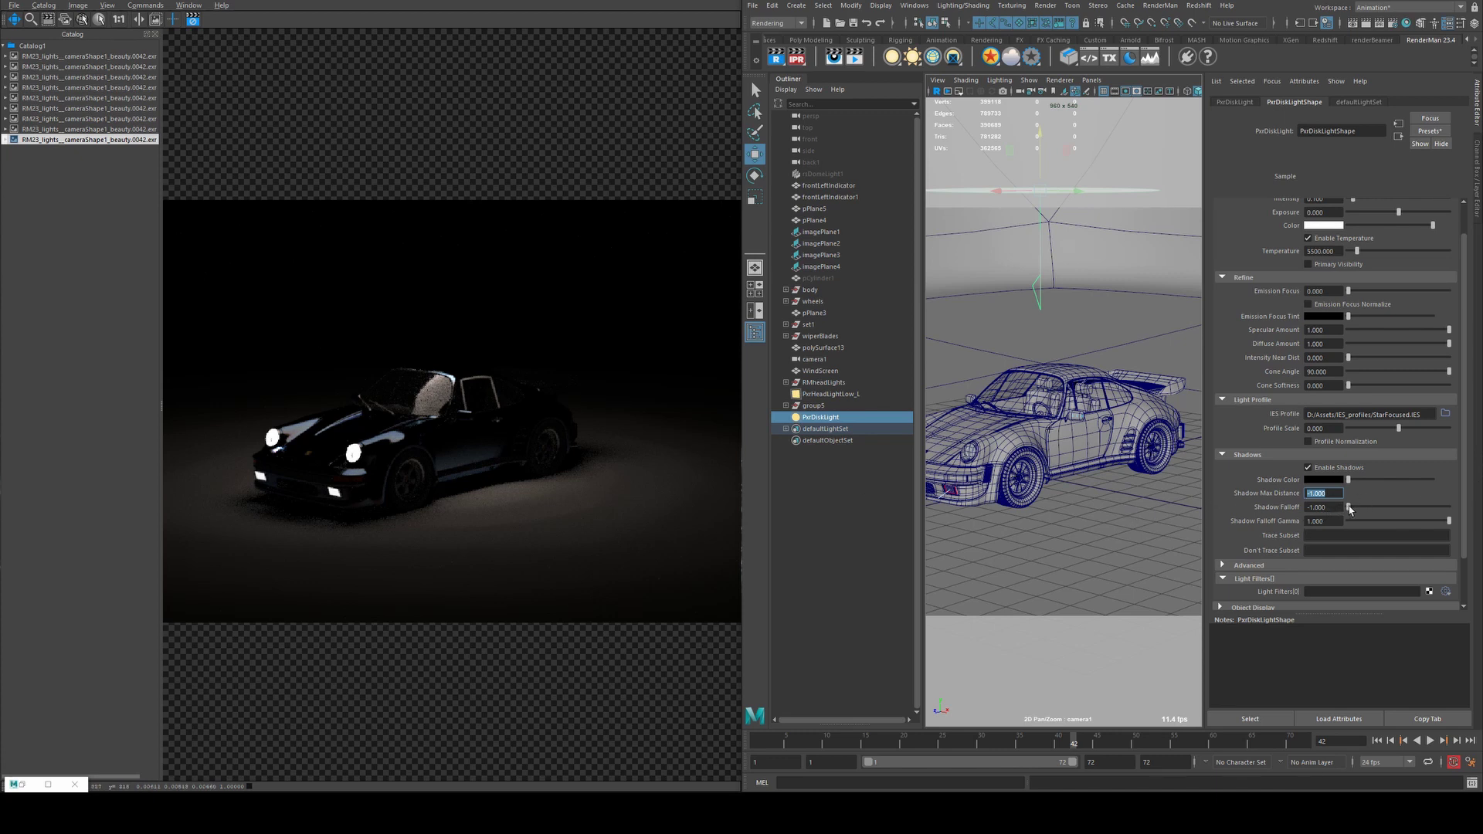
# - Try a Shadow Falloff of 100 on the disk light, then restore the value to -1
pyautogui.moveTo(1349, 508); pyautogui.dragTo(1474, 518)
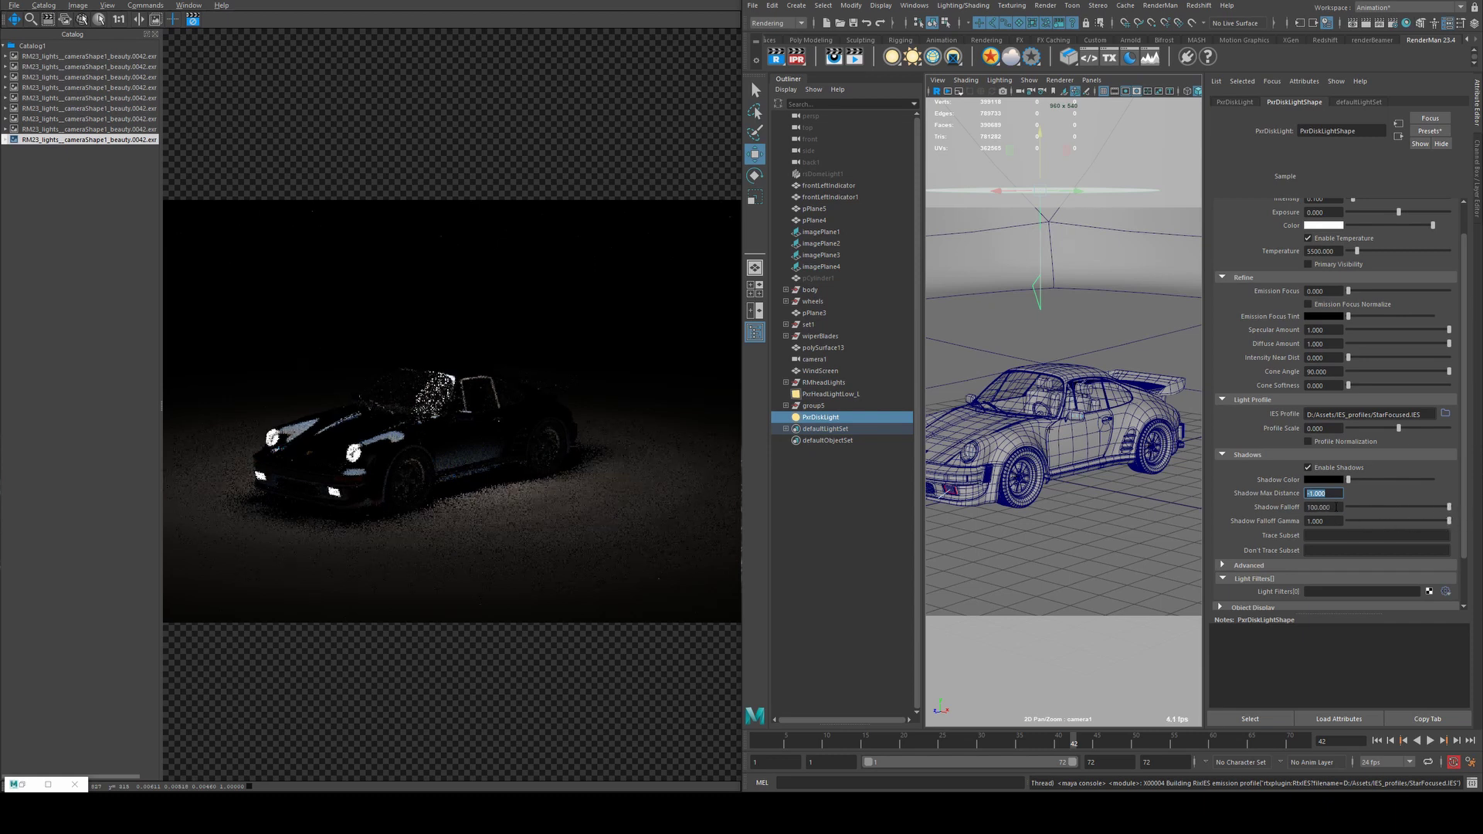
pyautogui.moveTo(1450, 506); pyautogui.dragTo(1313, 505)
pyautogui.click(1357, 522)
pyautogui.hotkey('ctrl', 'z')
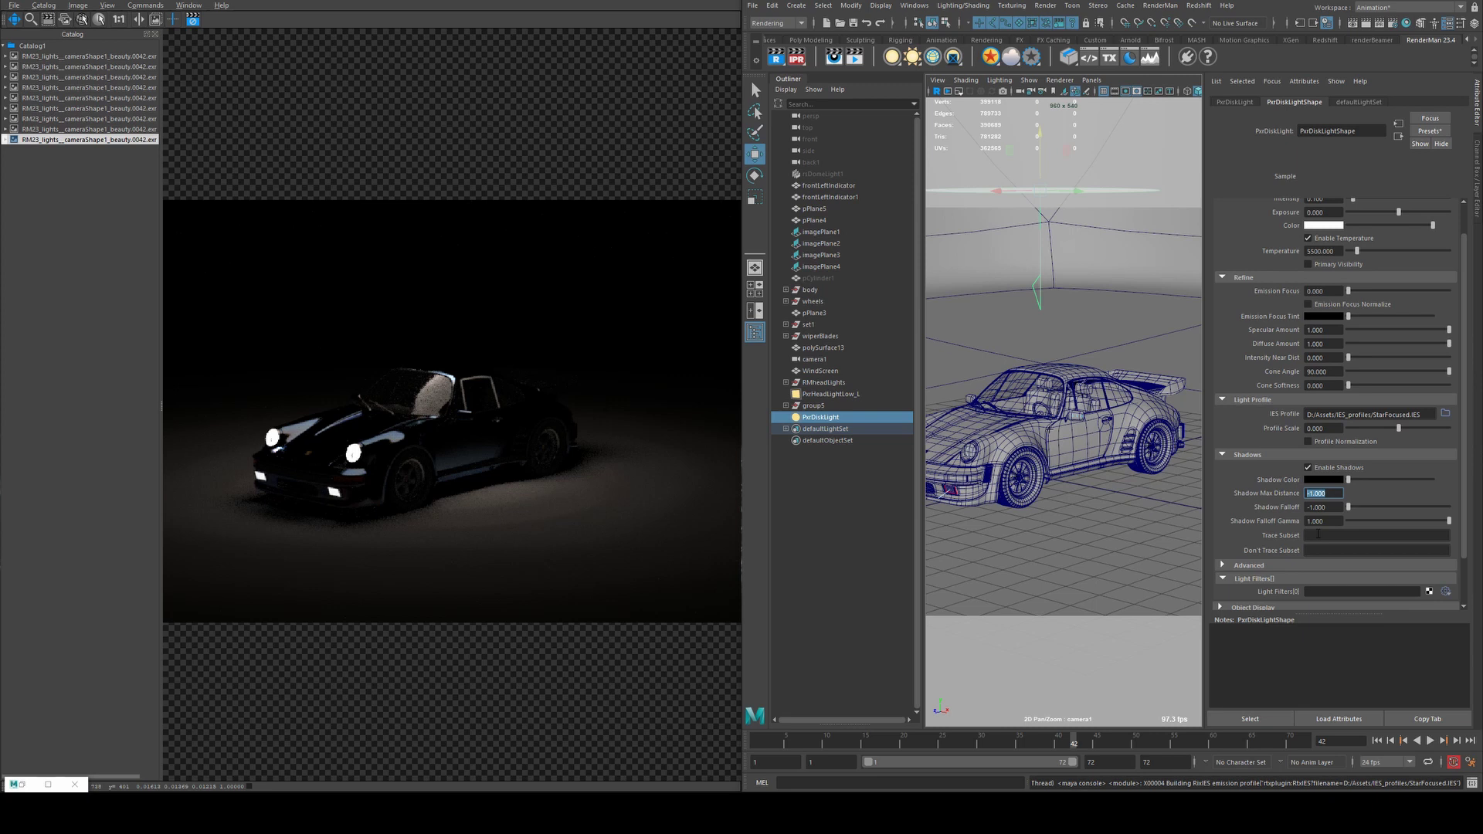
# - Turn on Normalize in the disk light's advanced settings and collapse the Refine and Light Profile settings
pyautogui.scroll(-2, 1236, 469)
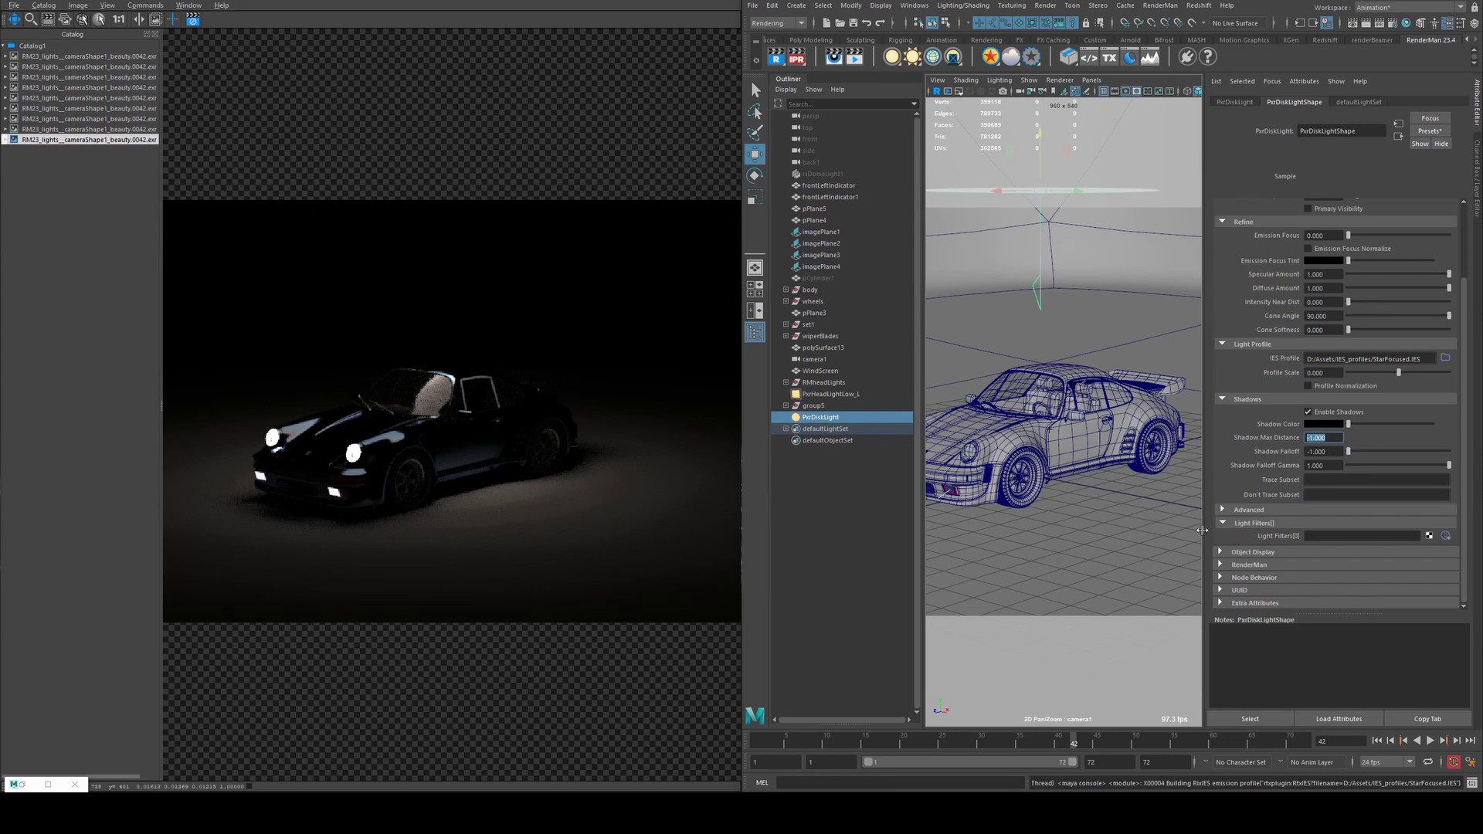
pyautogui.click(1238, 507)
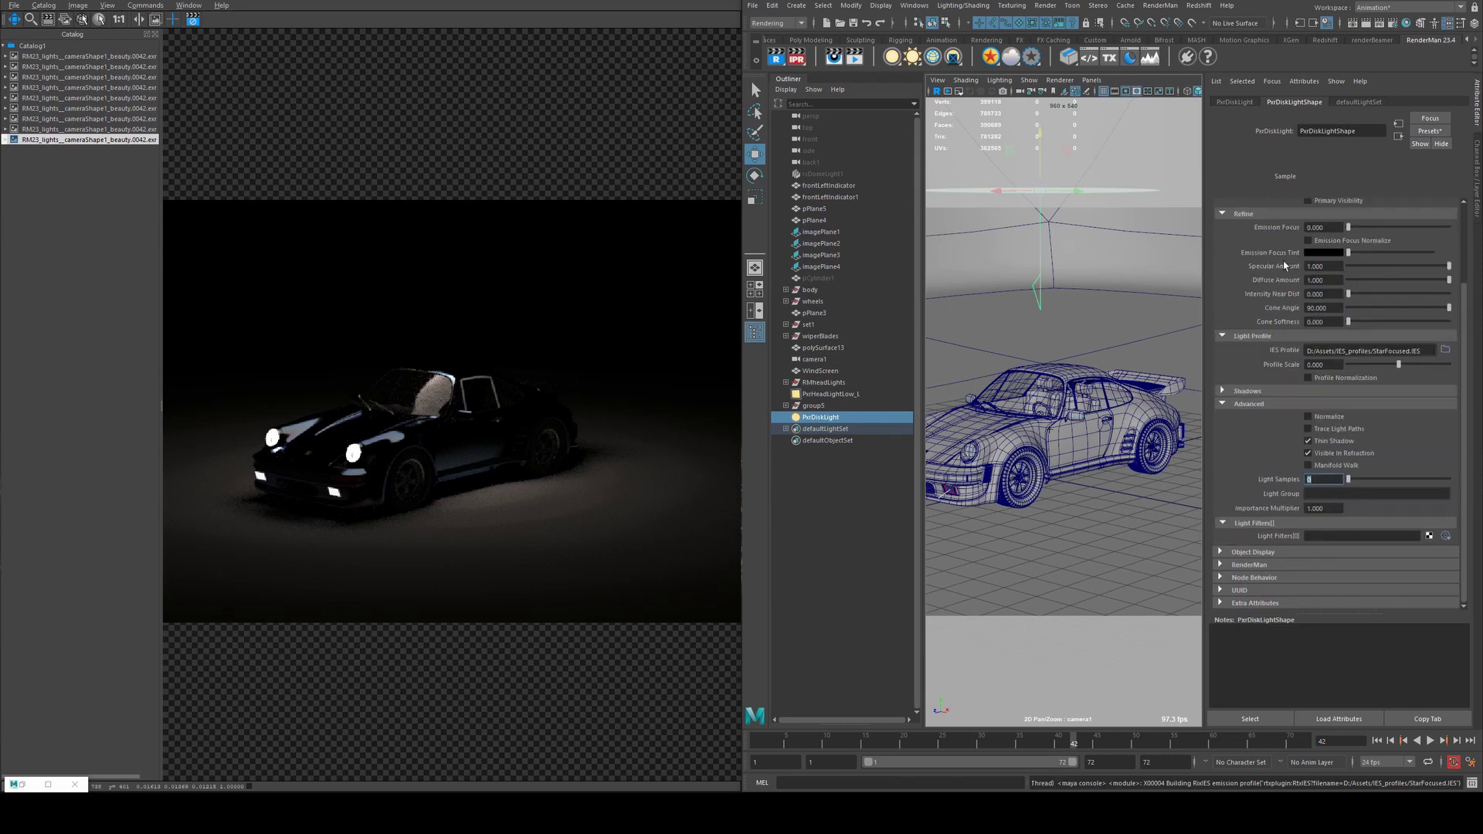
pyautogui.click(1268, 337)
pyautogui.click(1261, 255)
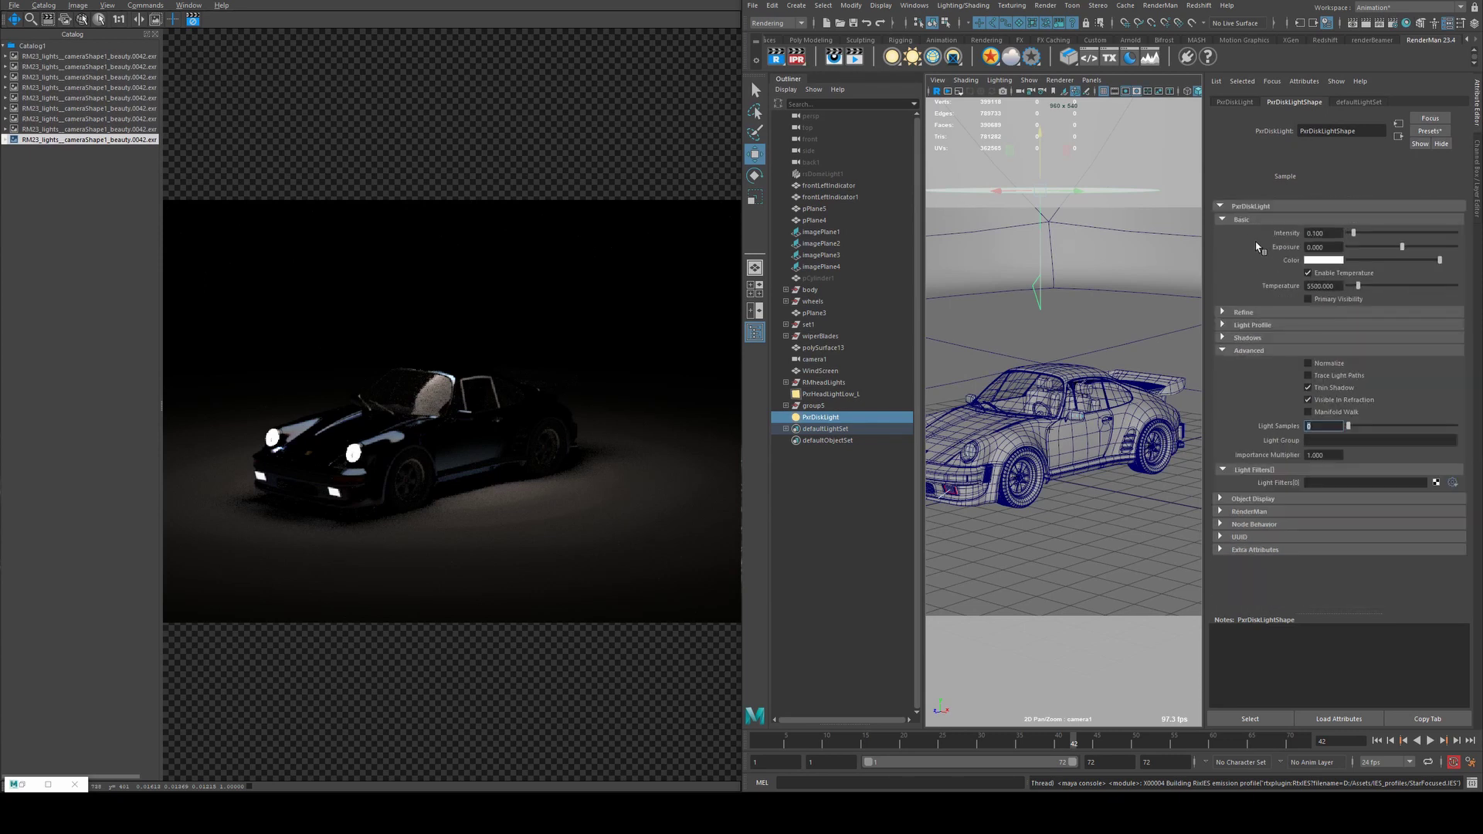
pyautogui.click(1328, 367)
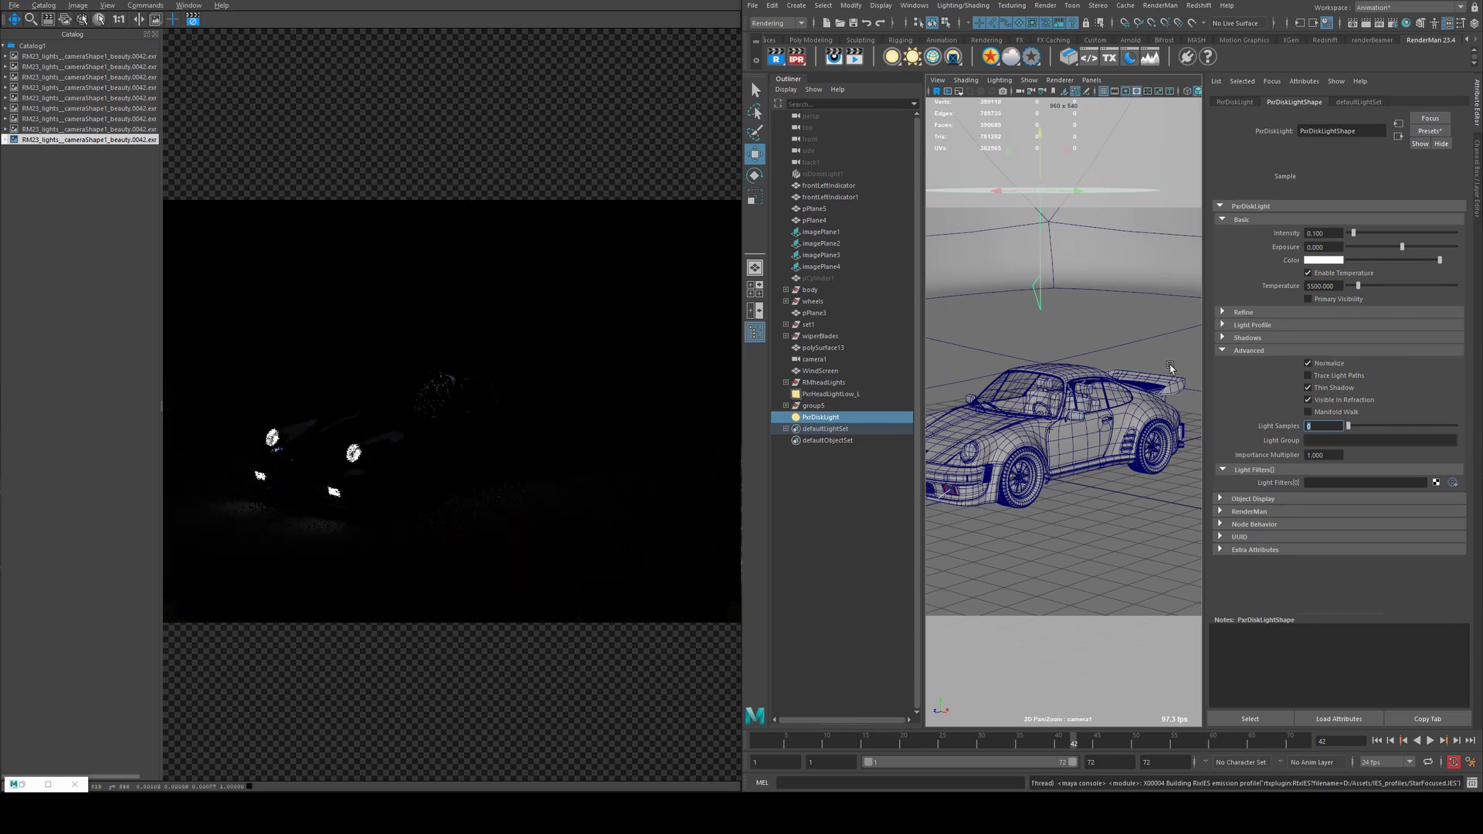
# - Try an intensity of 1 on the normalized disk light, then raise the intensity to 20
pyautogui.moveTo(1334, 234); pyautogui.dragTo(1282, 233)
pyautogui.write('1')
pyautogui.press('Return')
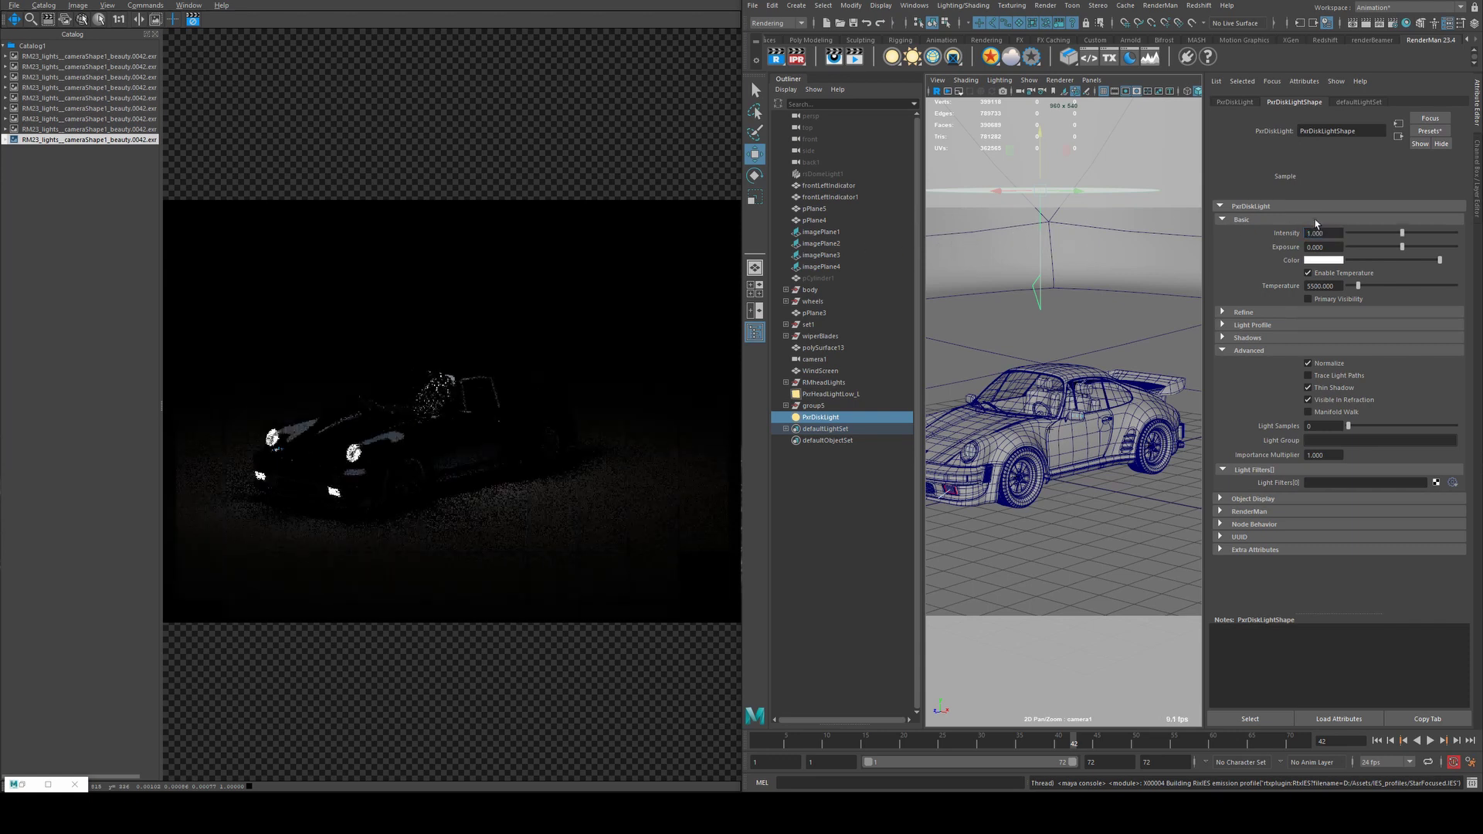
pyautogui.doubleClick(1322, 232)
pyautogui.write('20')
pyautogui.press('Return')
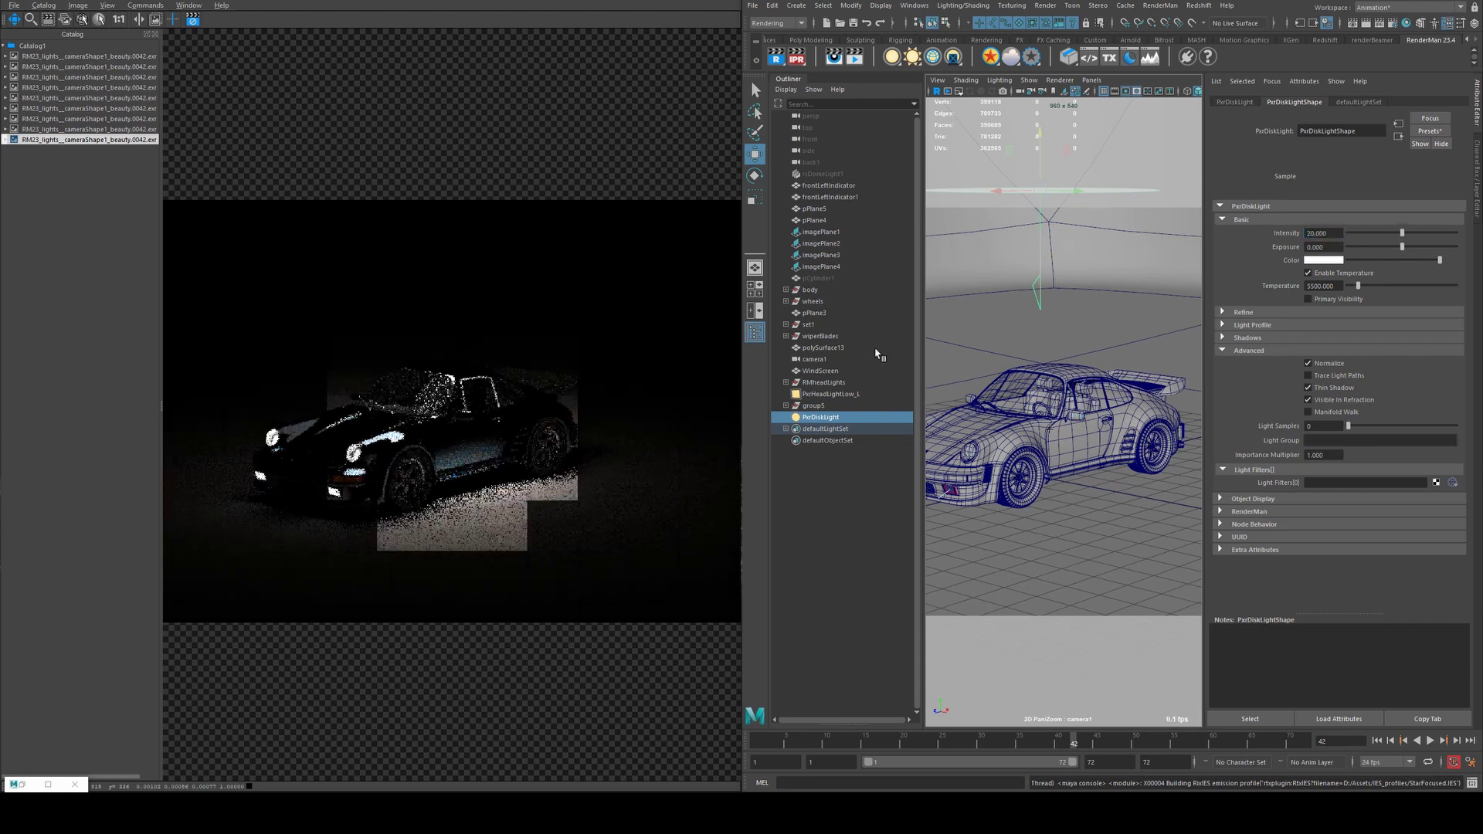
# - Scale the disk light down to a small disk and lower it to just above the car's roof
pyautogui.press('e')
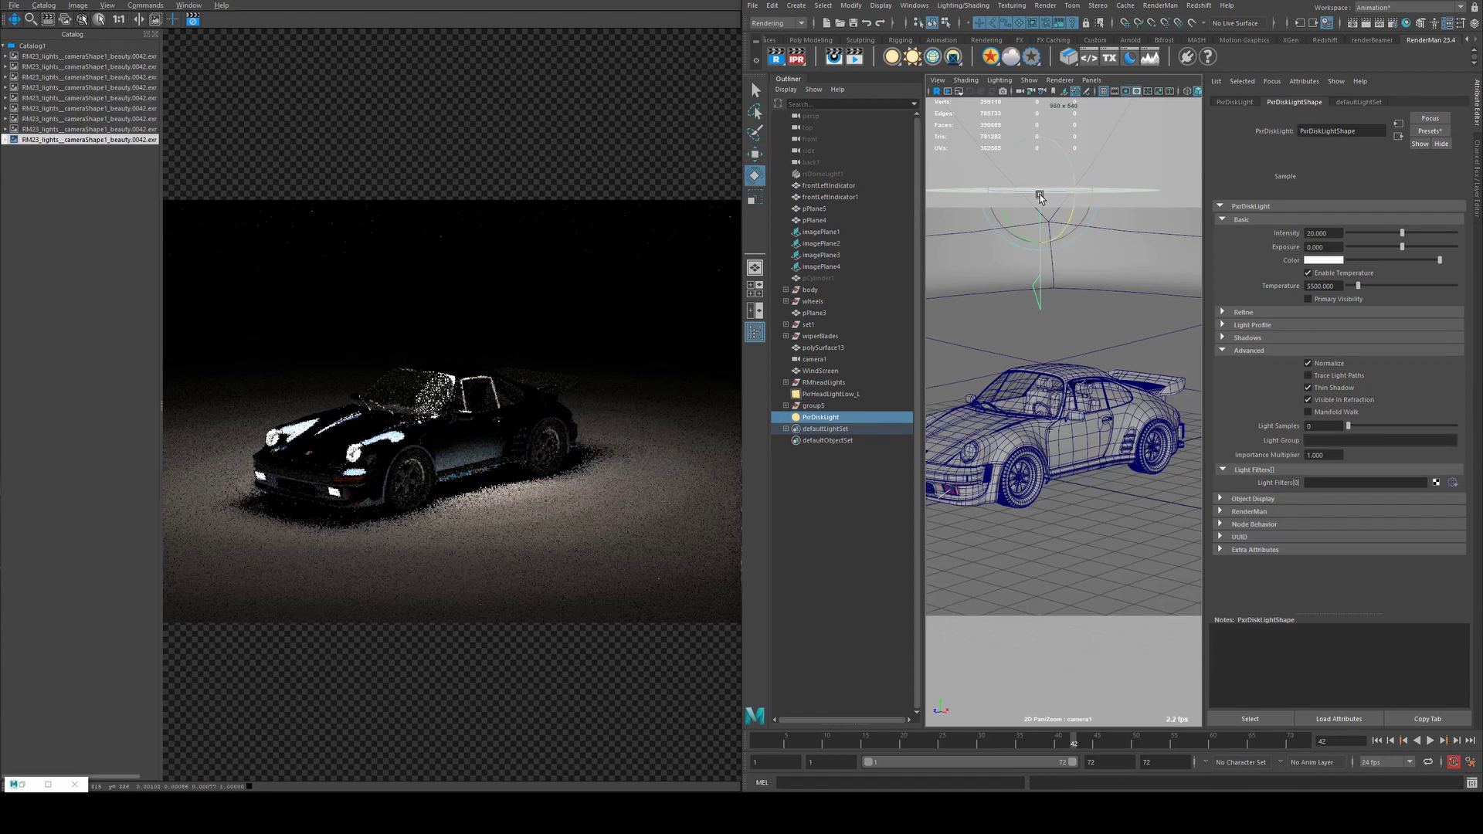
pyautogui.moveTo(1040, 197); pyautogui.dragTo(899, 198)
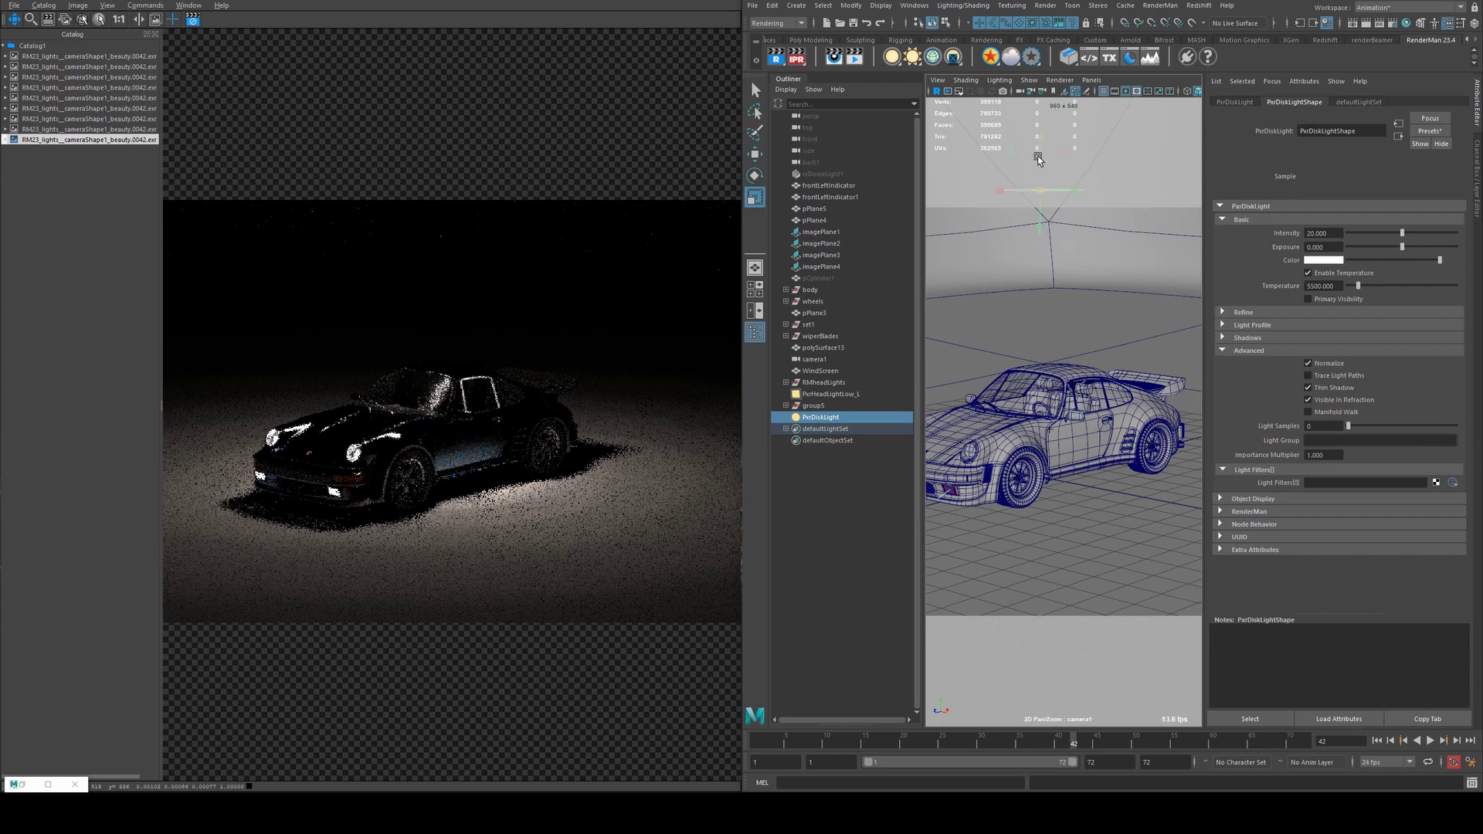
pyautogui.press('w')
pyautogui.moveTo(1040, 159); pyautogui.dragTo(1042, 264)
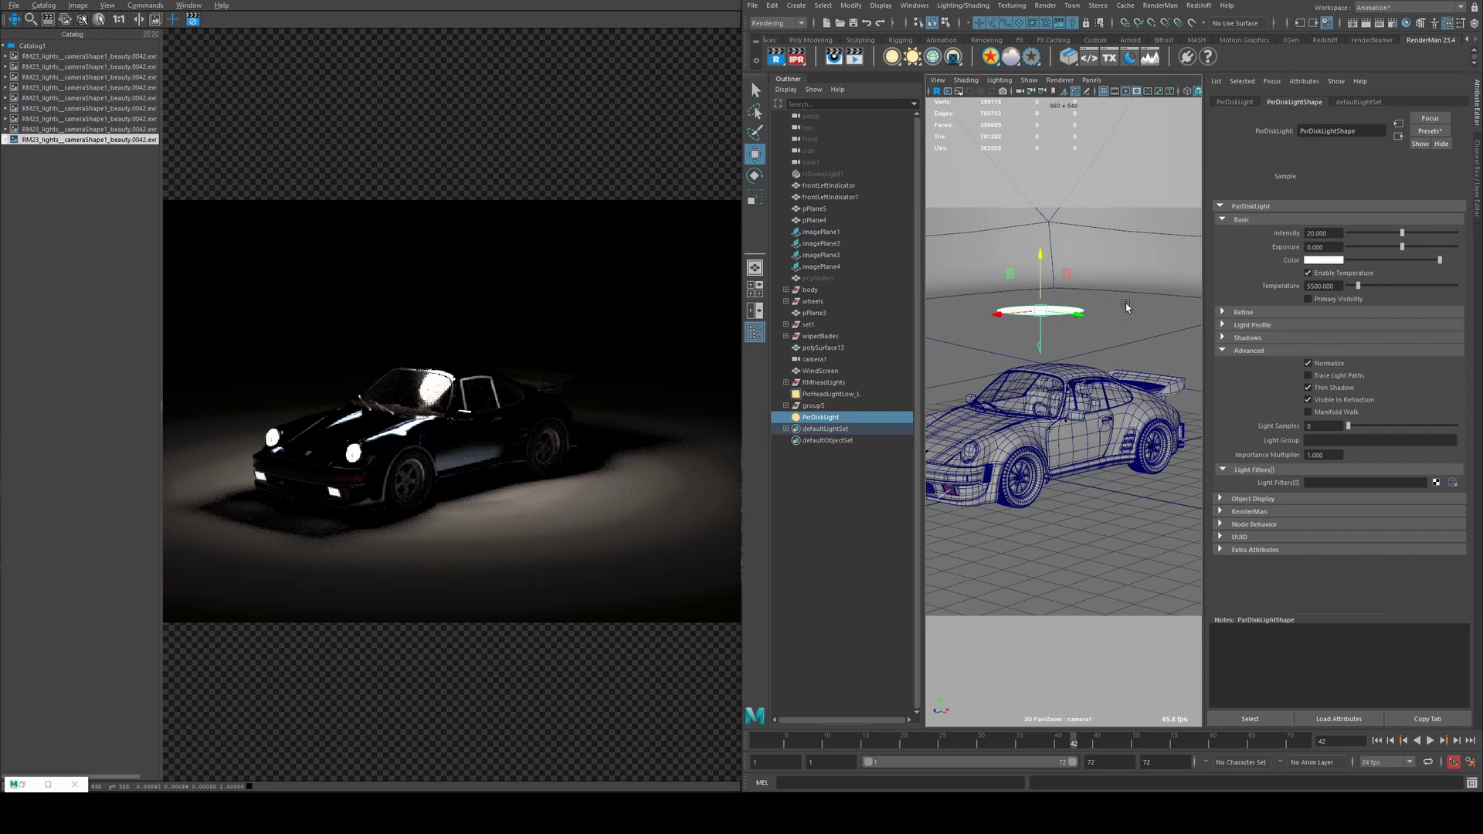
# - Try turning off Thin Shadow on the disk light, then turn it back on
pyautogui.click(1308, 387)
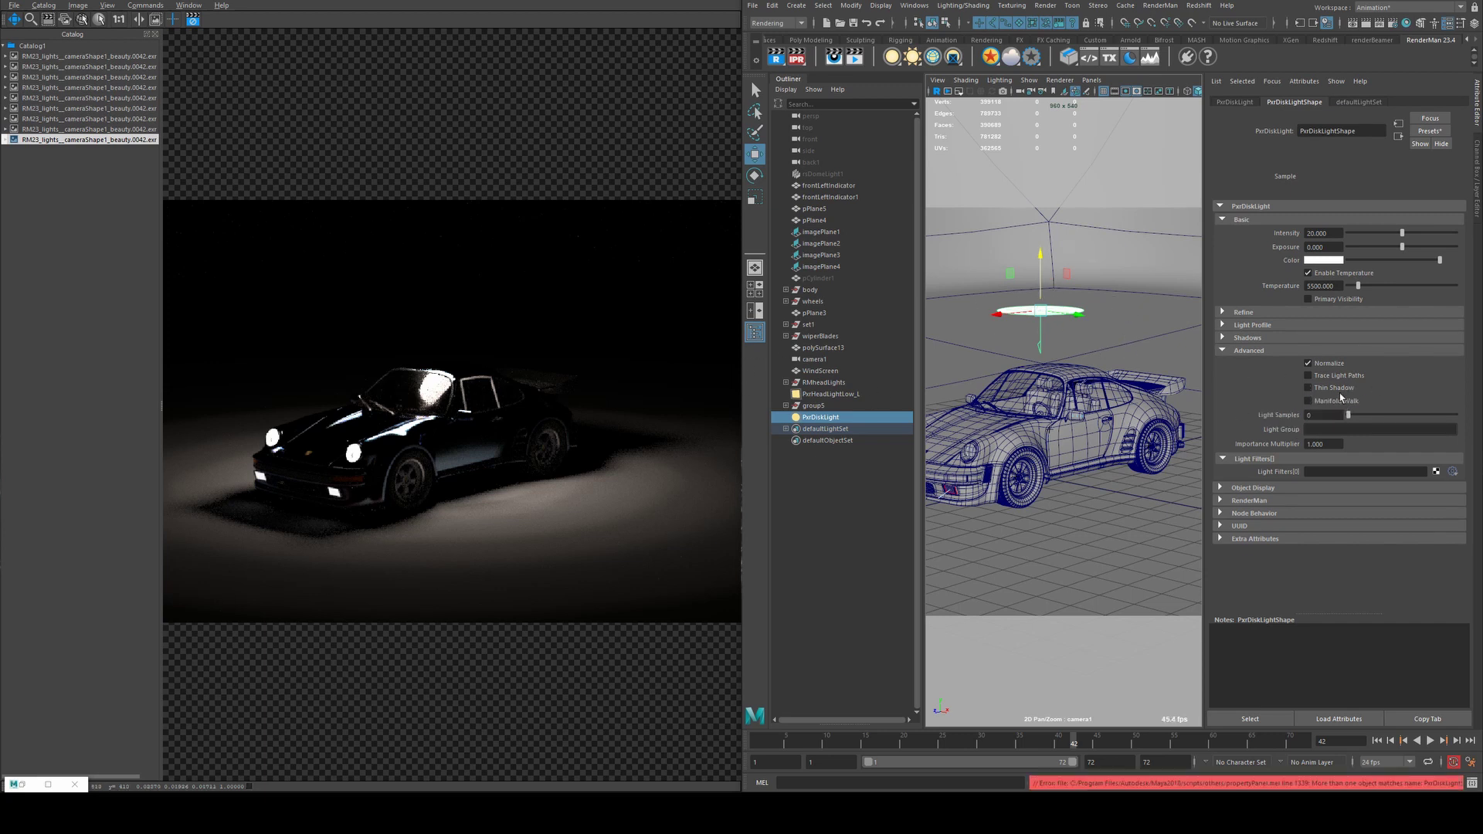
pyautogui.click(1308, 388)
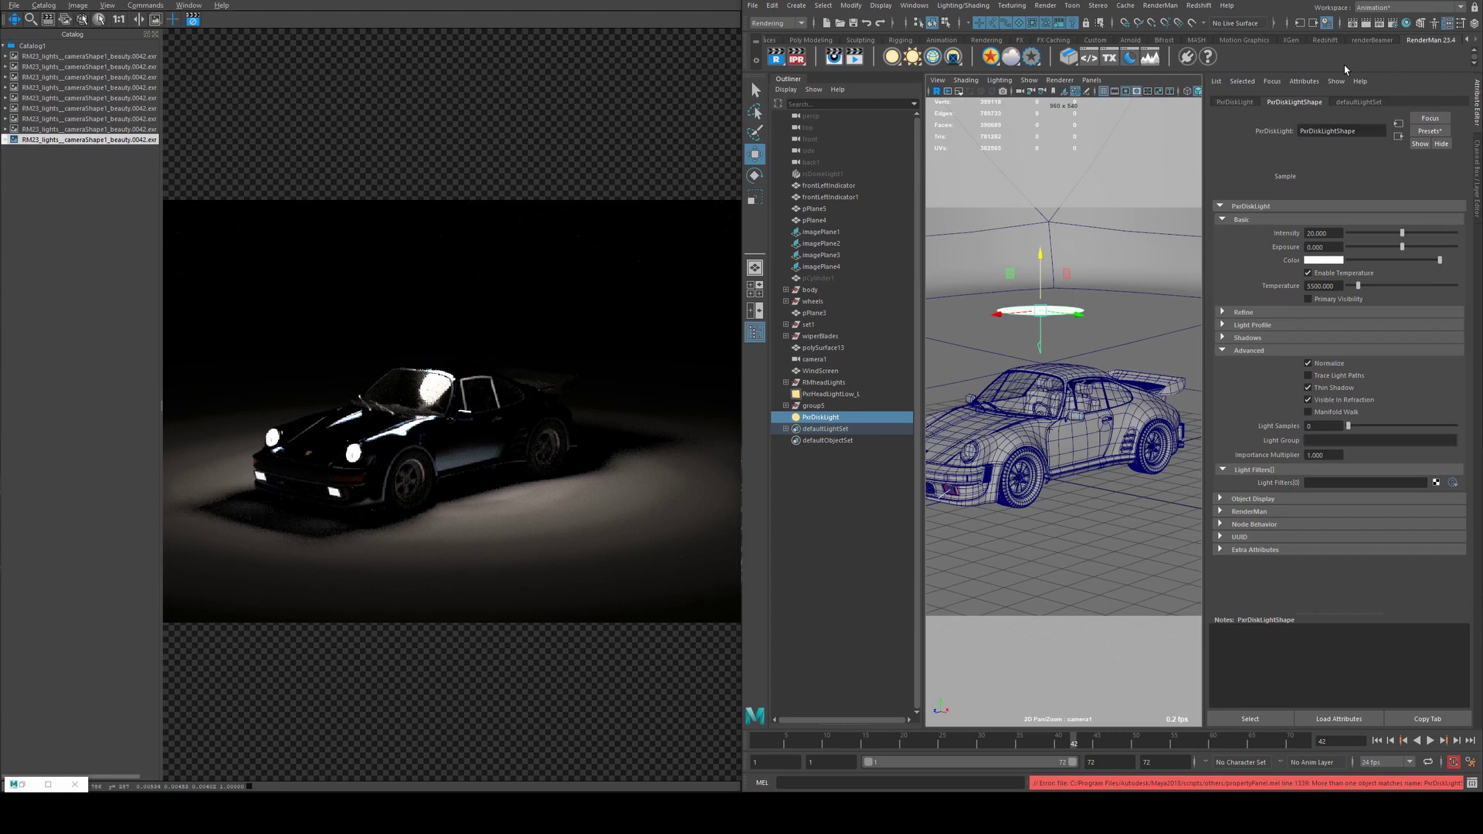
# - Check the sampling values in the render settings and test 16 Light Samples on the disk light, then reset them to 0
pyautogui.click(1393, 24)
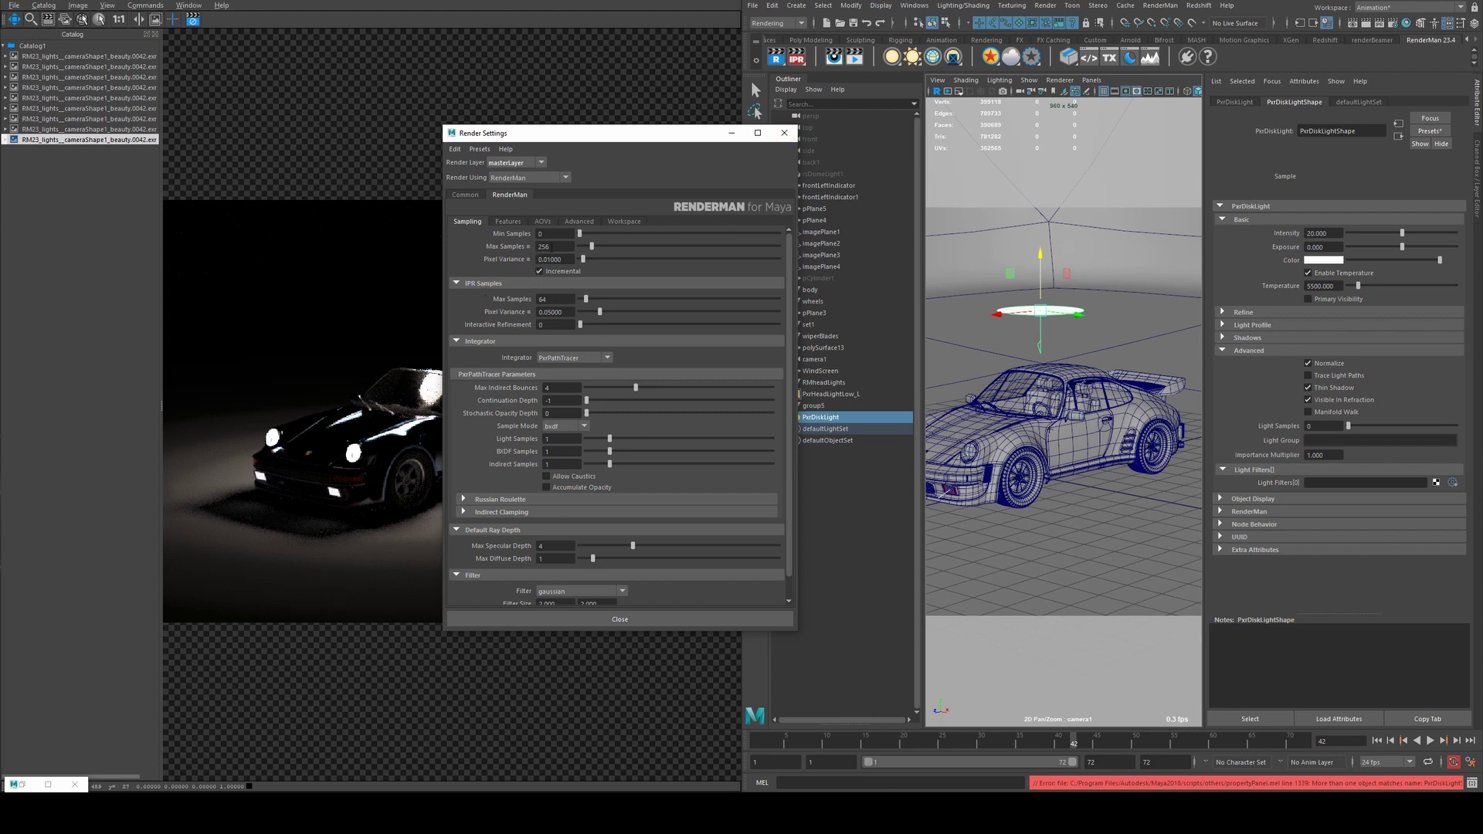
pyautogui.click(784, 133)
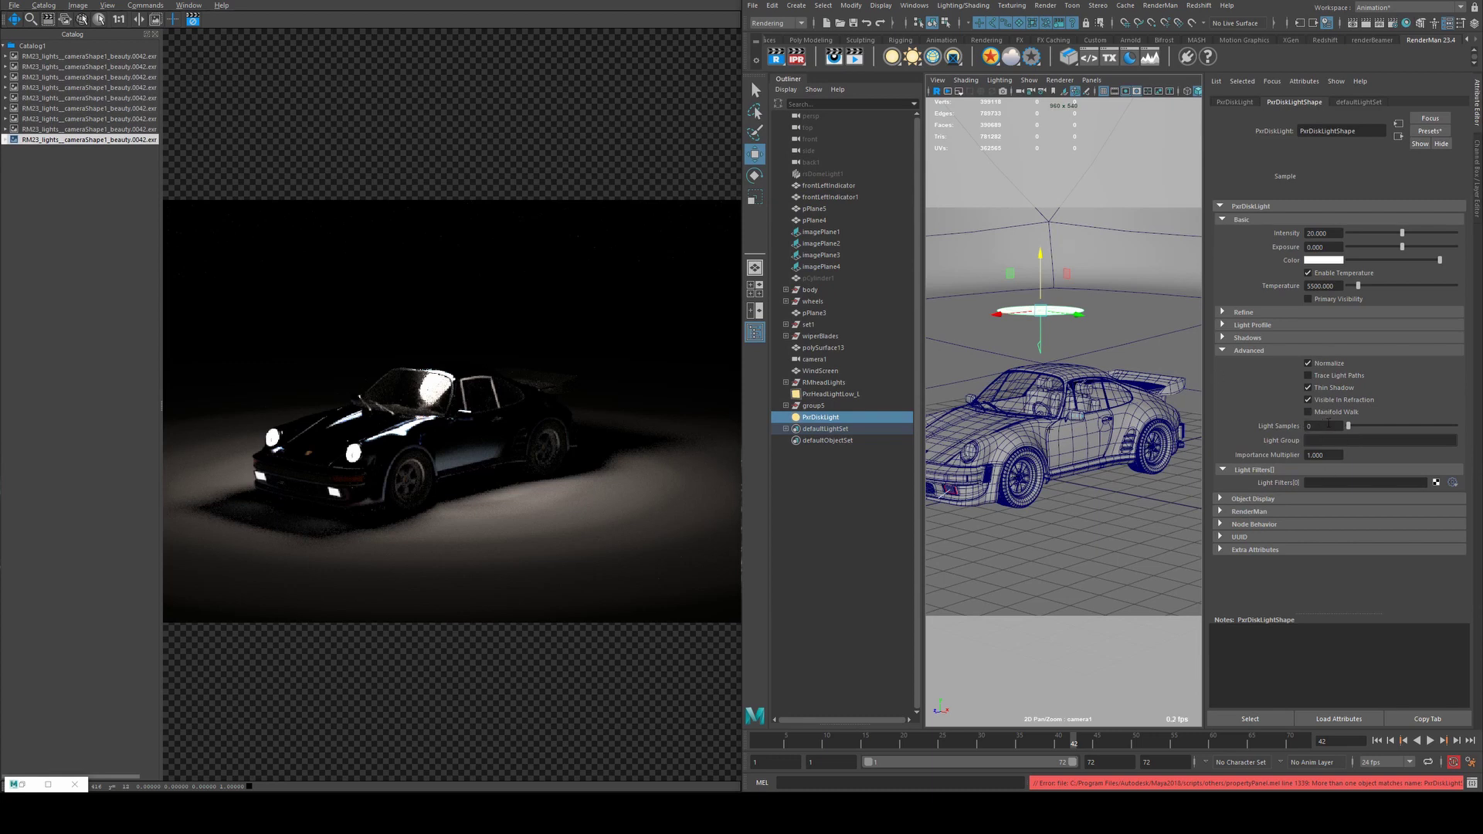
pyautogui.click(1329, 424)
pyautogui.write('16')
pyautogui.press('Return')
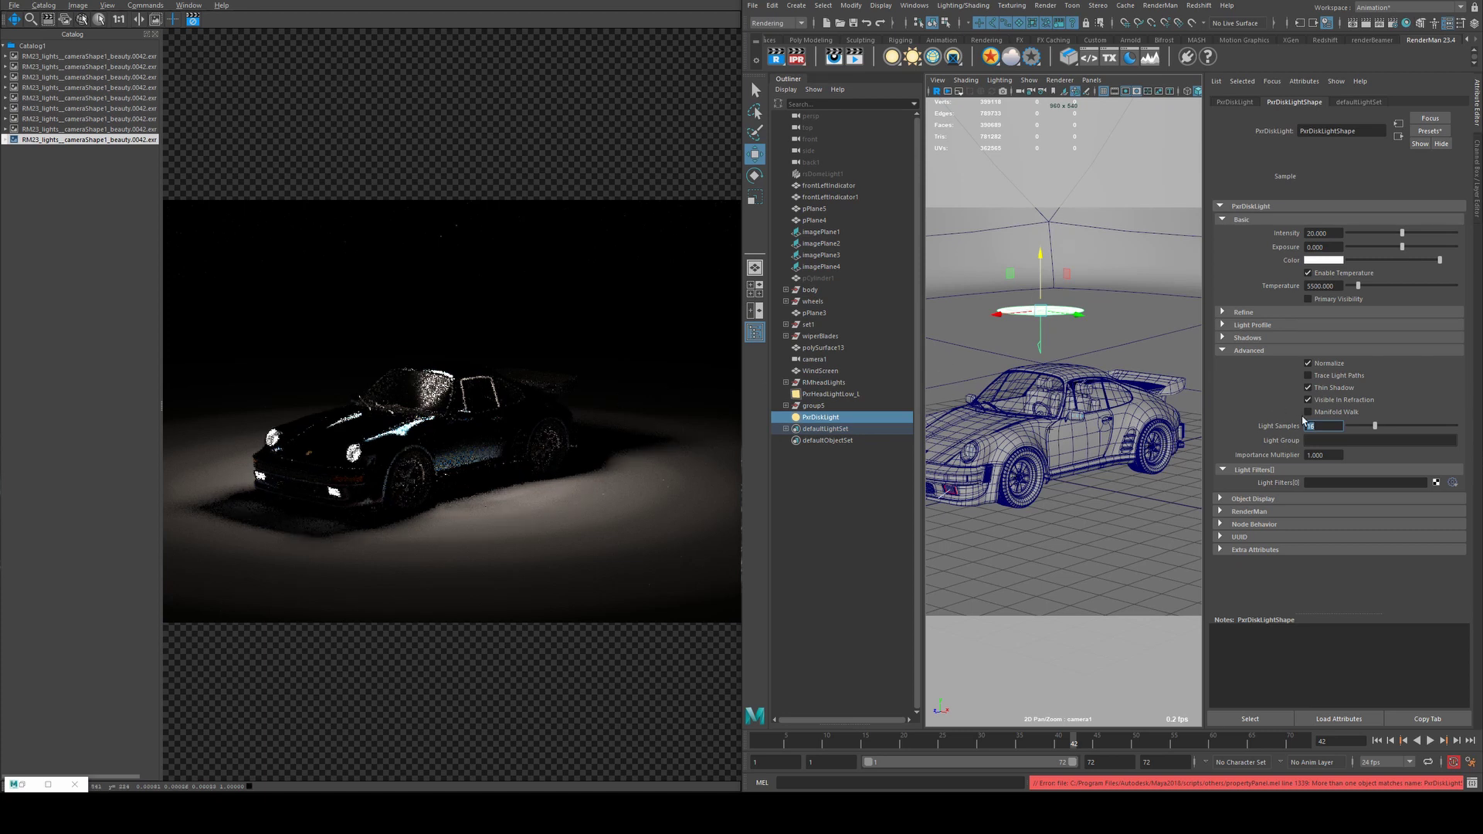
pyautogui.write('0')
pyautogui.press('Return')
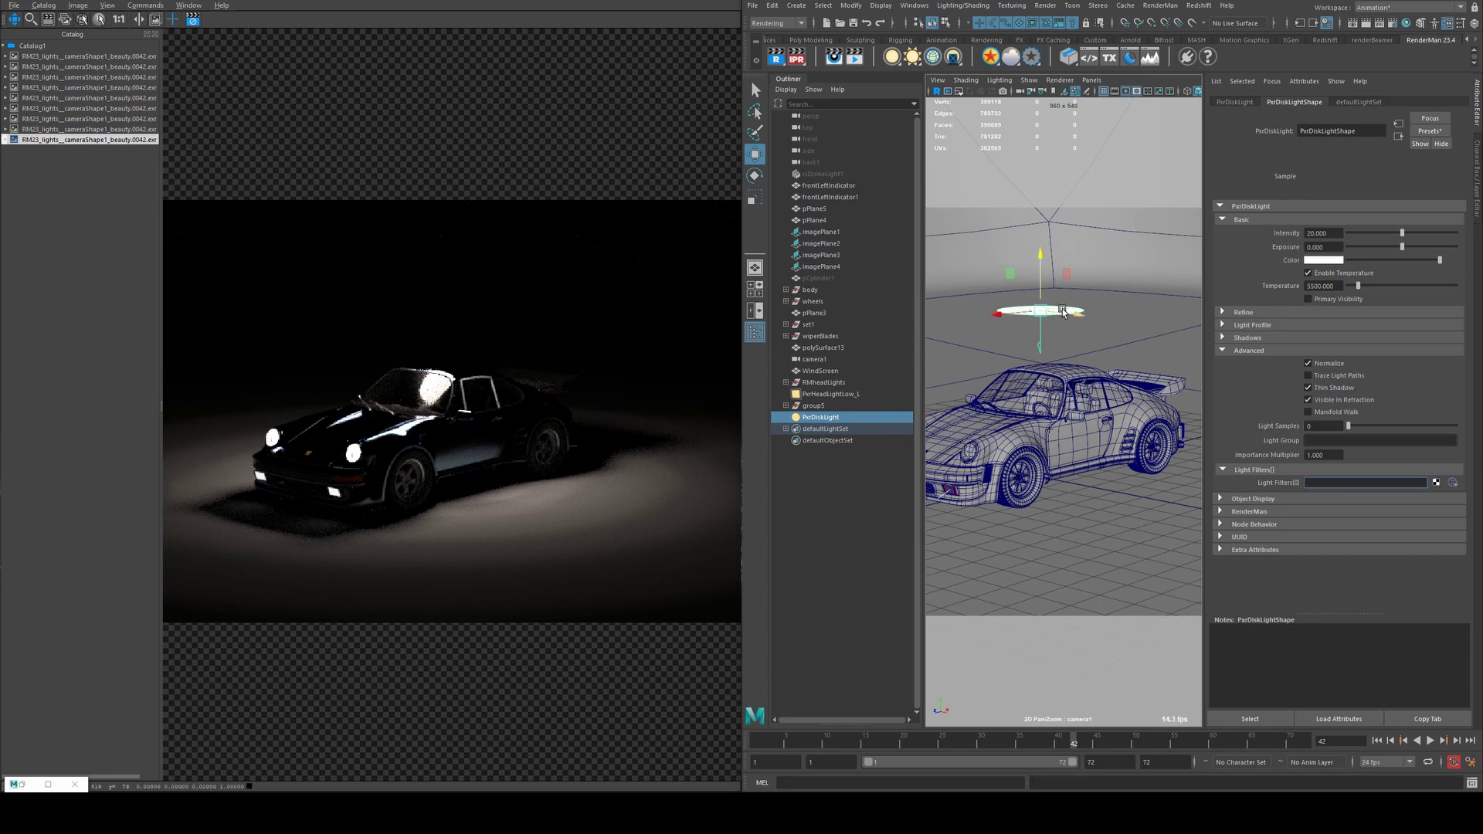
pyautogui.rightClick(893, 56)
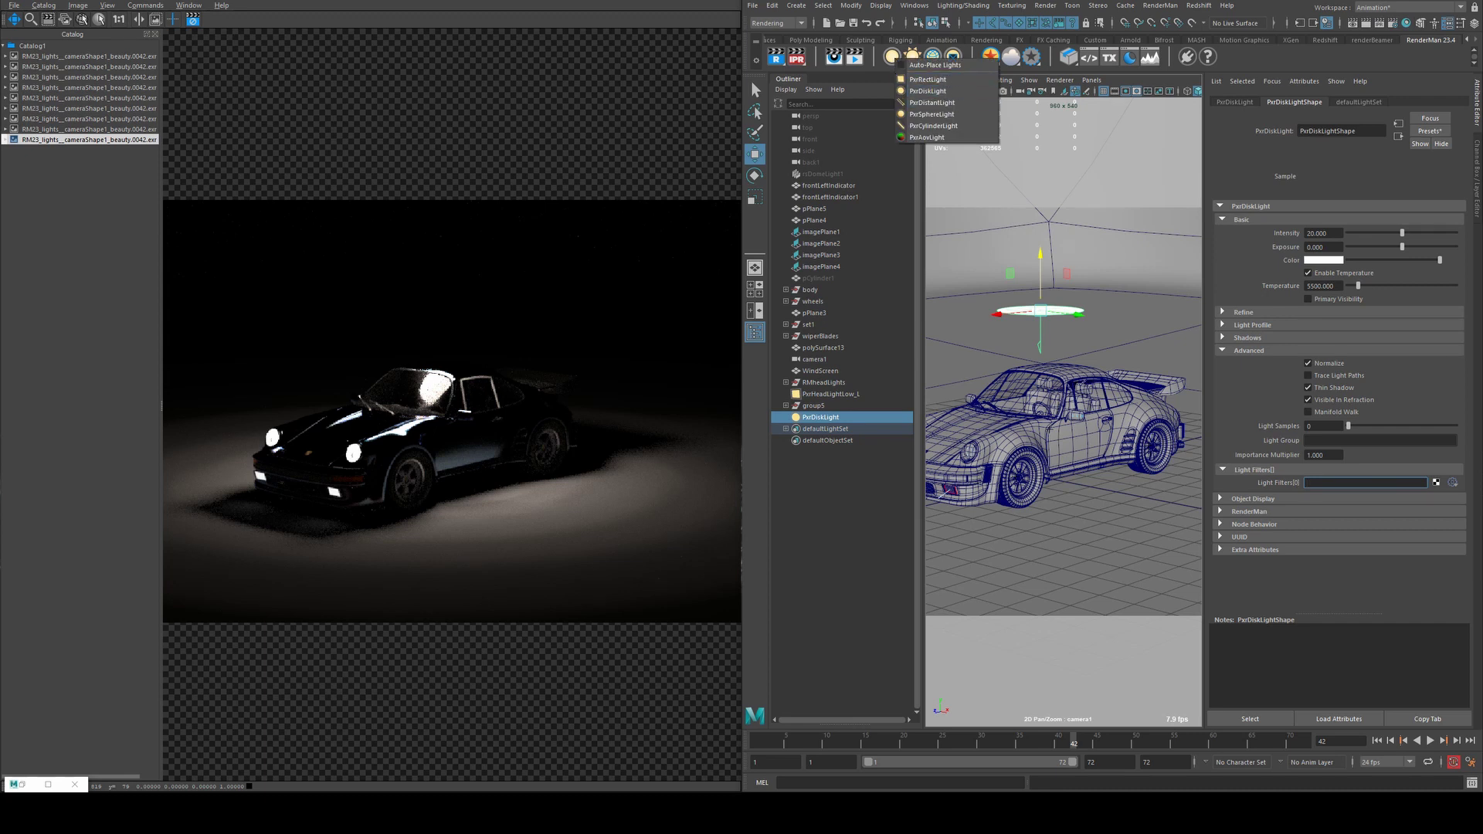
pyautogui.click(1101, 9)
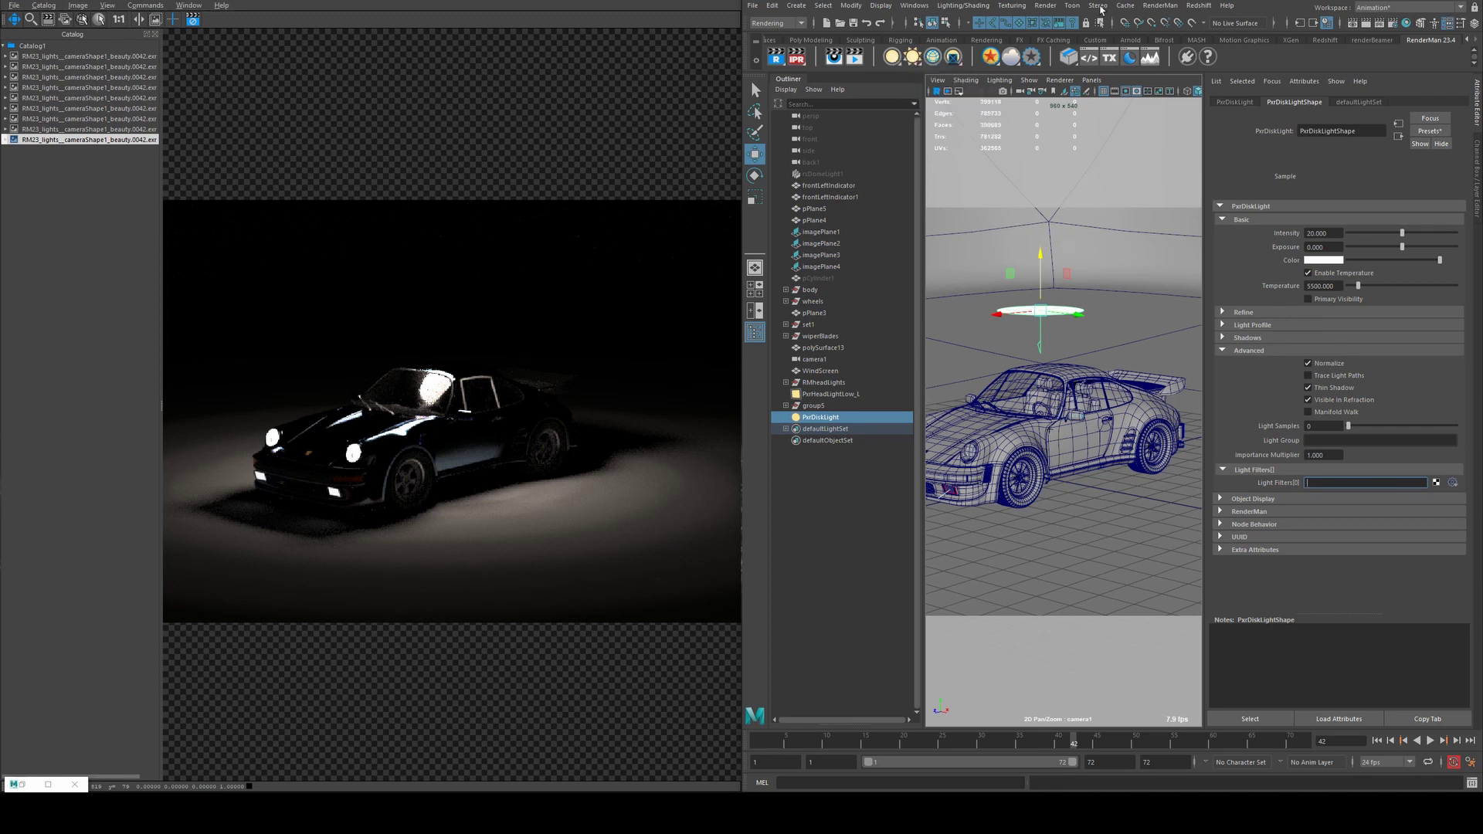
pyautogui.click(898, 61)
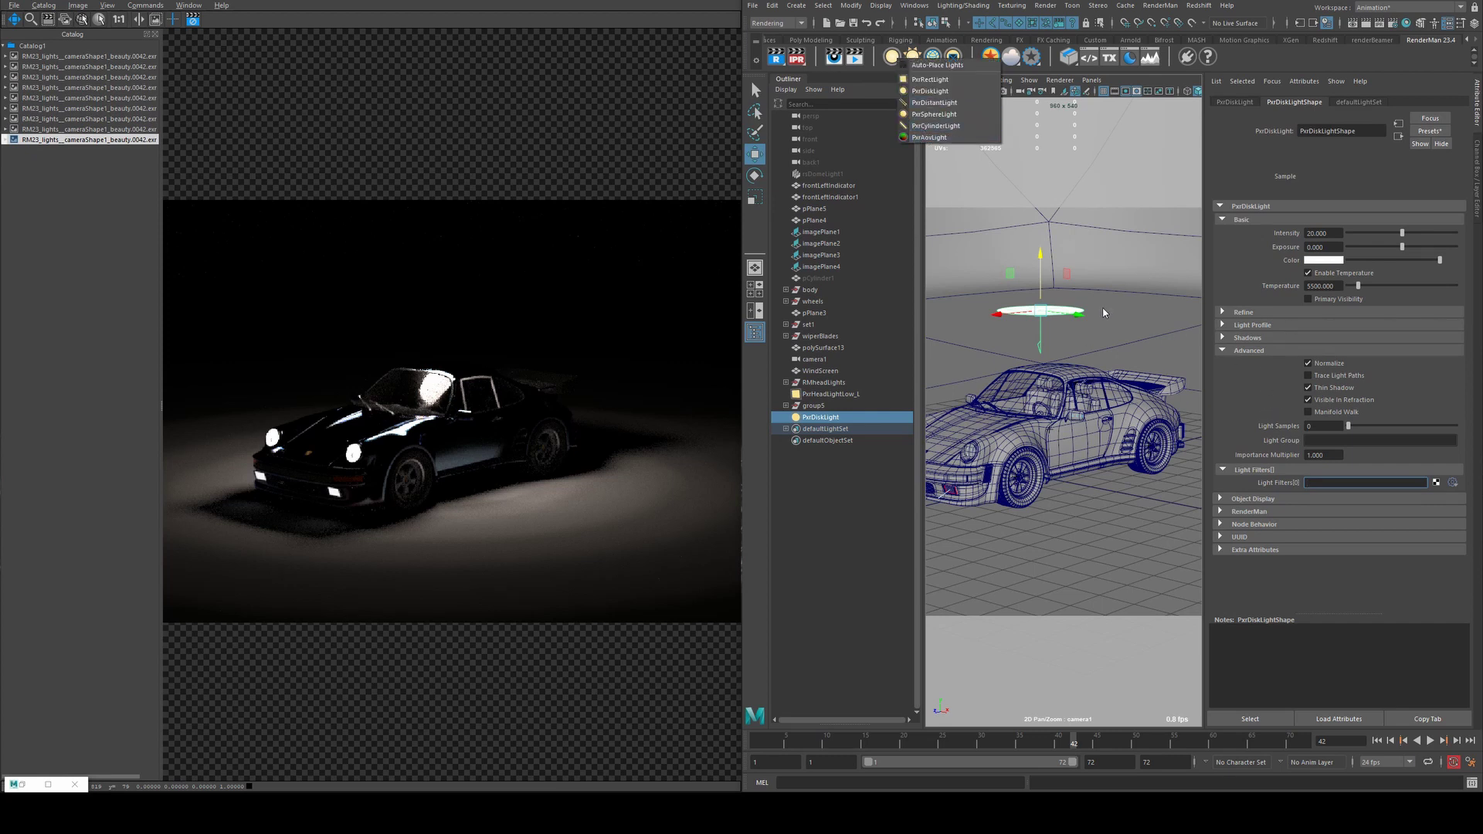
pyautogui.rightClick(1243, 260)
pyautogui.click(1332, 177)
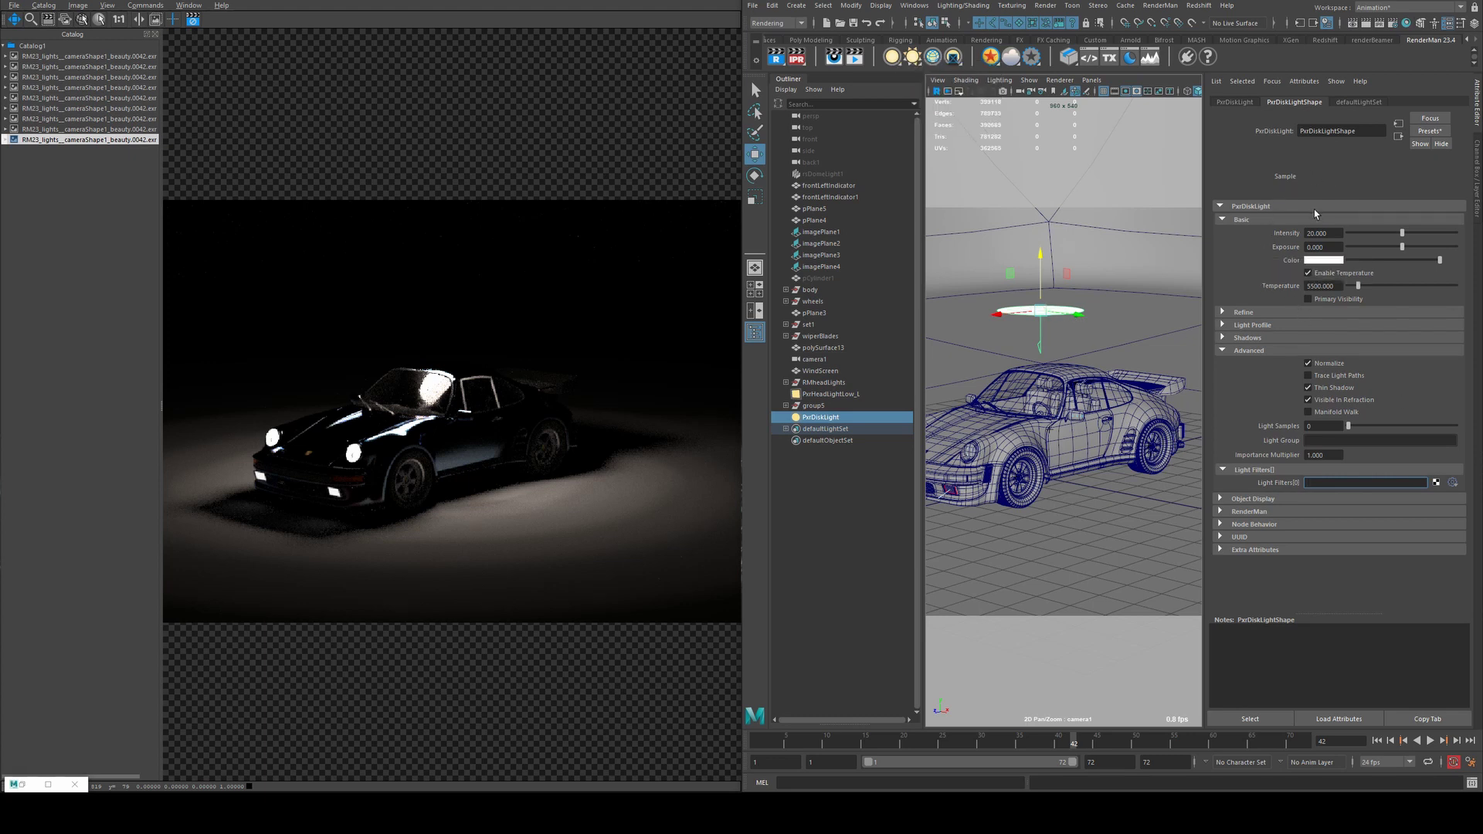